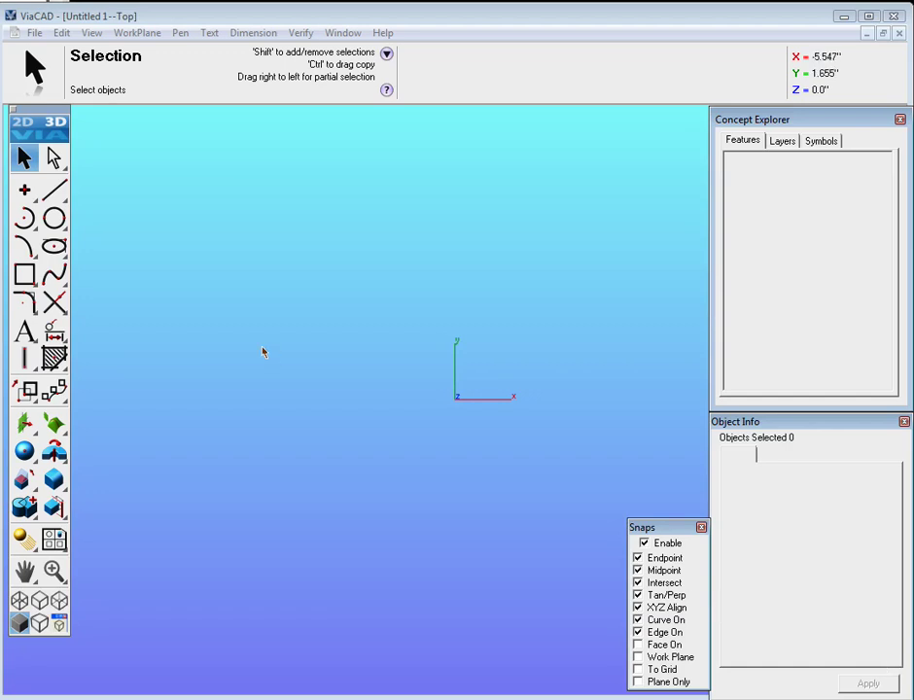
- Show the work-plane grid in the Top view and choose Center Point Circle from the circle flyout
{"action": "left_click", "coordinate": [335, 33]}
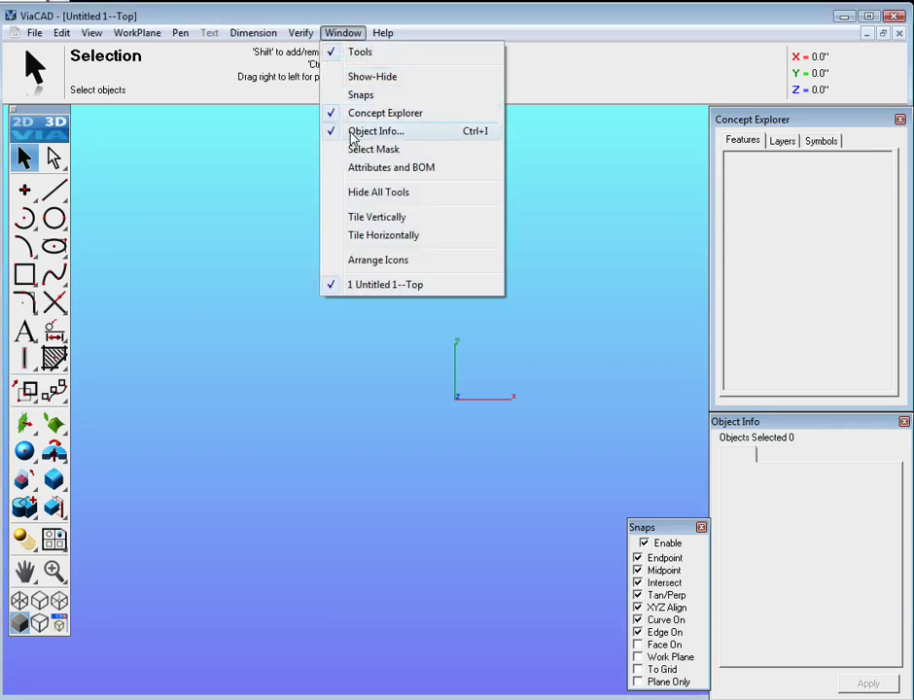
{"action": "mouse_move", "coordinate": [139, 39]}
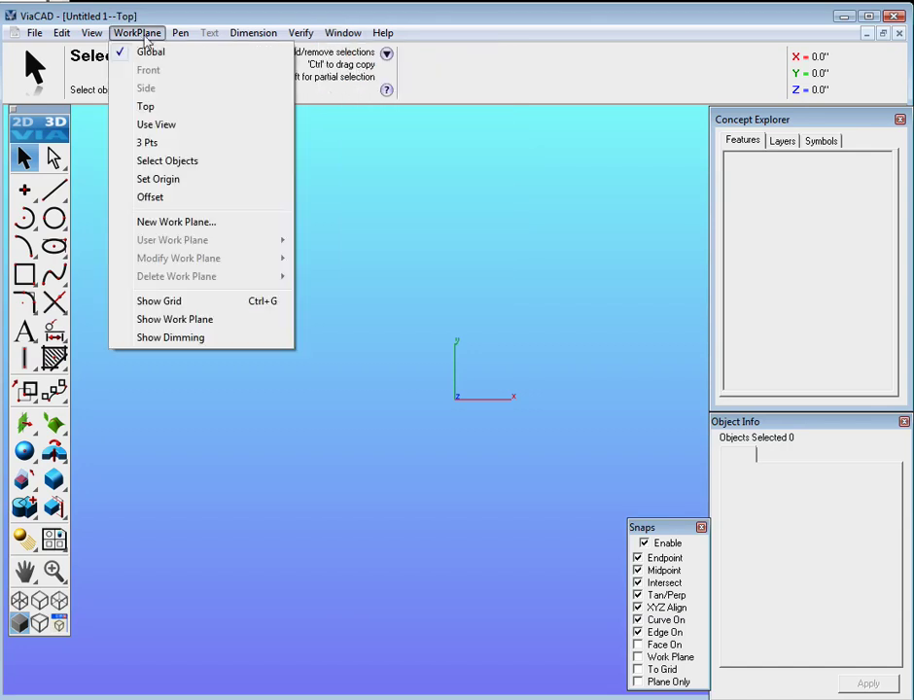
{"action": "left_click", "coordinate": [148, 301]}
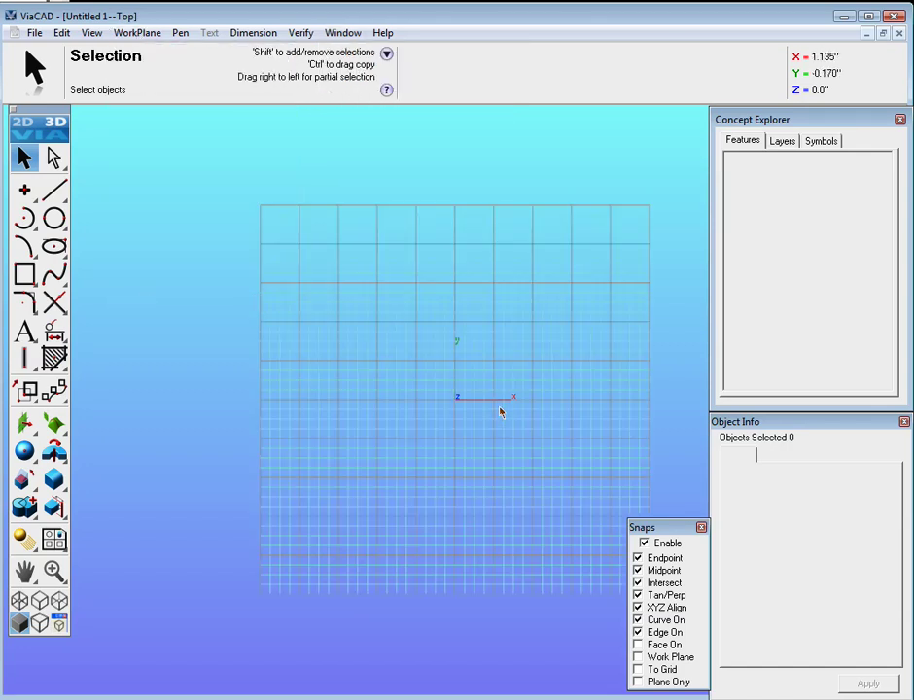
{"action": "scroll", "coordinate": [499, 403], "scroll_direction": "down", "scroll_amount": 2}
{"action": "scroll", "coordinate": [500, 401], "scroll_direction": "up", "scroll_amount": 2}
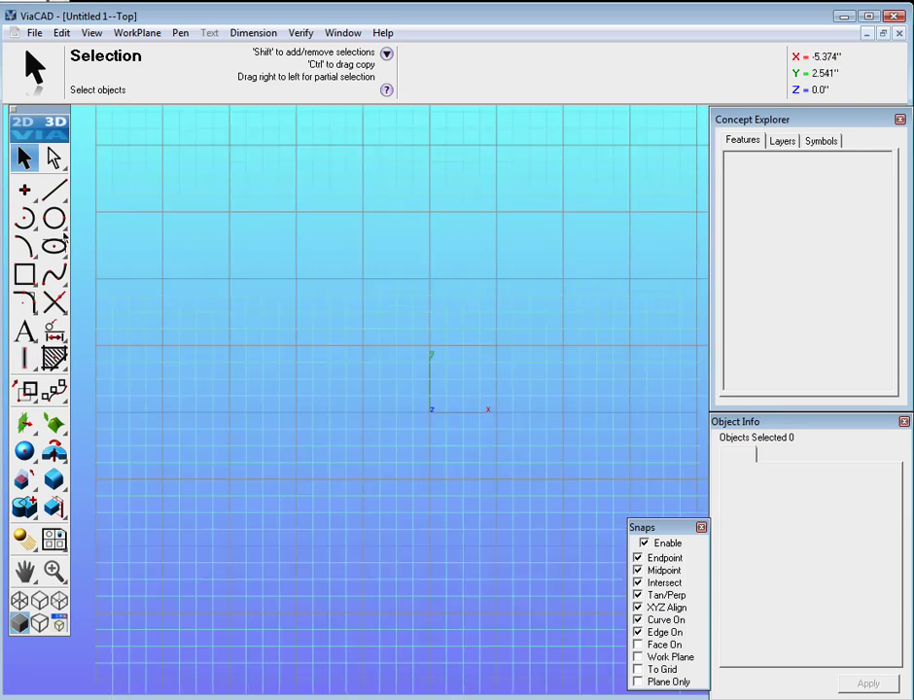
{"action": "left_click_drag", "start_coordinate": [53, 219], "coordinate": [114, 226]}
- Draw a 1.2-diameter circle centred at the origin
{"action": "left_click", "coordinate": [114, 220]}
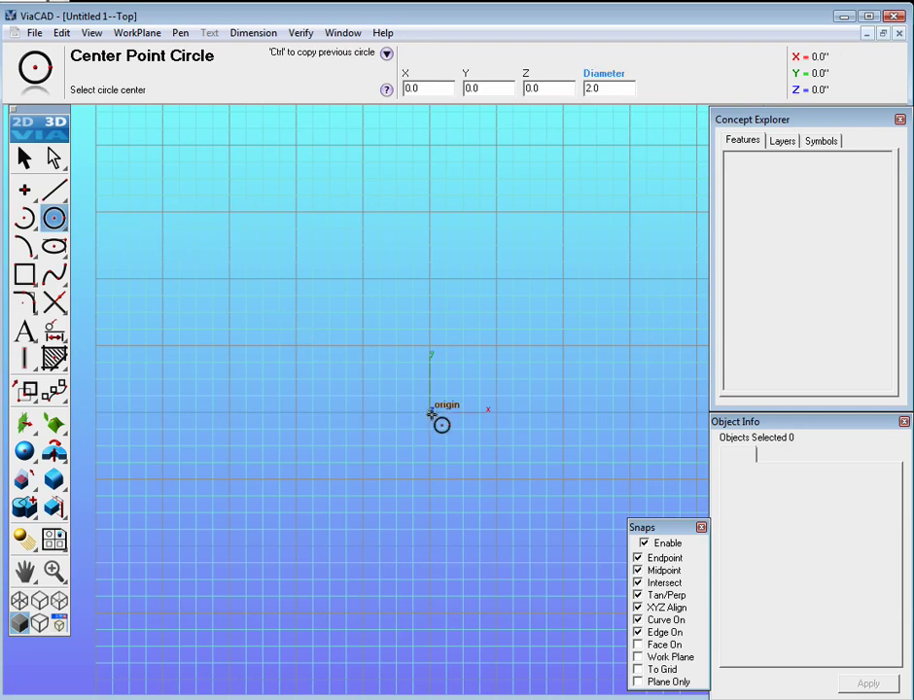
{"action": "left_click", "coordinate": [432, 413]}
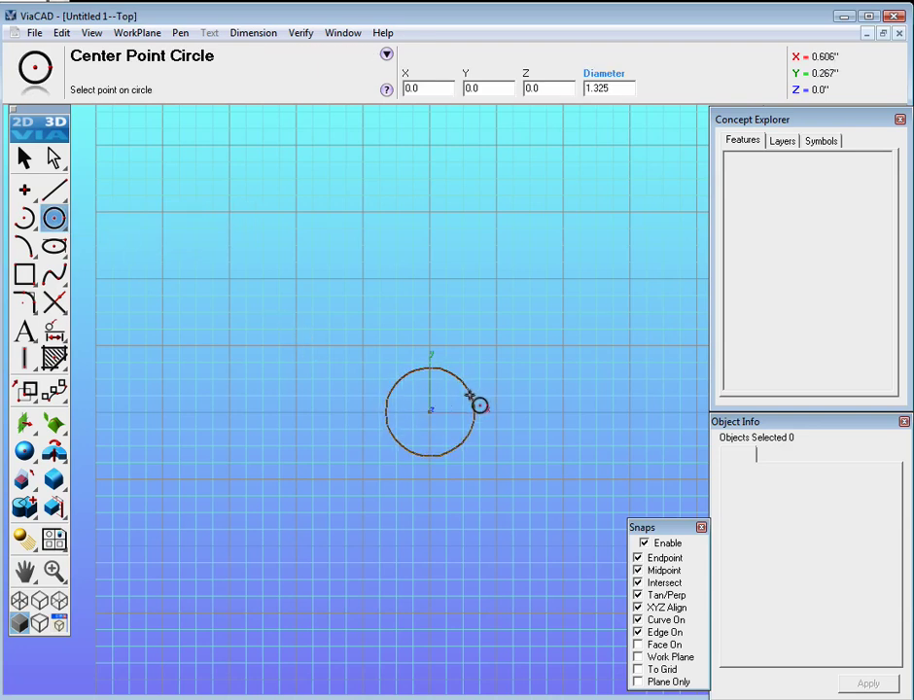
{"action": "left_click", "coordinate": [465, 396]}
{"action": "left_click_drag", "start_coordinate": [610, 89], "coordinate": [598, 88]}
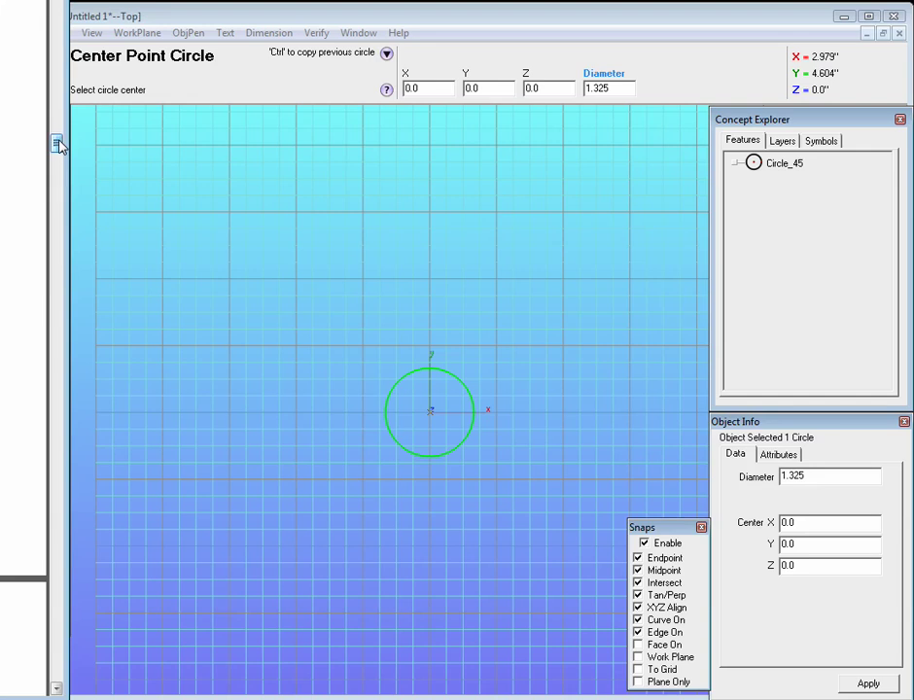
{"action": "left_click", "coordinate": [581, 87]}
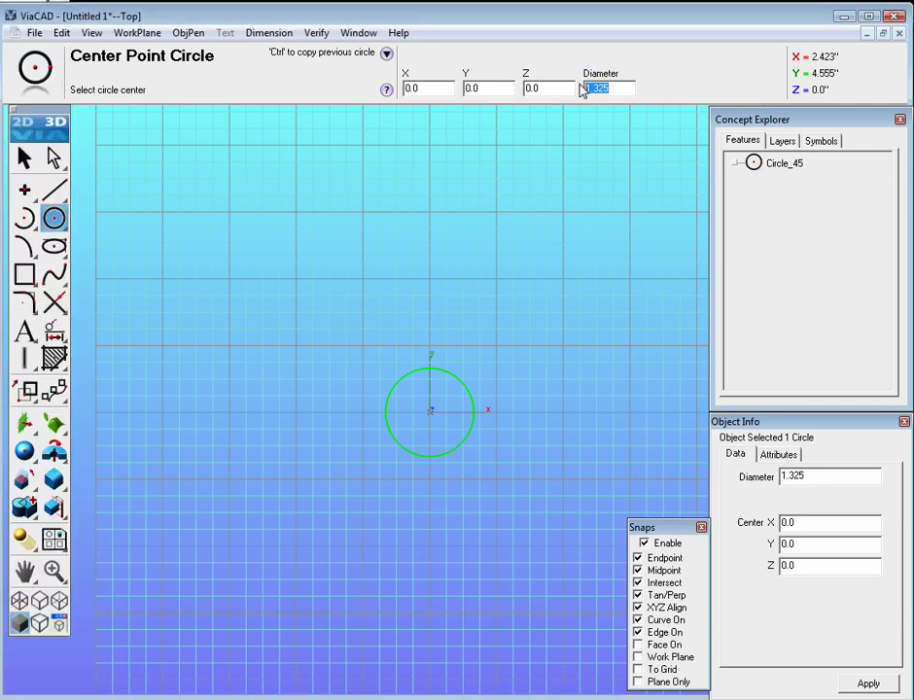
{"action": "type", "text": "1"}
{"action": "key", "text": "Return"}
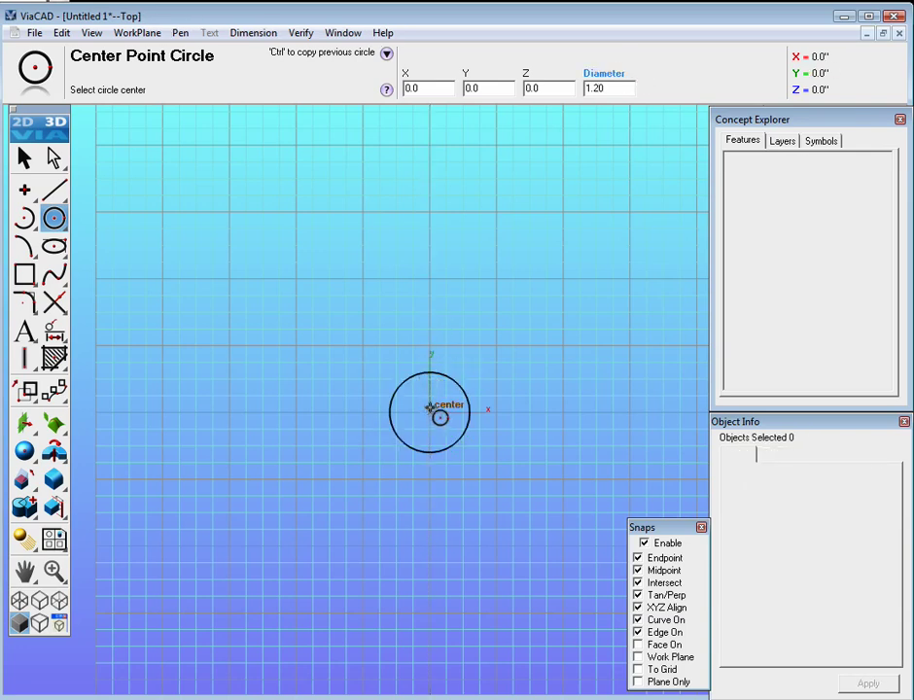
- Draw a 1.5-diameter circle centred at X 0, Y 0.75, overlapping the first
{"action": "left_click", "coordinate": [431, 347]}
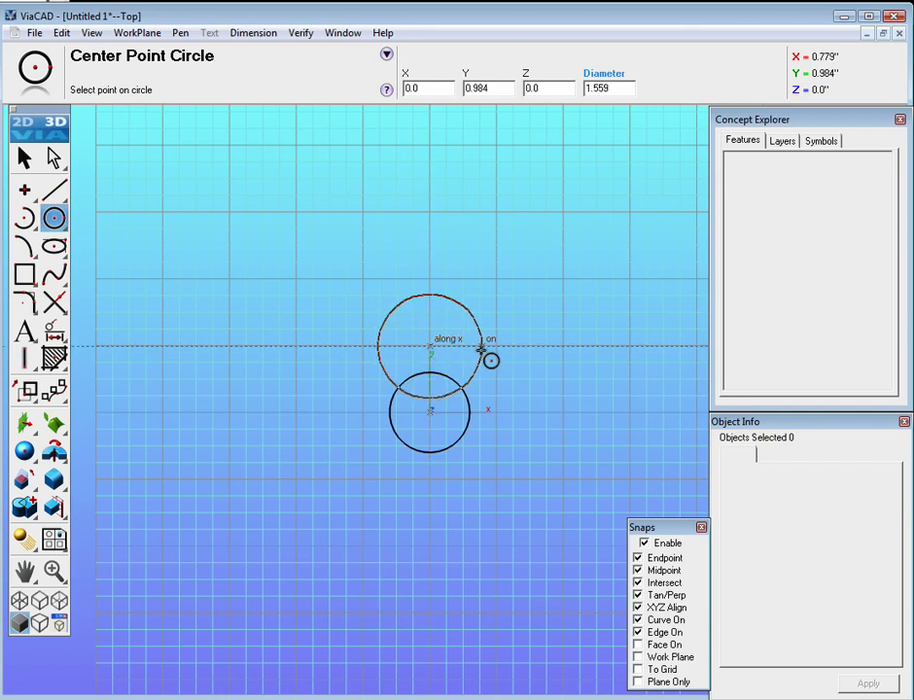
{"action": "left_click", "coordinate": [480, 348]}
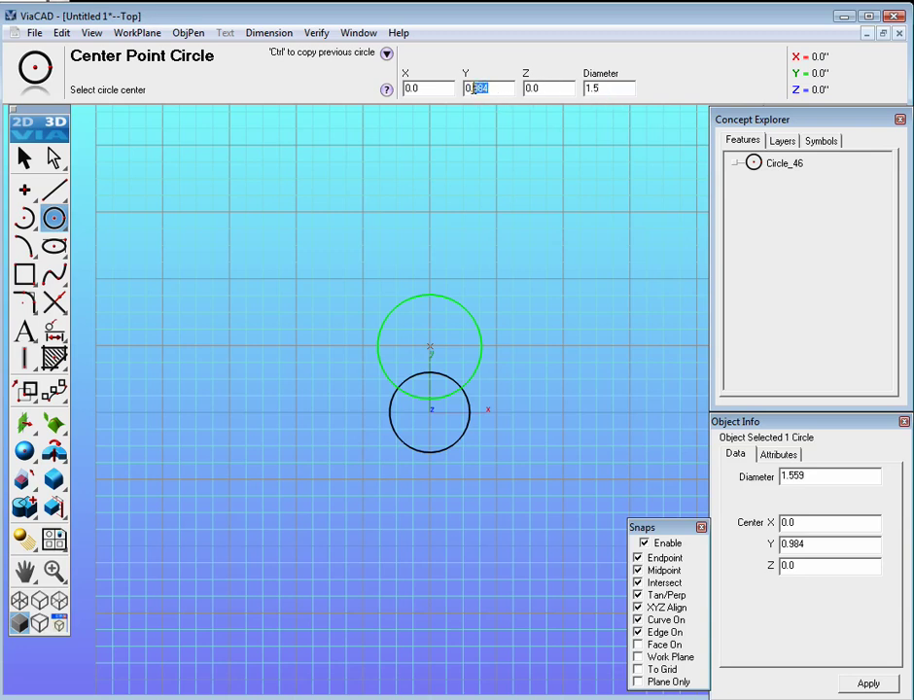
{"action": "type", "text": "75"}
{"action": "key", "text": "Return"}
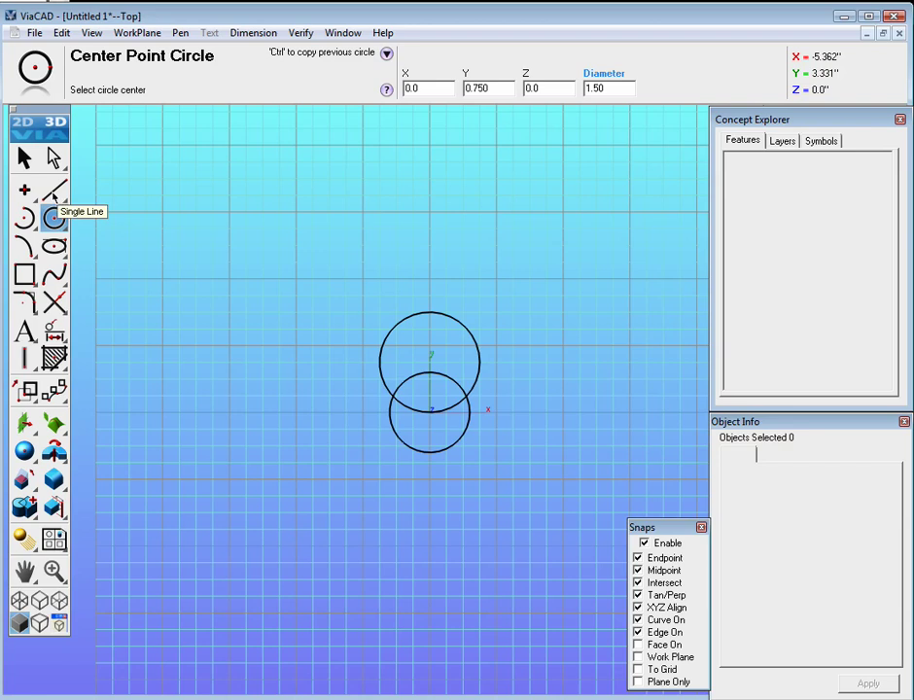
- Draw 0.735-long tangent lines joining the two circles on the left and right sides
{"action": "left_click", "coordinate": [54, 192]}
{"action": "scroll", "coordinate": [433, 416], "scroll_direction": "up", "scroll_amount": 1}
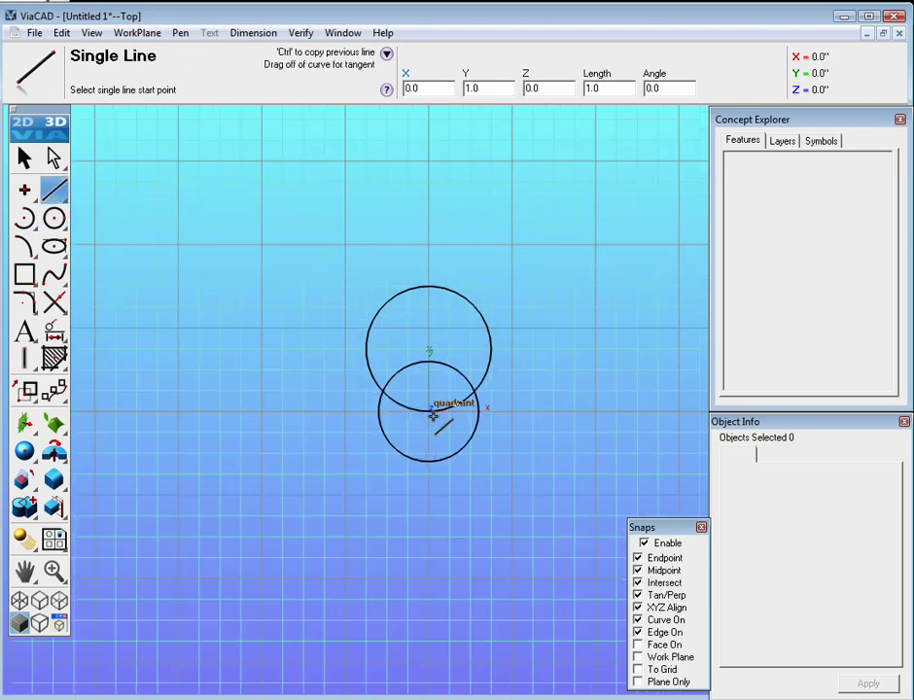
{"action": "scroll", "coordinate": [433, 416], "scroll_direction": "up", "scroll_amount": 1}
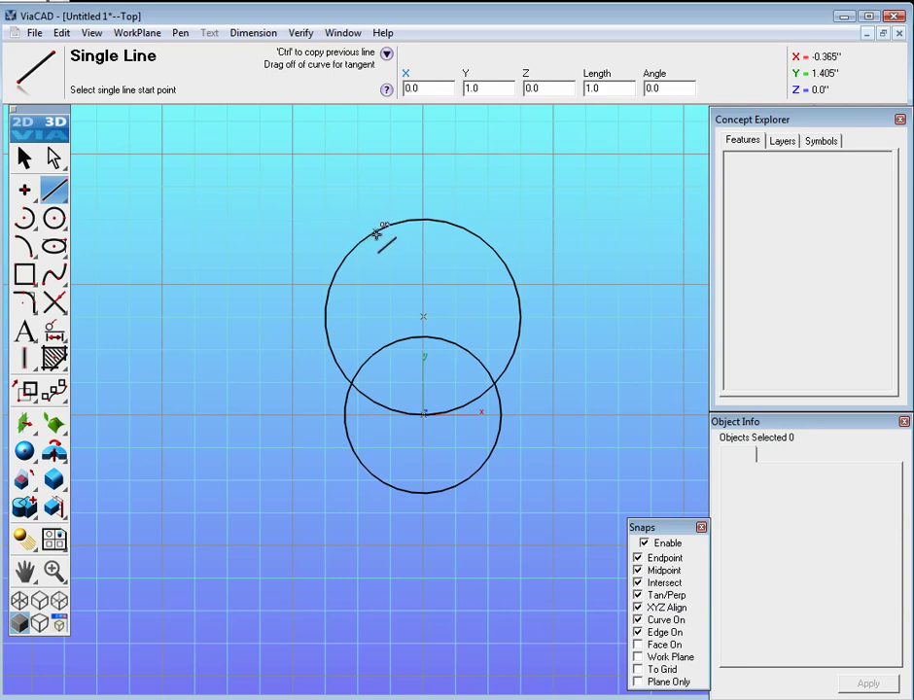
{"action": "left_click_drag", "start_coordinate": [376, 235], "coordinate": [343, 437]}
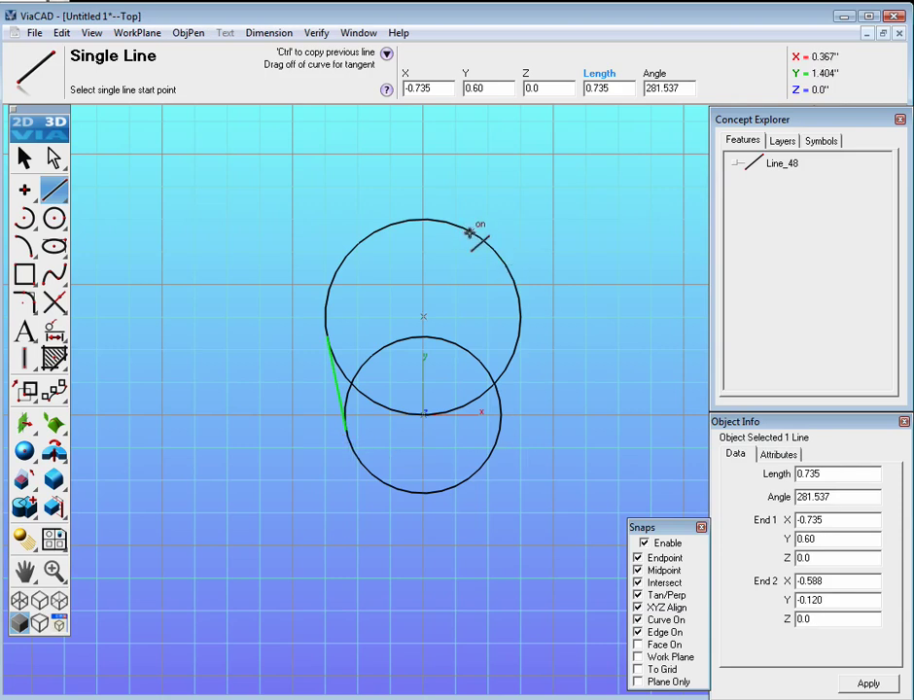
{"action": "left_click_drag", "start_coordinate": [469, 232], "coordinate": [502, 435]}
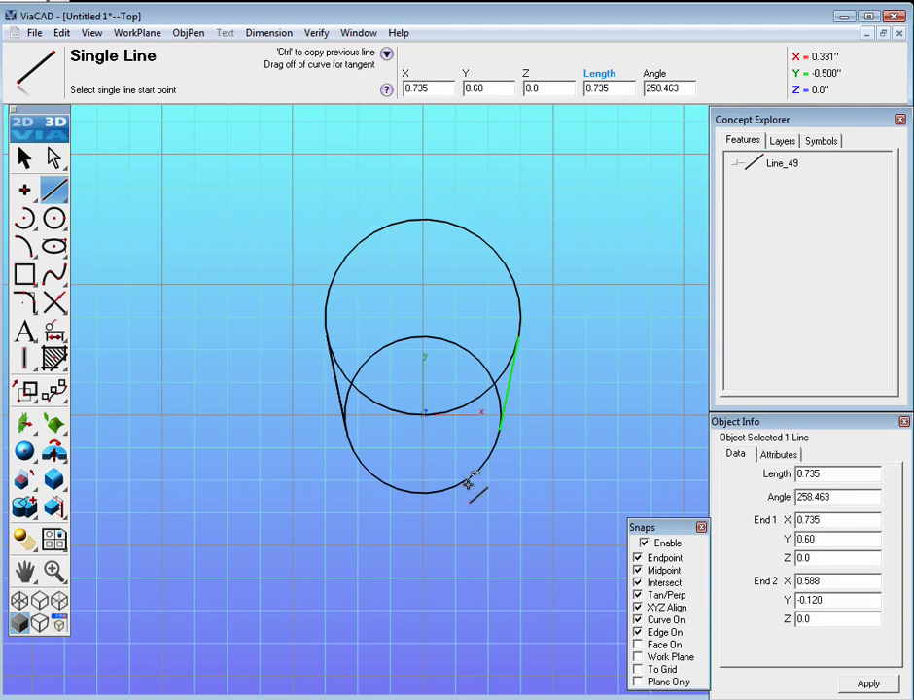
- Trim the inner overlapping arcs of both circles, using the tangent lines as boundaries
{"action": "left_click", "coordinate": [54, 303]}
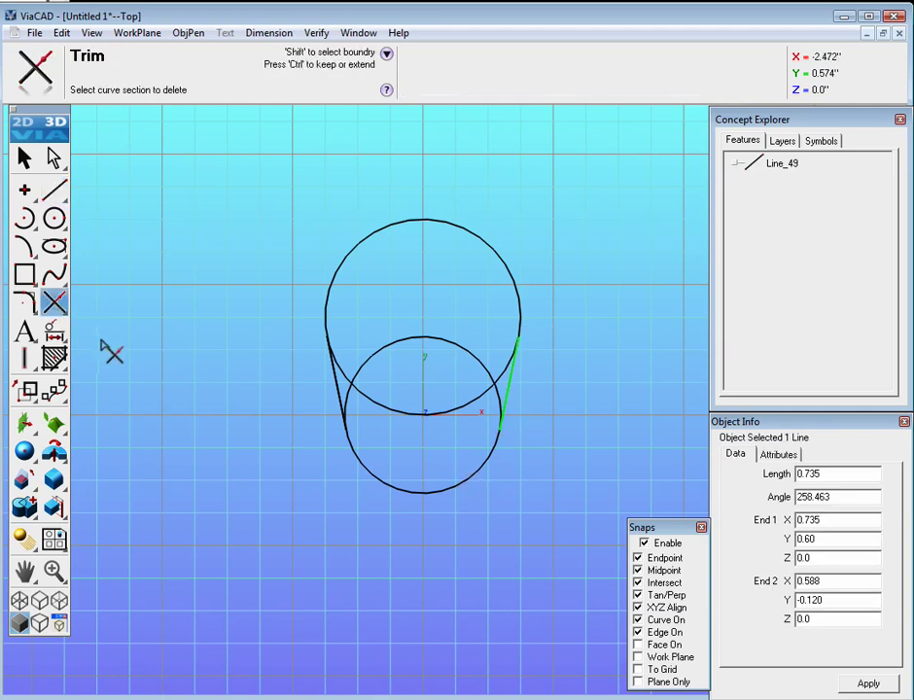
{"action": "key", "text": "shift"}
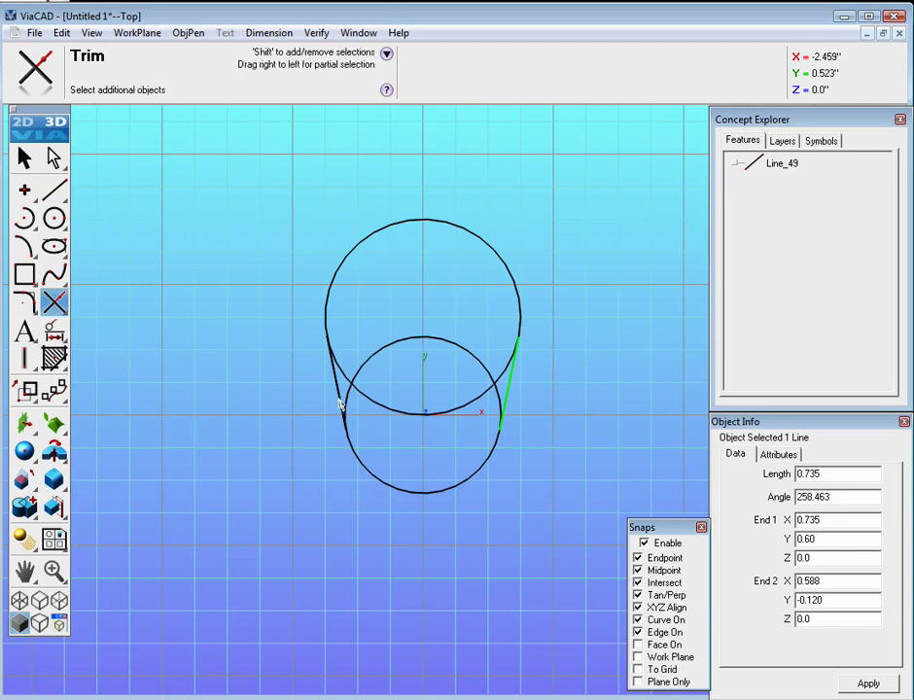
{"action": "left_click", "coordinate": [335, 391], "text": "shift"}
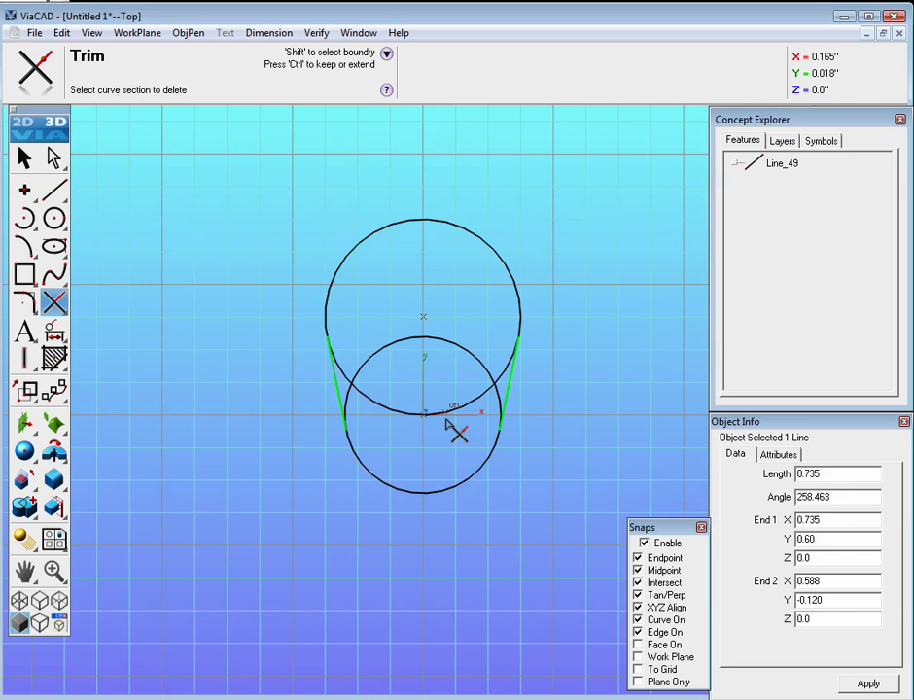
{"action": "left_click", "coordinate": [401, 412]}
{"action": "left_click", "coordinate": [394, 344]}
{"action": "left_click", "coordinate": [25, 158]}
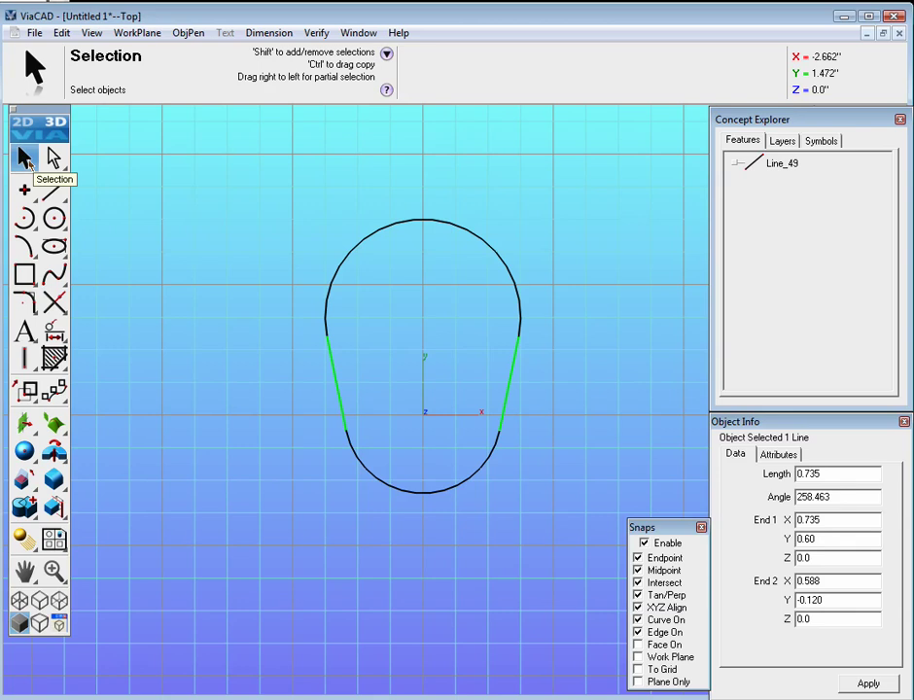
{"action": "left_click", "coordinate": [62, 455]}
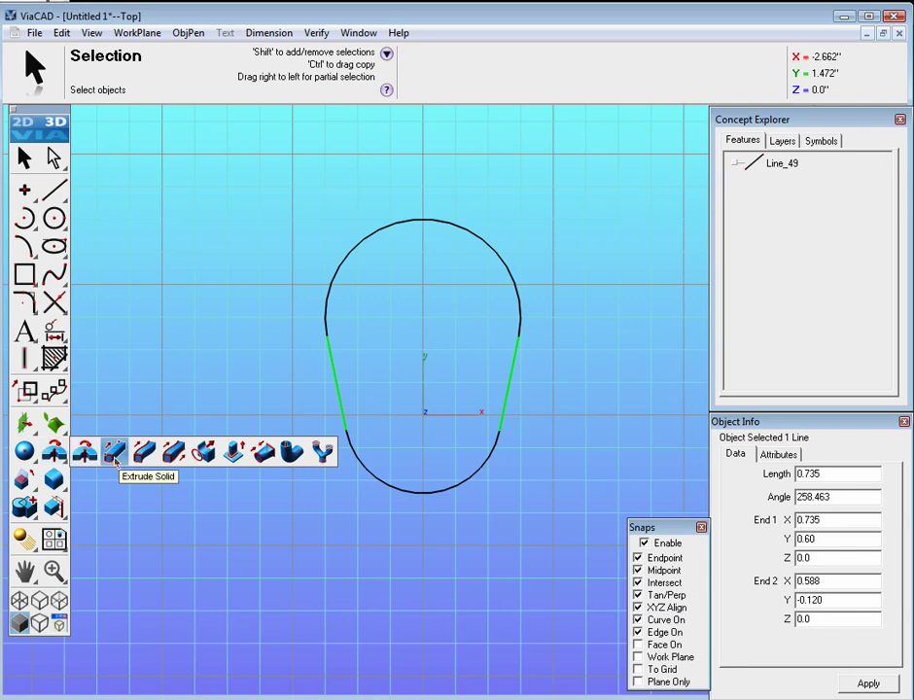
- Extrude the closed outline MidPlane to a 0.75 distance with a -7° draft angle
{"action": "left_click", "coordinate": [113, 461]}
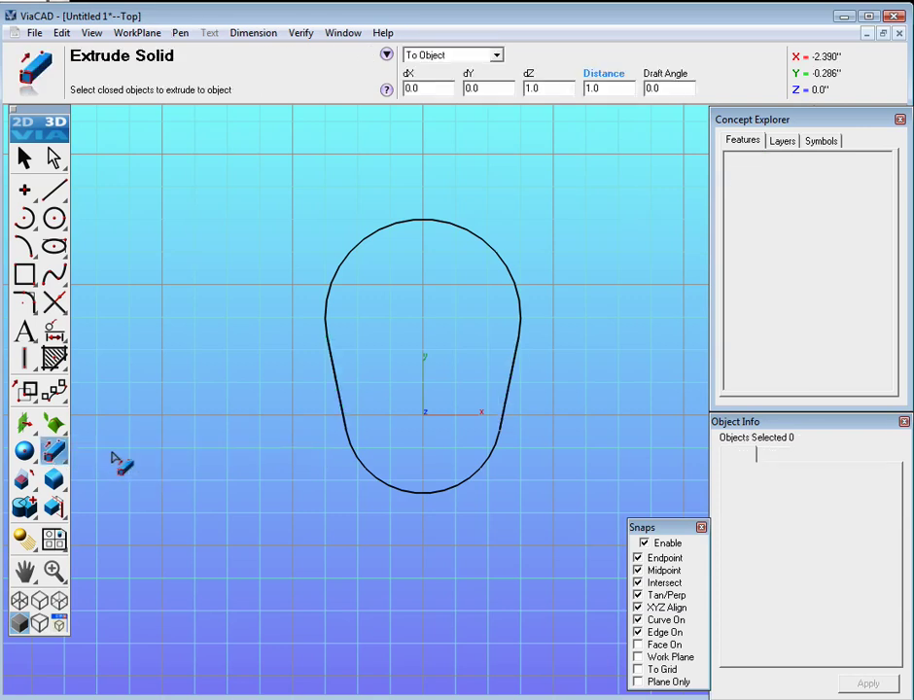
{"action": "left_click", "coordinate": [495, 56]}
{"action": "left_click", "coordinate": [424, 102]}
{"action": "left_click", "coordinate": [607, 88]}
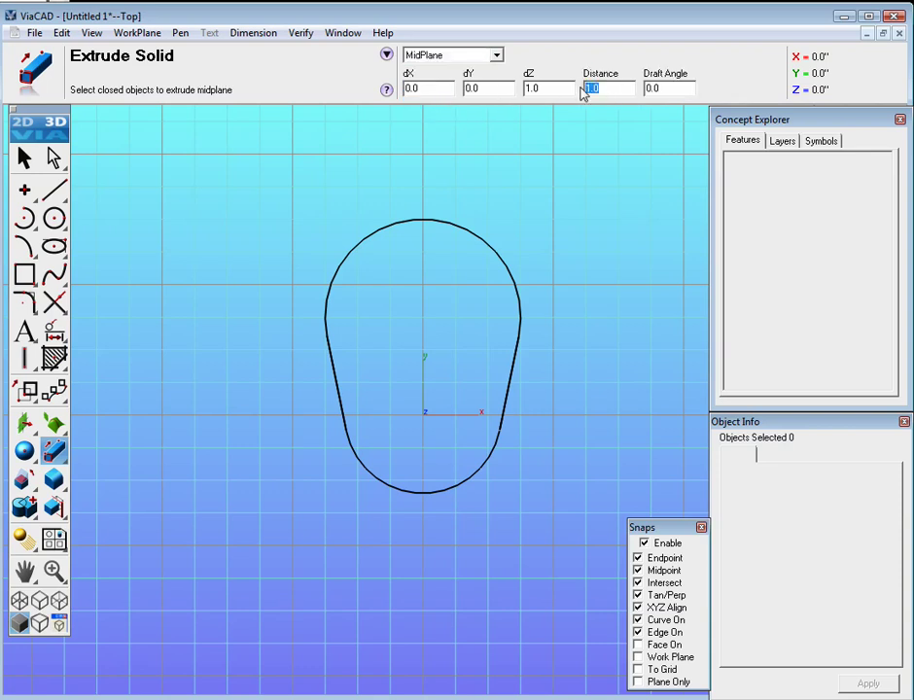
{"action": "key", "text": "BackSpace"}
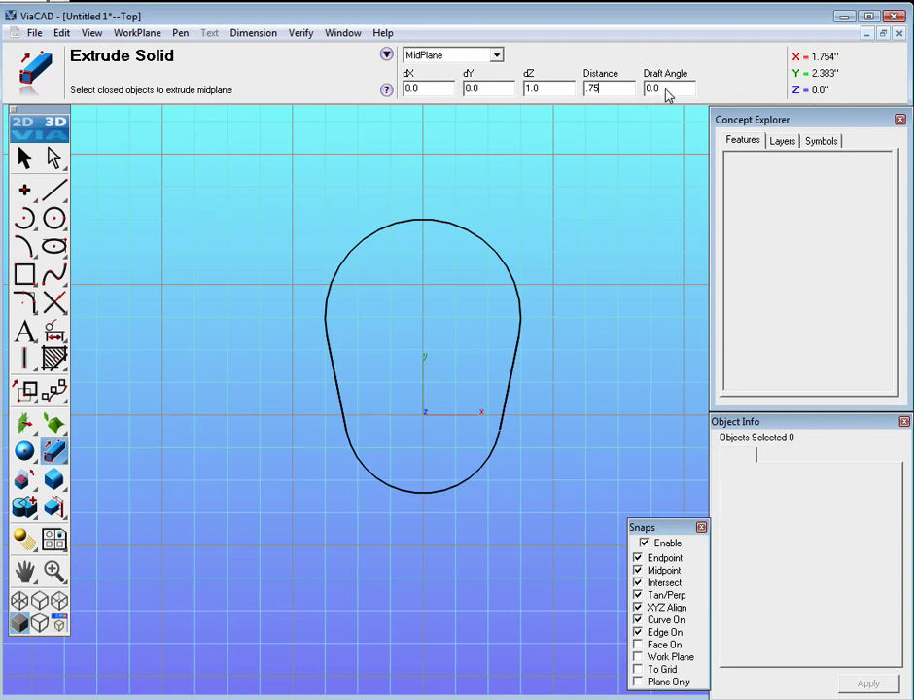
{"action": "key", "text": "BackSpace"}
{"action": "middle_click_drag", "start_coordinate": [428, 332], "coordinate": [369, 327]}
{"action": "left_click_drag", "start_coordinate": [300, 201], "coordinate": [567, 526]}
{"action": "middle_click_drag", "start_coordinate": [567, 526], "coordinate": [422, 327]}
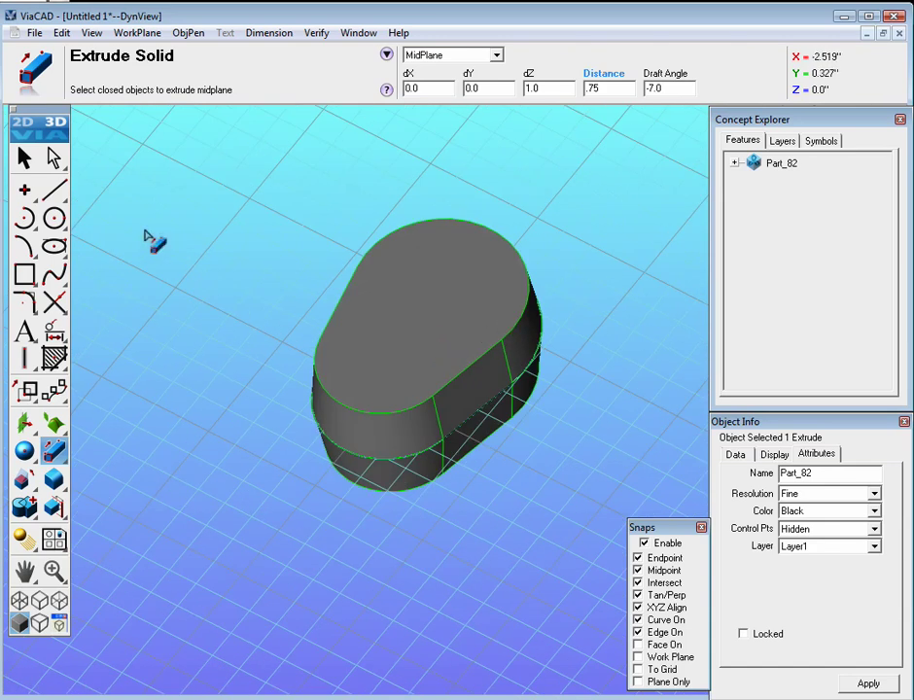
{"action": "left_click", "coordinate": [25, 158]}
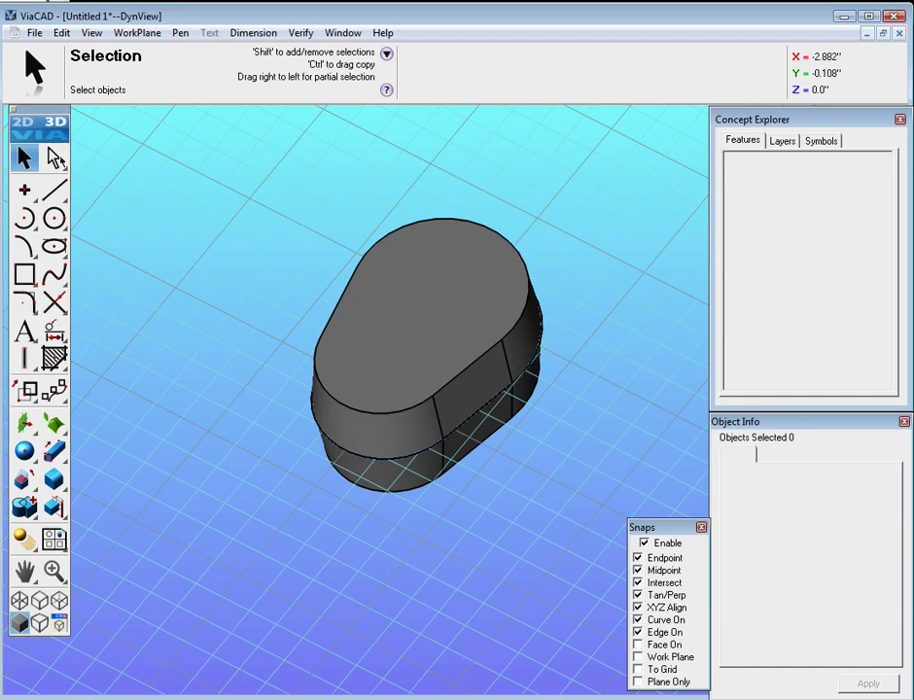
- Set the Offset to Value tool's distance to 1.0
{"action": "left_click", "coordinate": [64, 314]}
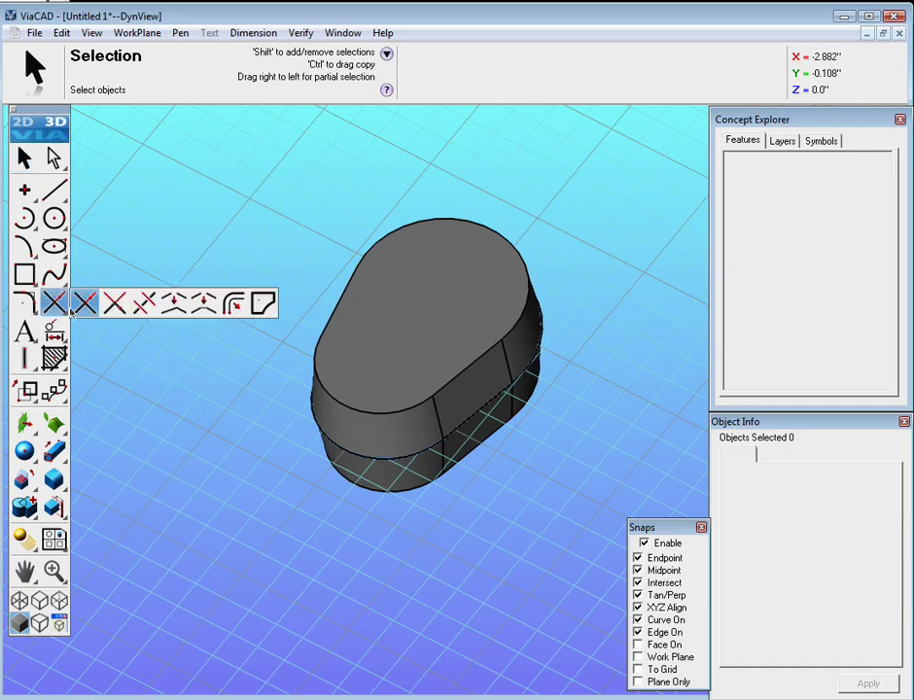
{"action": "left_click", "coordinate": [233, 305]}
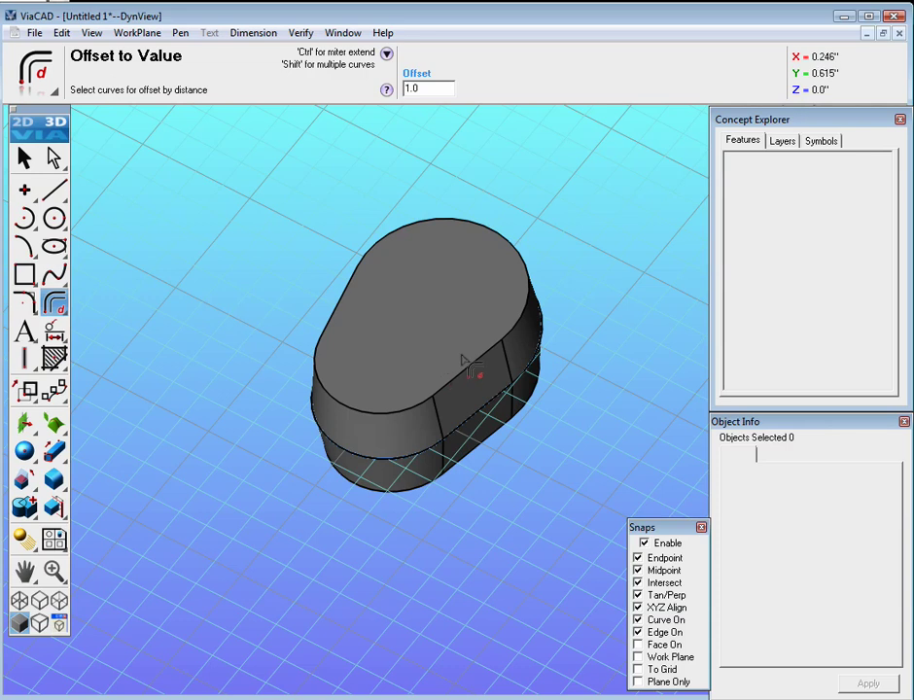
{"action": "left_click", "coordinate": [410, 88]}
{"action": "key", "text": "BackSpace"}
{"action": "left_click", "coordinate": [24, 158]}
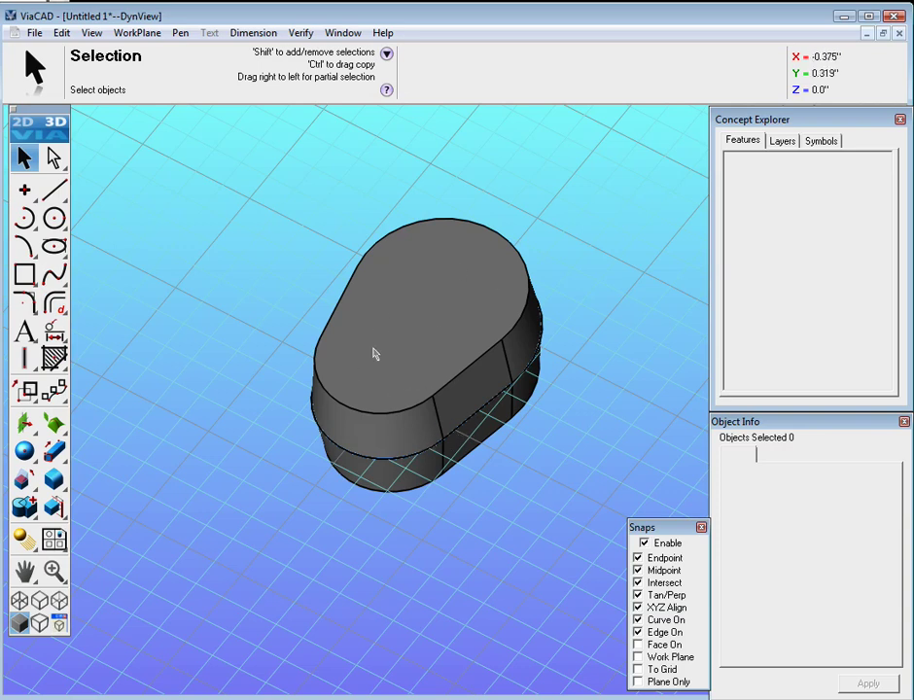
- Place the work plane on the solid's top face (Face 10) at Z 0.500
{"action": "left_click", "coordinate": [137, 33]}
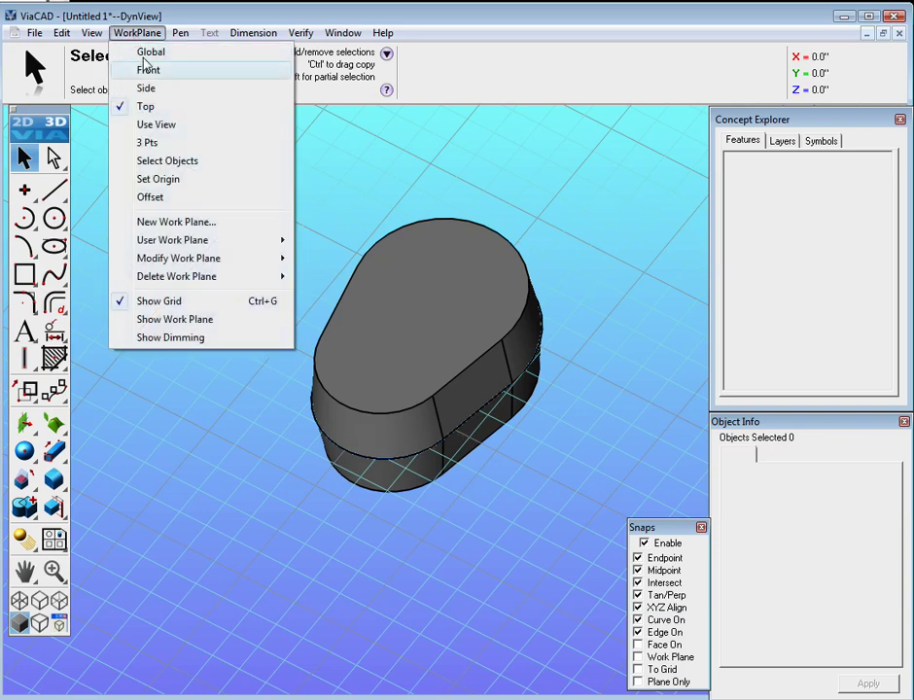
{"action": "left_click", "coordinate": [141, 161]}
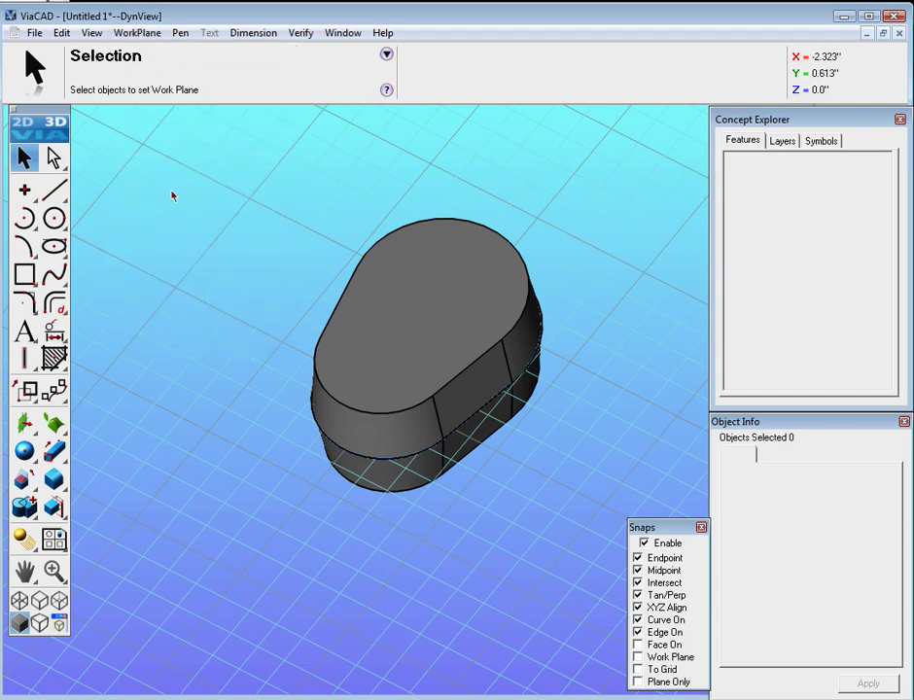
{"action": "left_click", "coordinate": [453, 292]}
{"action": "left_click", "coordinate": [482, 294]}
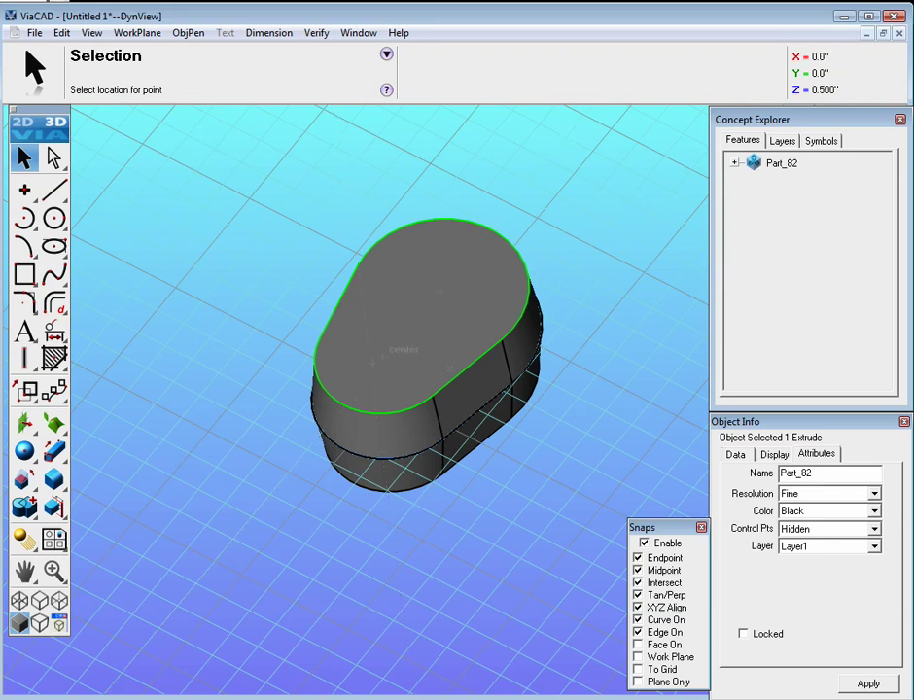
{"action": "left_click", "coordinate": [384, 358]}
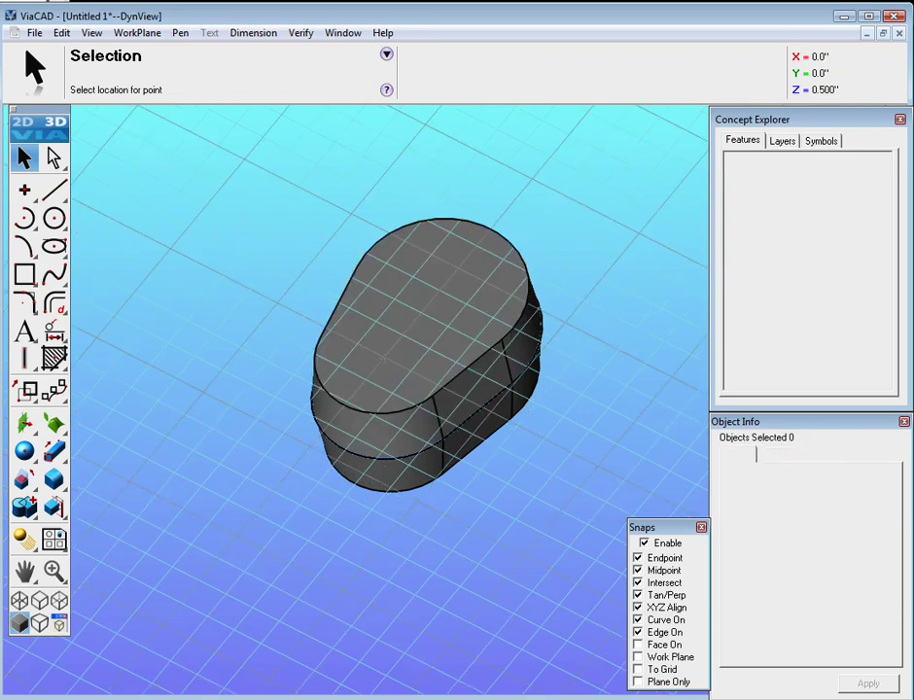
{"action": "left_click", "coordinate": [55, 220]}
- Offset the top-face edge outline 0.125 inward, creating Line_91, ARC_92, Line_93 and ARC_94
{"action": "left_click", "coordinate": [55, 306]}
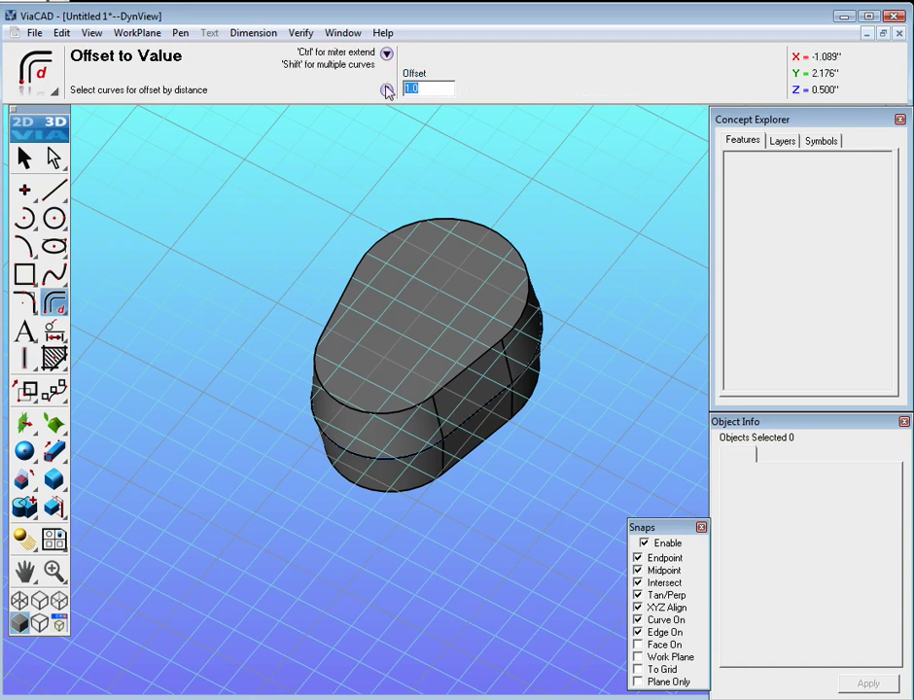
{"action": "type", "text": ".125"}
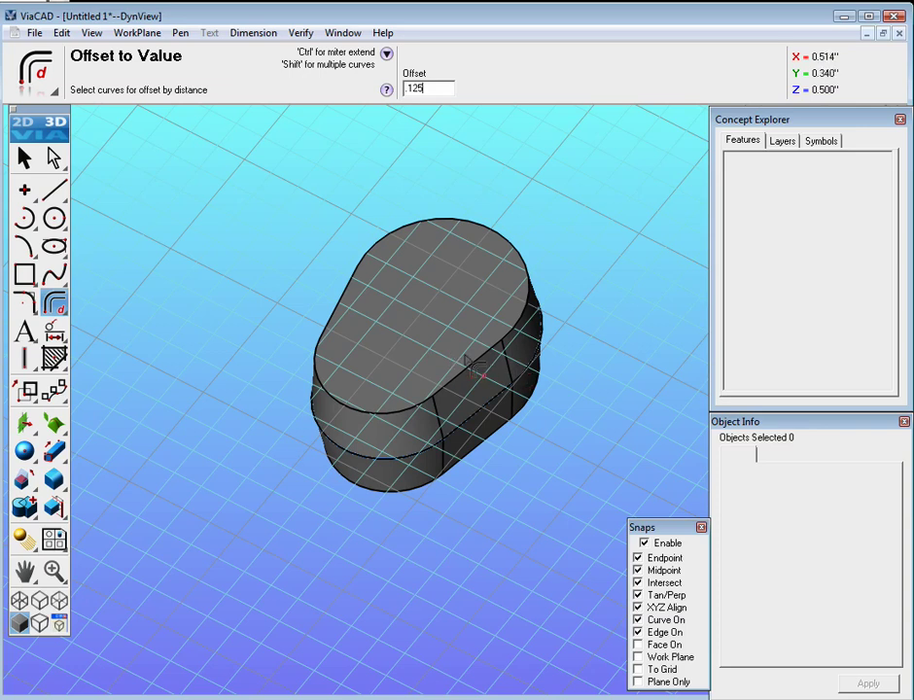
{"action": "left_click", "coordinate": [526, 344]}
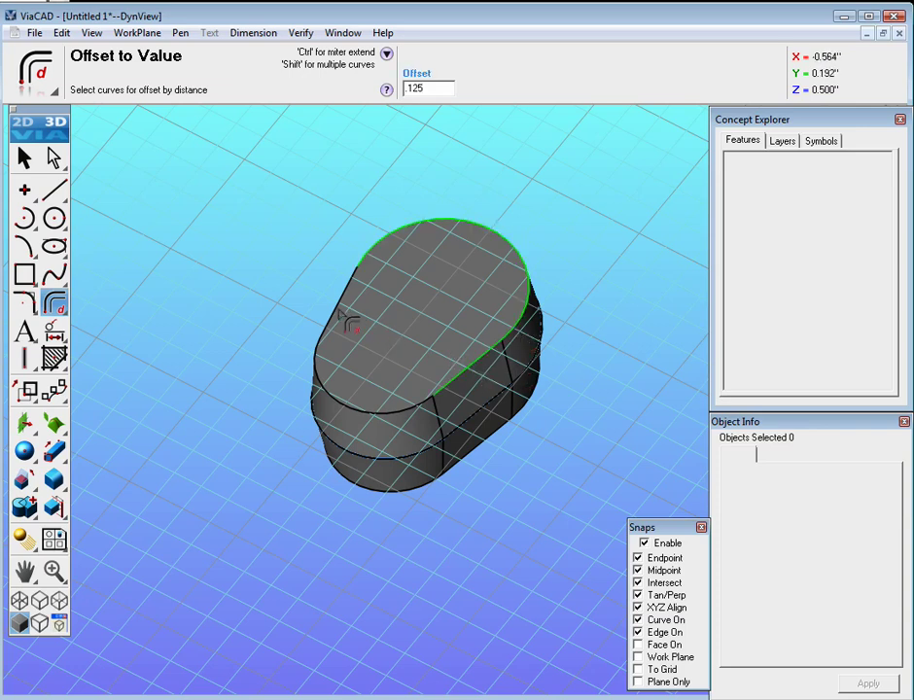
{"action": "left_click", "coordinate": [336, 405]}
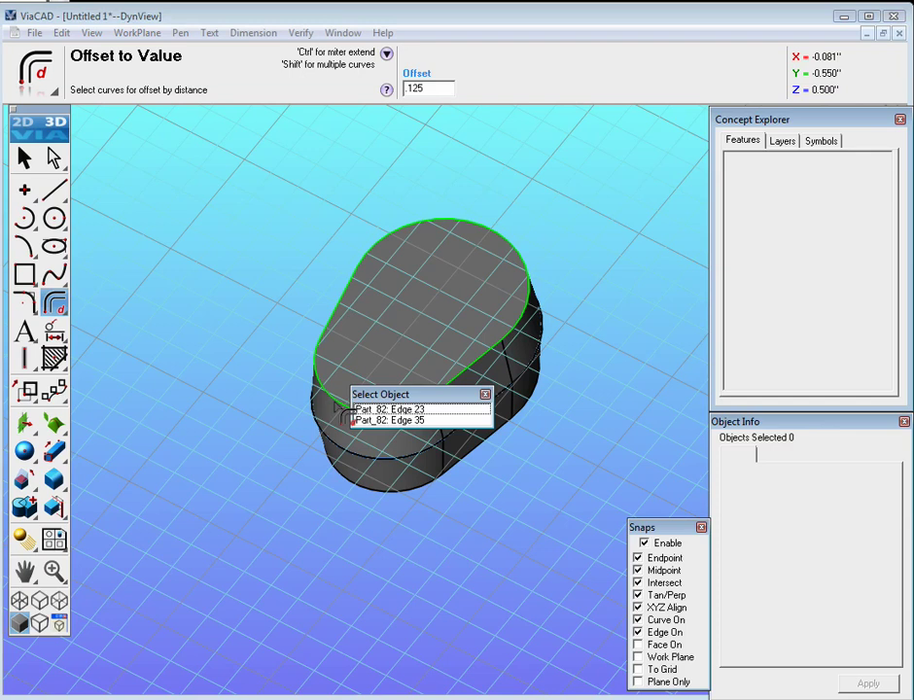
{"action": "left_click", "coordinate": [384, 406]}
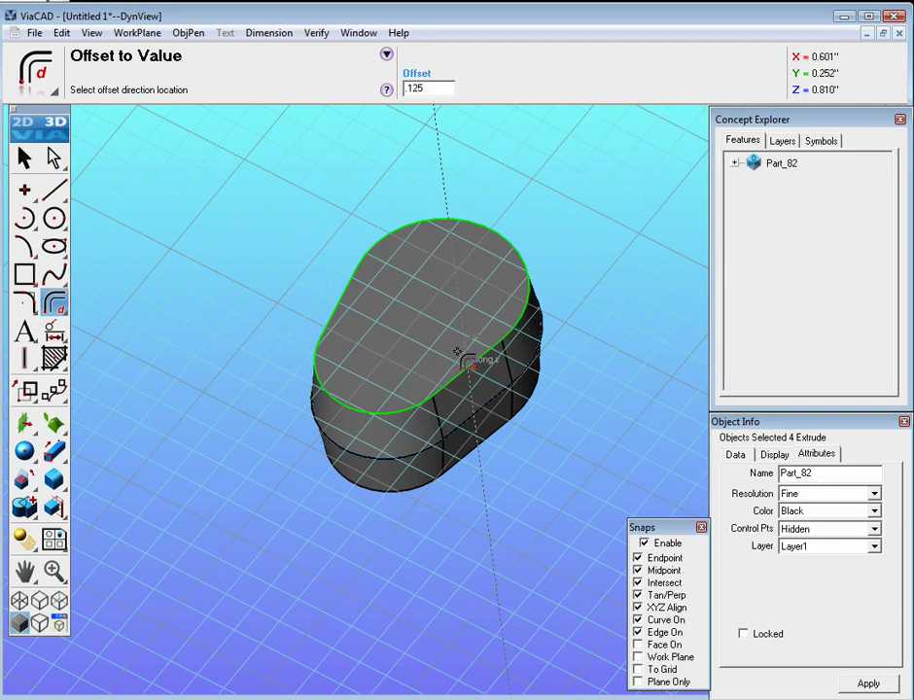
{"action": "left_click", "coordinate": [456, 352]}
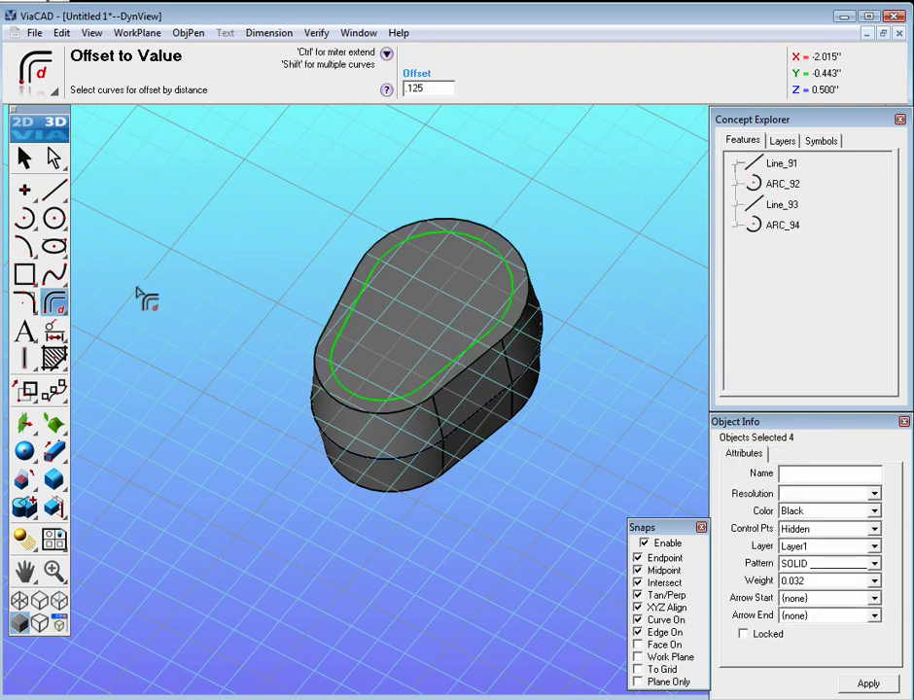
{"action": "left_click", "coordinate": [63, 459]}
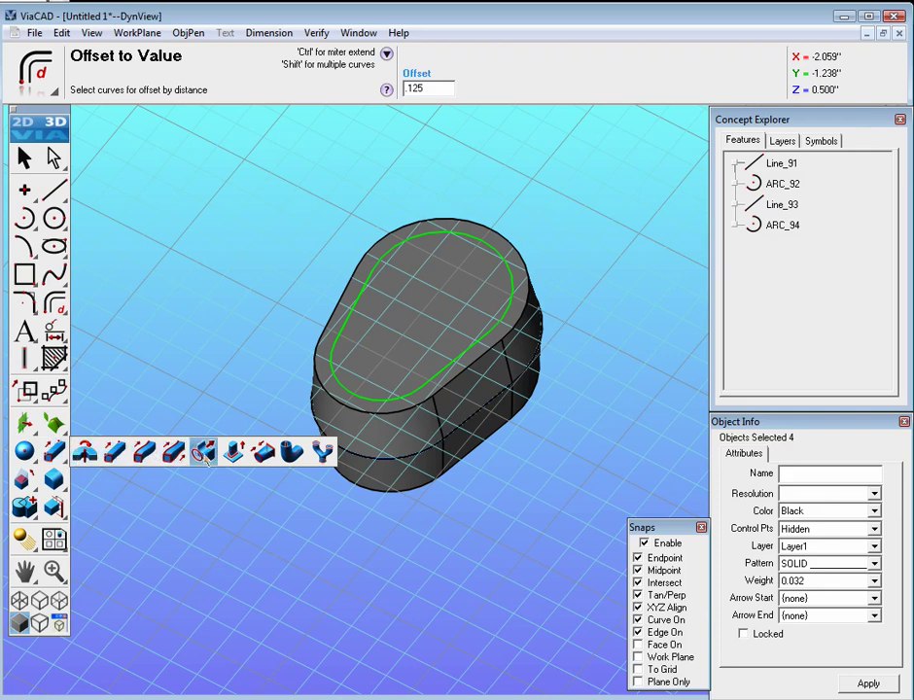
- Start a CutOut Solid with Distance 0.125 and Draft -7, picking the head solid
{"action": "left_click", "coordinate": [202, 452]}
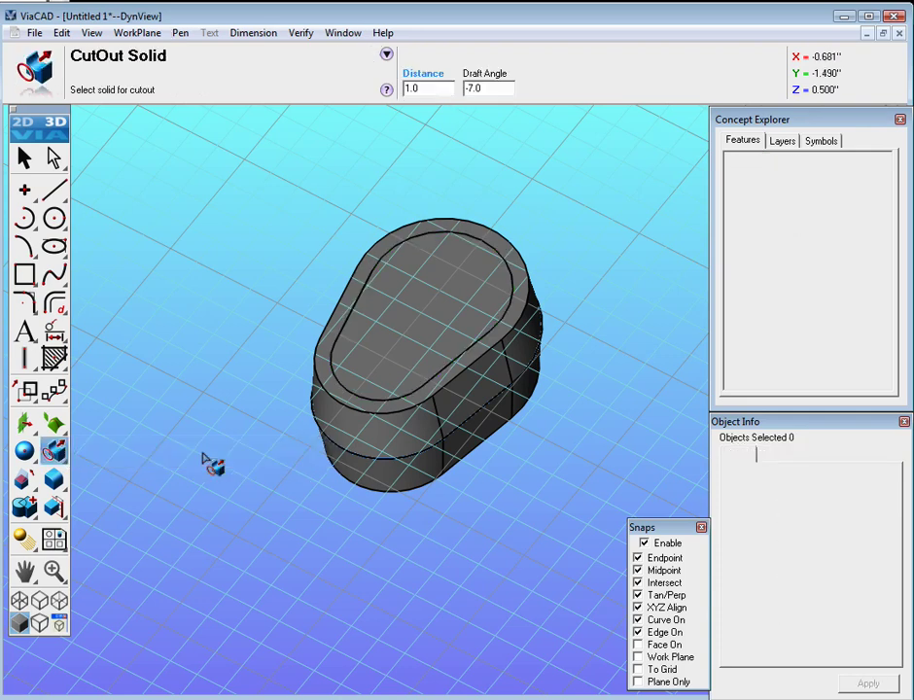
{"action": "double_click", "coordinate": [418, 87]}
{"action": "type", "text": "-1"}
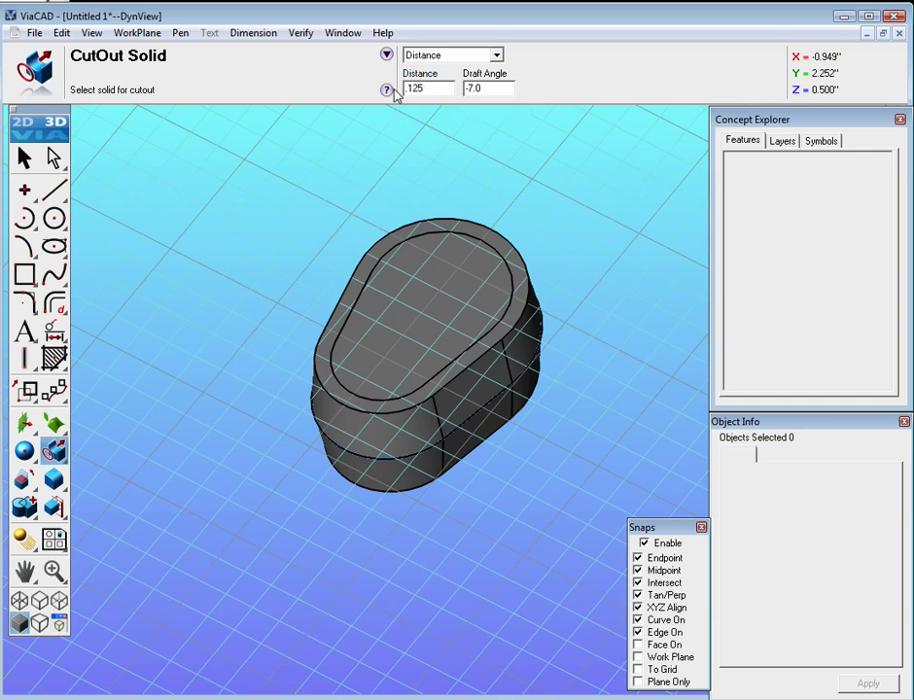
{"action": "left_click", "coordinate": [426, 329]}
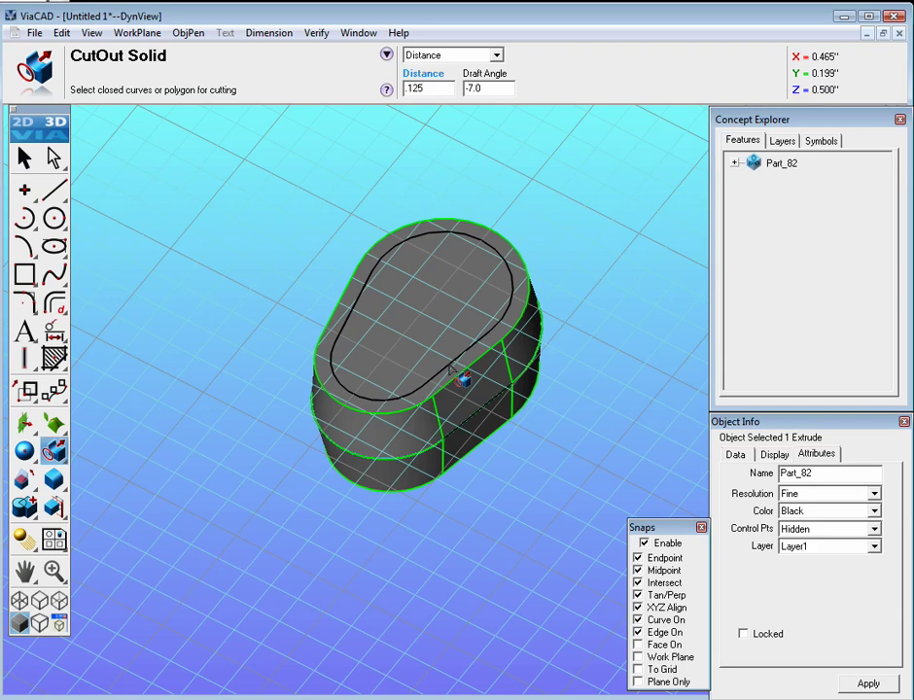
- Select the four offset curves (Line_91, ARC_92, Line_93, ARC_94) and cut the 0.125-deep pocket
{"action": "left_click", "coordinate": [465, 372]}
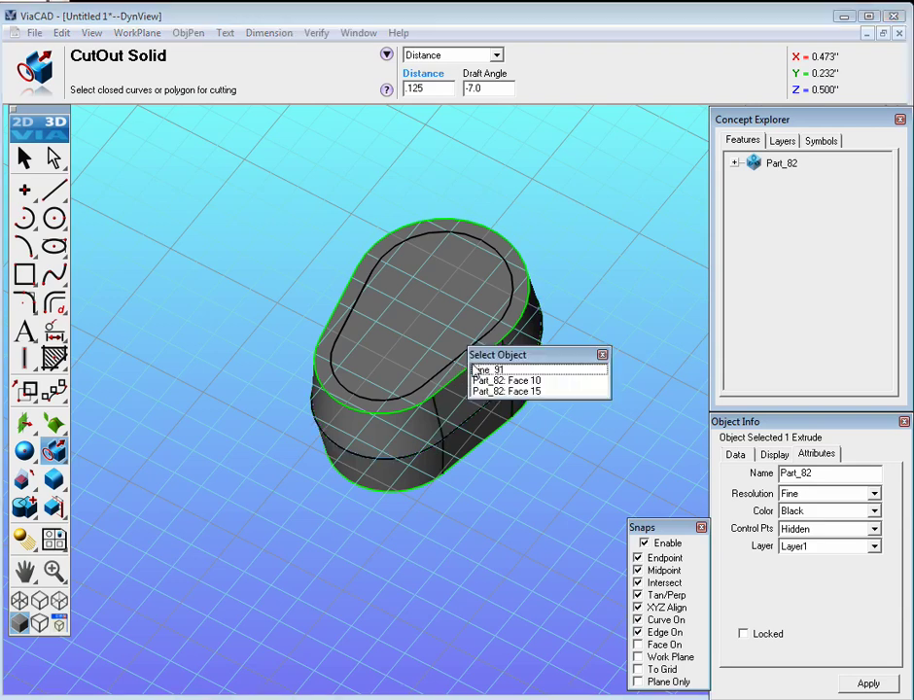
{"action": "left_click", "coordinate": [477, 371]}
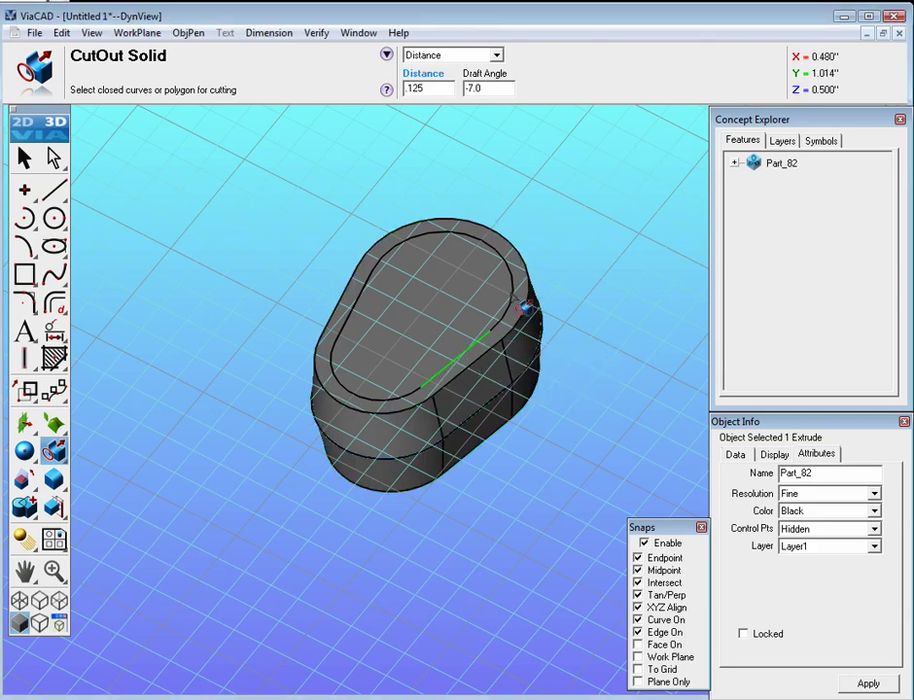
{"action": "left_click", "coordinate": [528, 305]}
{"action": "left_click", "coordinate": [536, 302]}
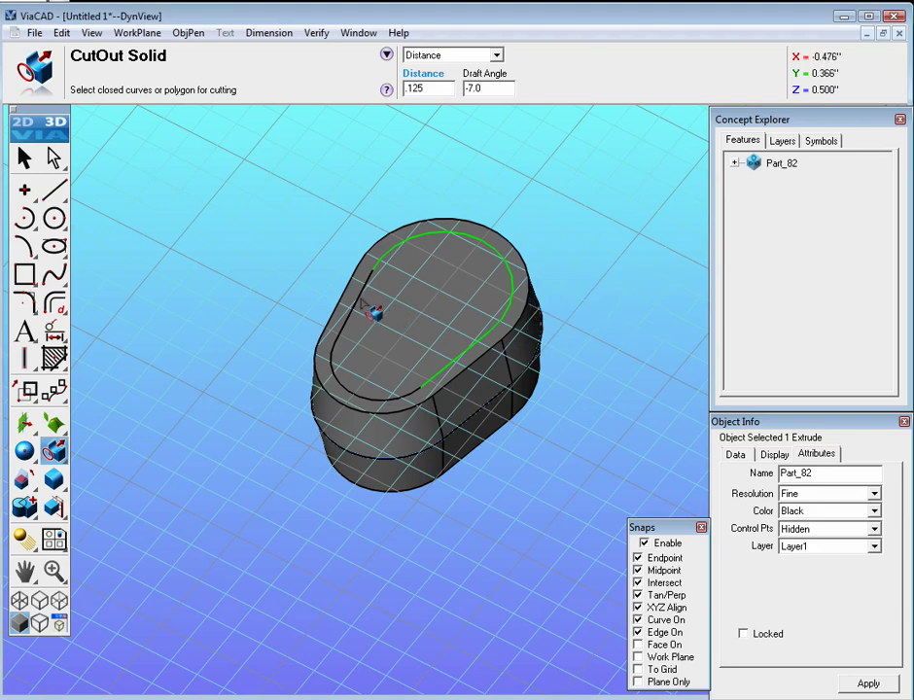
{"action": "left_click", "coordinate": [376, 311]}
{"action": "left_click", "coordinate": [395, 307]}
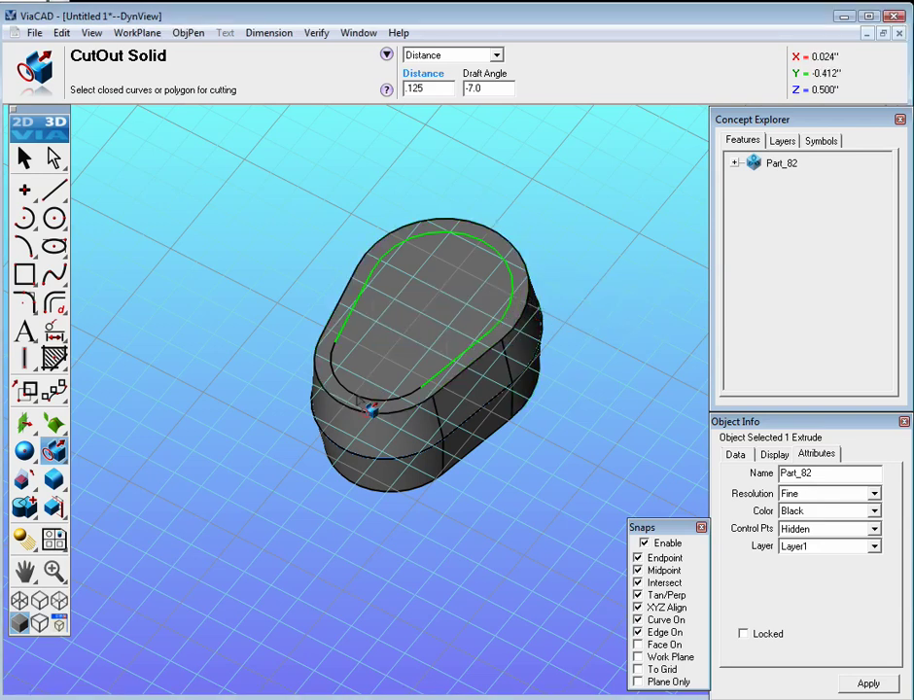
{"action": "left_click", "coordinate": [375, 408]}
{"action": "left_click", "coordinate": [388, 404]}
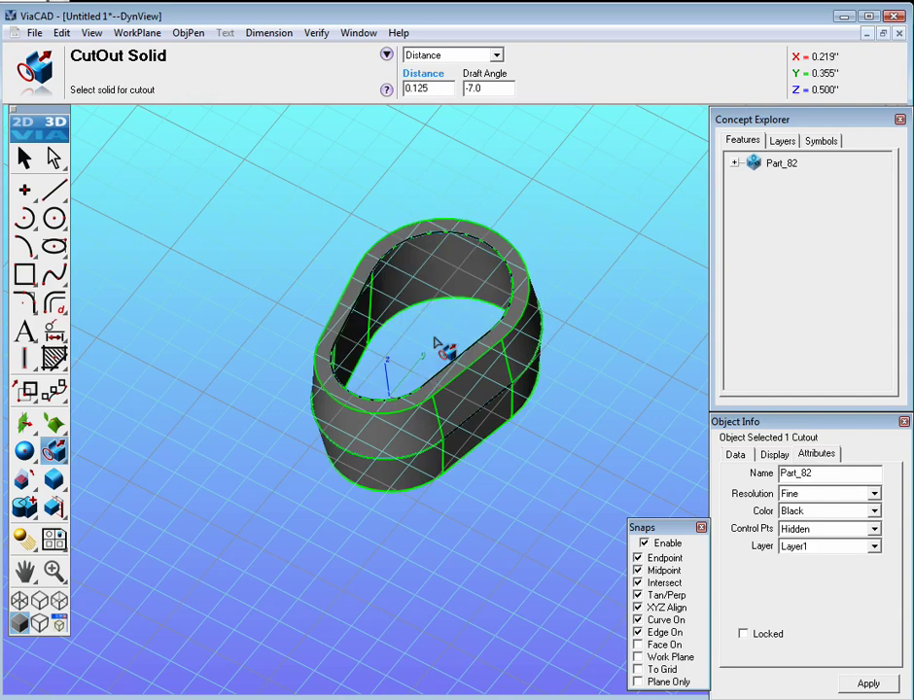
{"action": "left_click", "coordinate": [432, 89]}
{"action": "key", "text": "Return"}
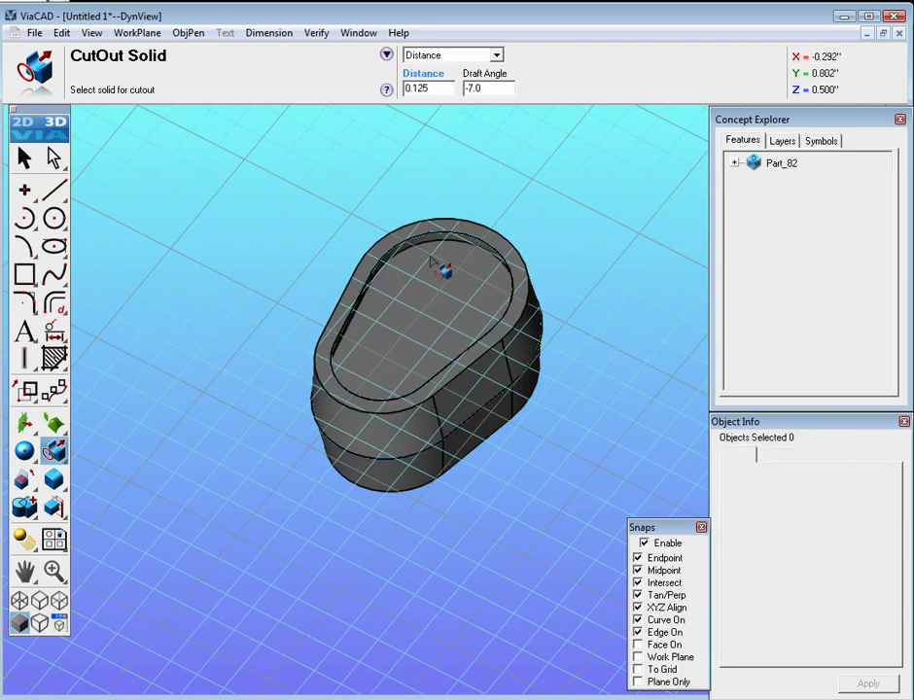
{"action": "mouse_move", "coordinate": [373, 342]}
{"action": "middle_mouse_down"}
{"action": "mouse_move", "coordinate": [359, 373]}
{"action": "mouse_move", "coordinate": [377, 345]}
{"action": "middle_mouse_up"}
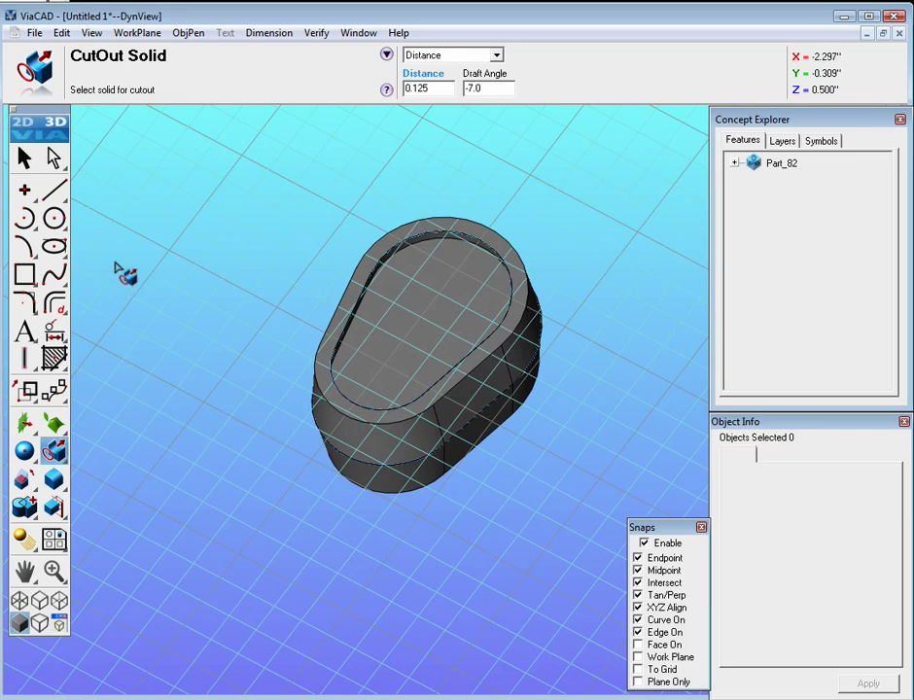
- Draw a 1.0-diameter circle at Y 0.75 on the pocket floor
{"action": "left_click", "coordinate": [55, 219]}
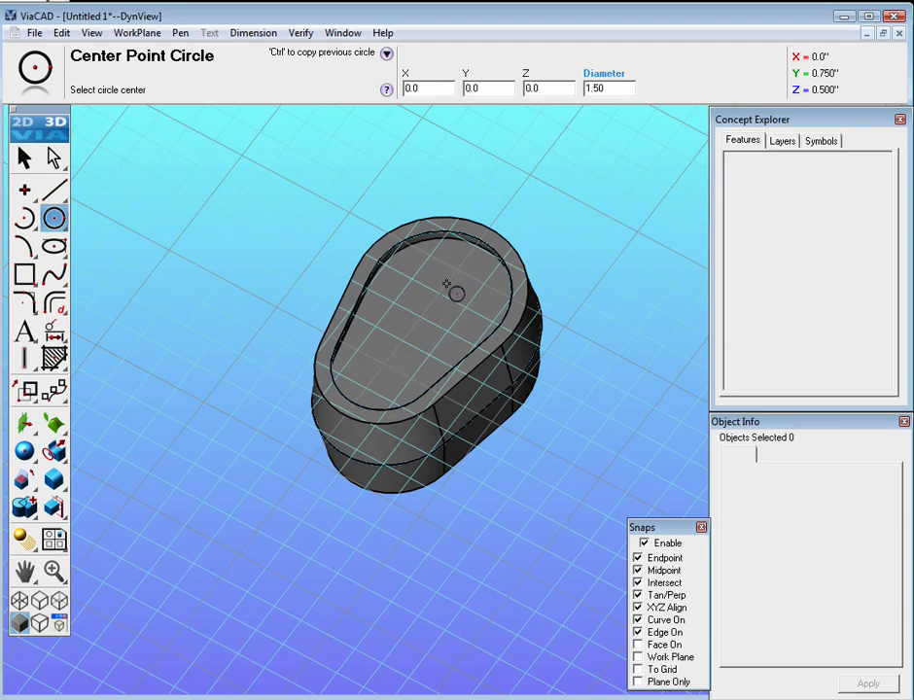
{"action": "mouse_move", "coordinate": [447, 298]}
{"action": "middle_mouse_down"}
{"action": "mouse_move", "coordinate": [455, 280]}
{"action": "mouse_move", "coordinate": [440, 288]}
{"action": "middle_mouse_up"}
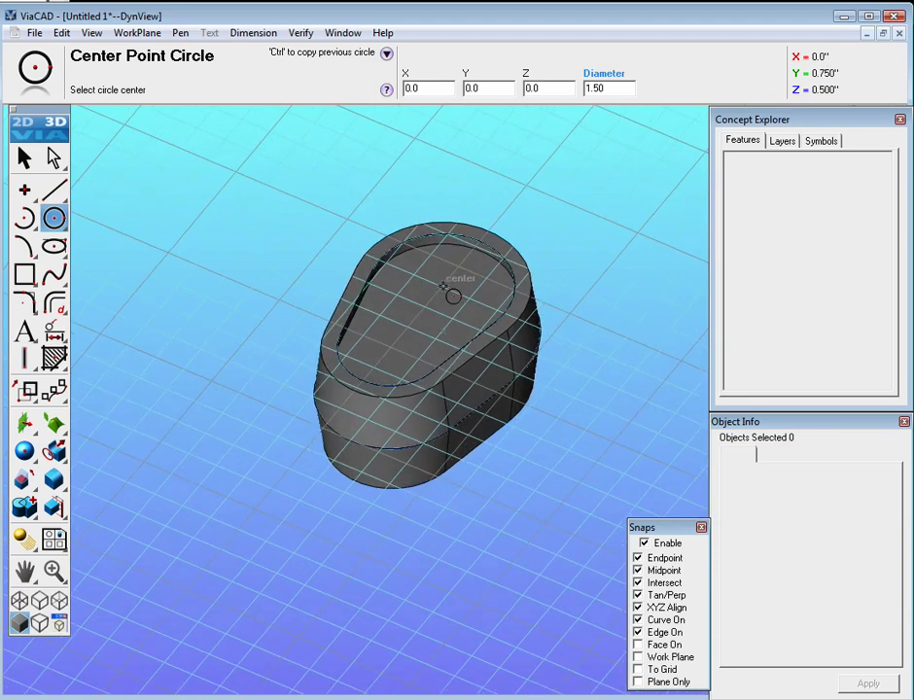
{"action": "left_click", "coordinate": [443, 285]}
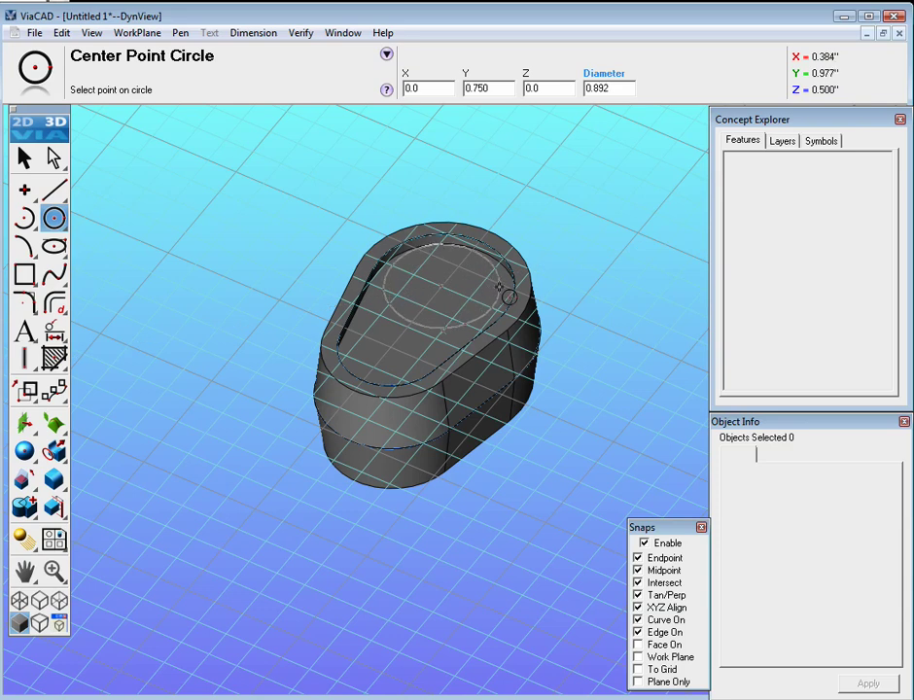
{"action": "left_click", "coordinate": [508, 297]}
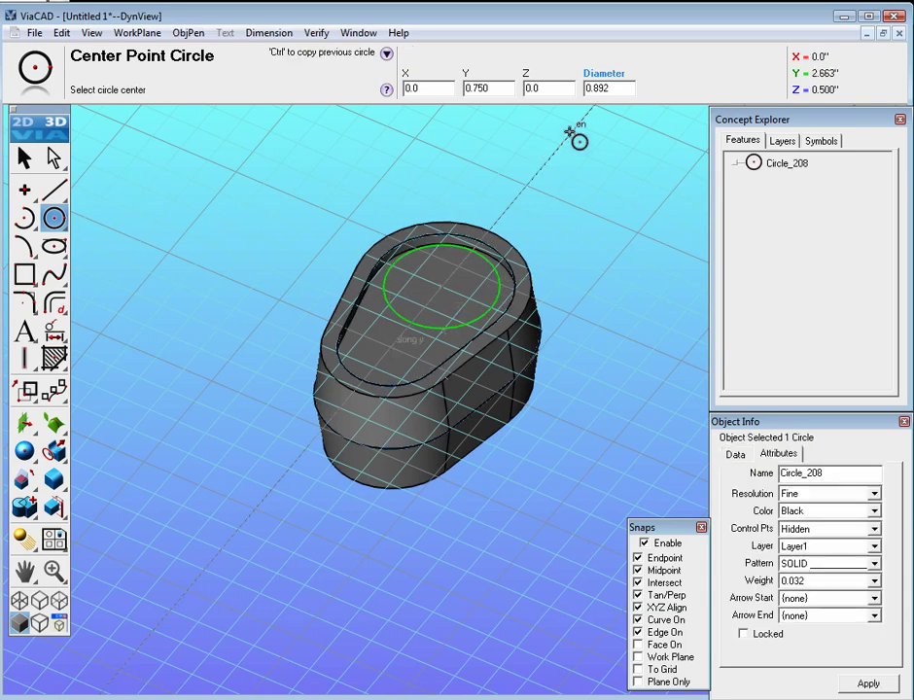
{"action": "double_click", "coordinate": [618, 88]}
{"action": "type", "text": "1.0"}
{"action": "key", "text": "Return"}
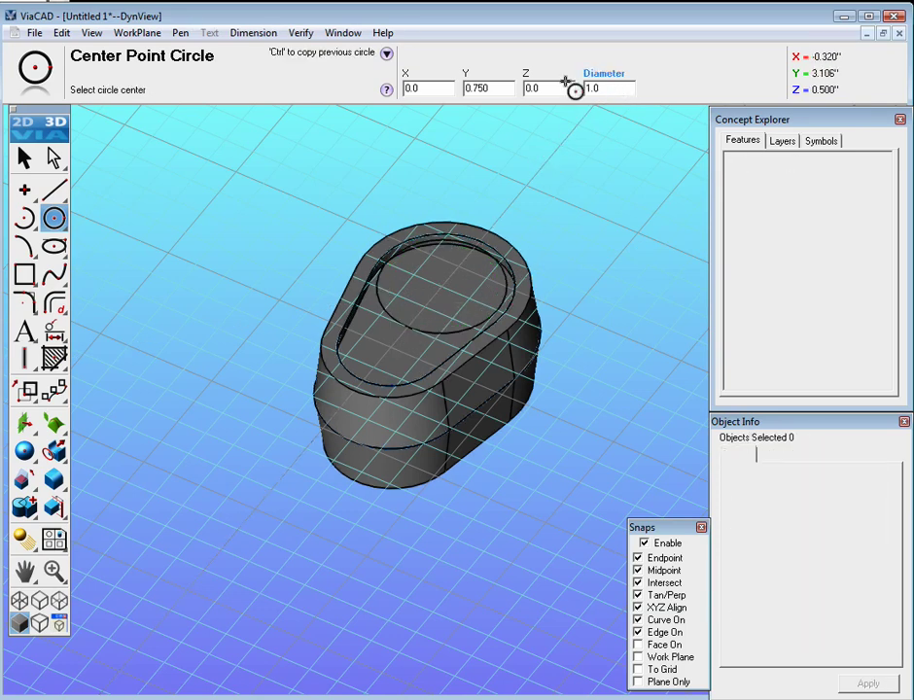
- Draw a 0.75-diameter circle at the origin, overlapping the first
{"action": "left_click", "coordinate": [389, 346]}
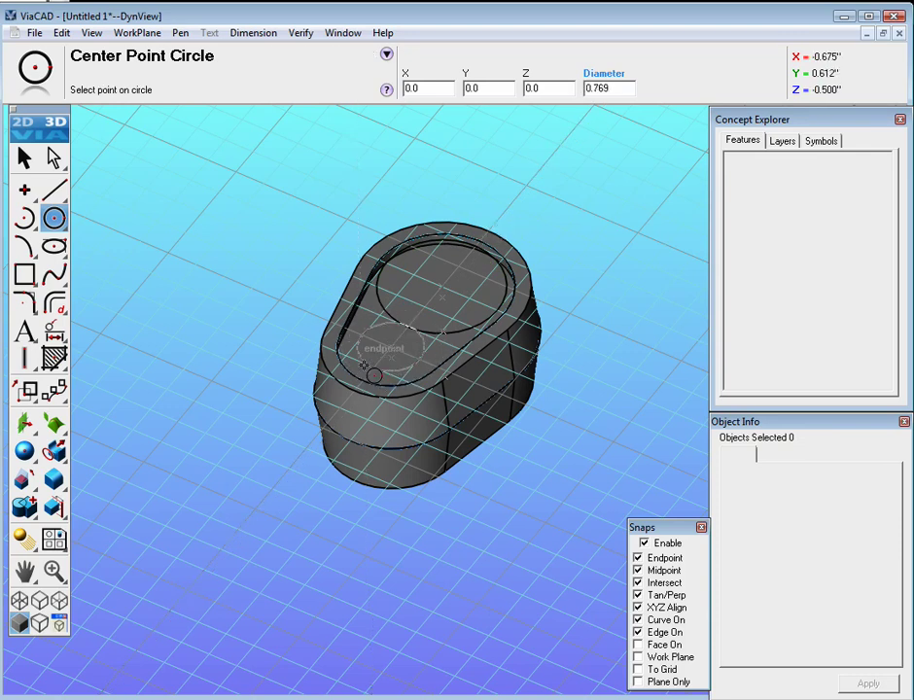
{"action": "left_click", "coordinate": [377, 322]}
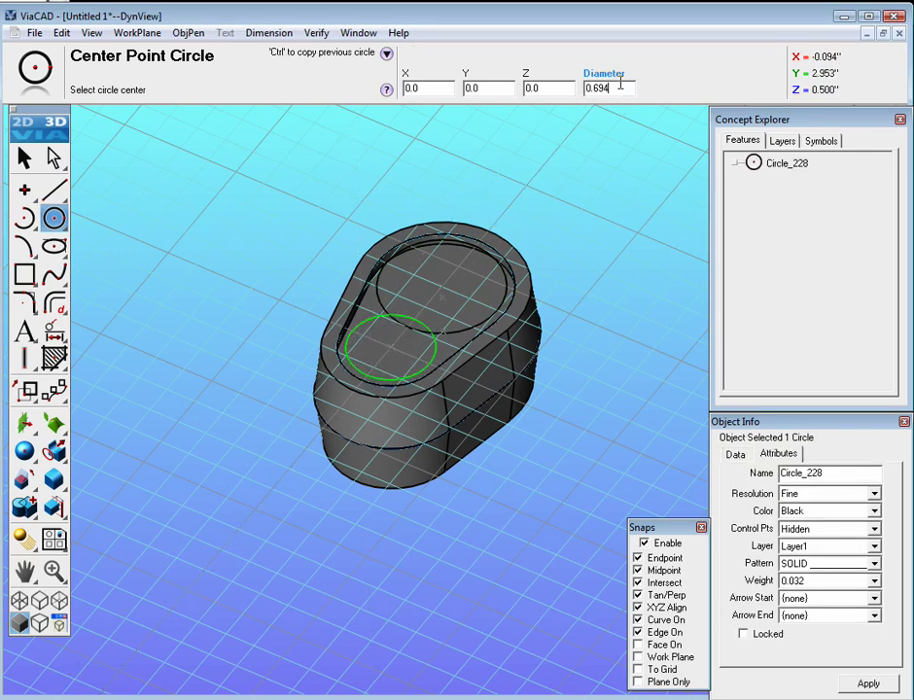
{"action": "type", "text": "0.75"}
{"action": "key", "text": "Return"}
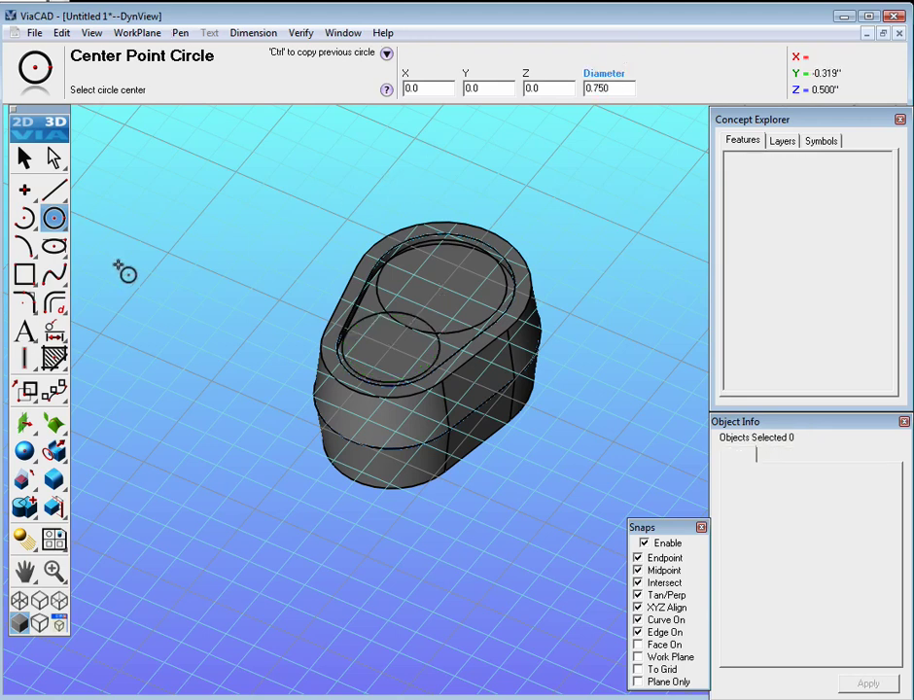
- Trim the large circle's arc lying inside the small circle, using Circle_228 as the boundary
{"action": "scroll", "coordinate": [412, 313], "scroll_direction": "up", "scroll_amount": 3}
{"action": "scroll", "coordinate": [420, 322], "scroll_direction": "up", "scroll_amount": 2}
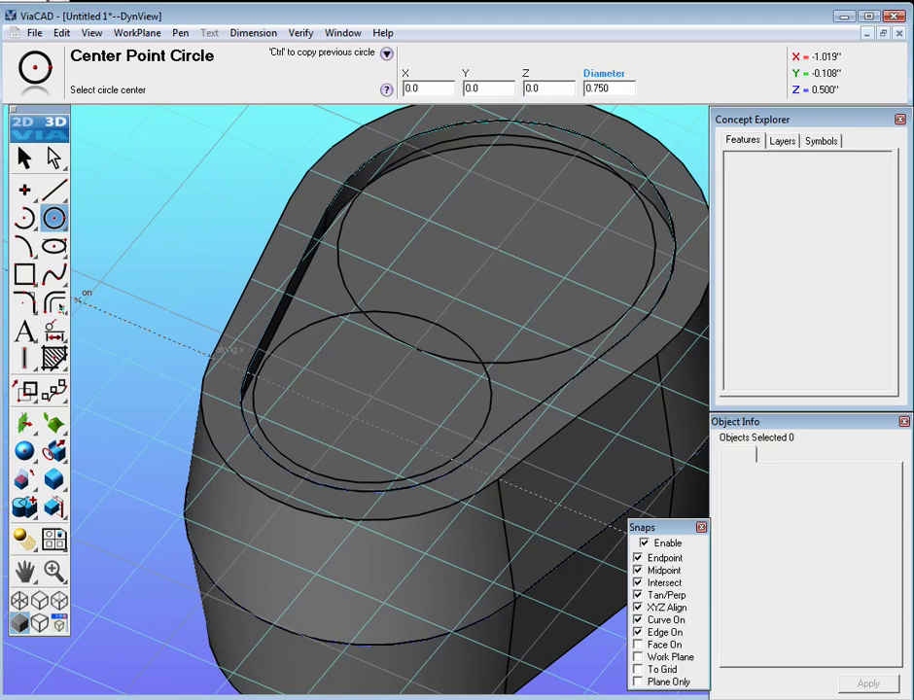
{"action": "left_click", "coordinate": [55, 303]}
{"action": "left_click", "coordinate": [85, 305]}
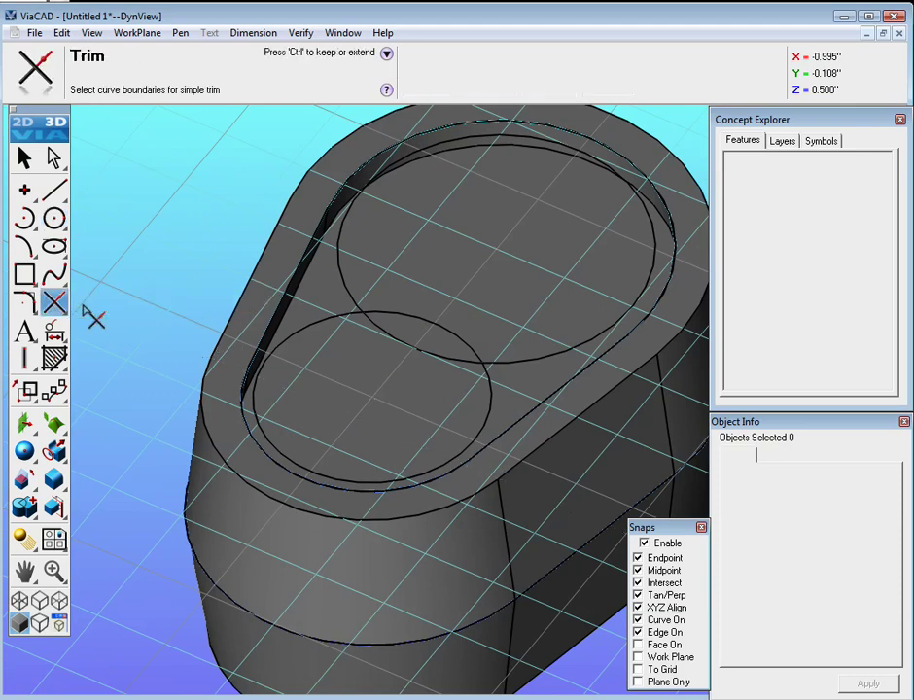
{"action": "left_click", "coordinate": [340, 335]}
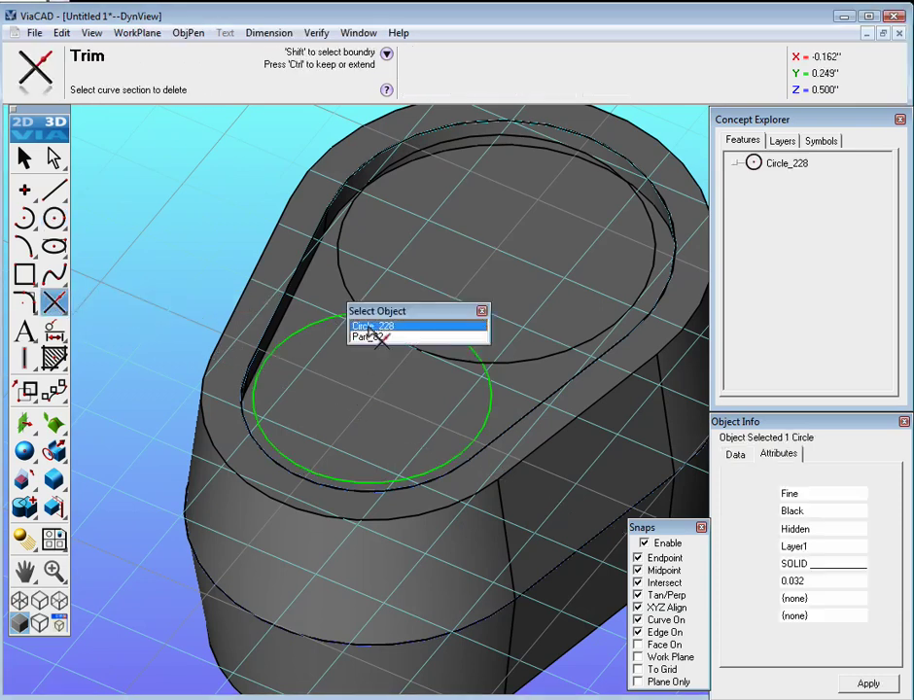
{"action": "left_click", "coordinate": [375, 326]}
{"action": "left_click", "coordinate": [411, 348]}
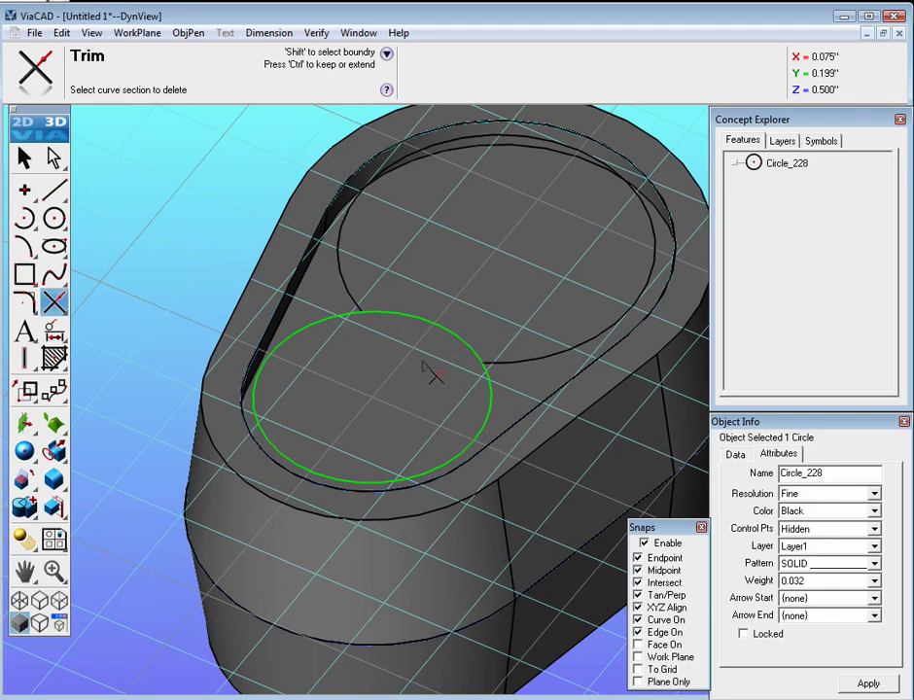
- Deselect the small circle and trim the remaining overlap arc (ARC_263)
{"action": "right_click", "coordinate": [151, 193]}
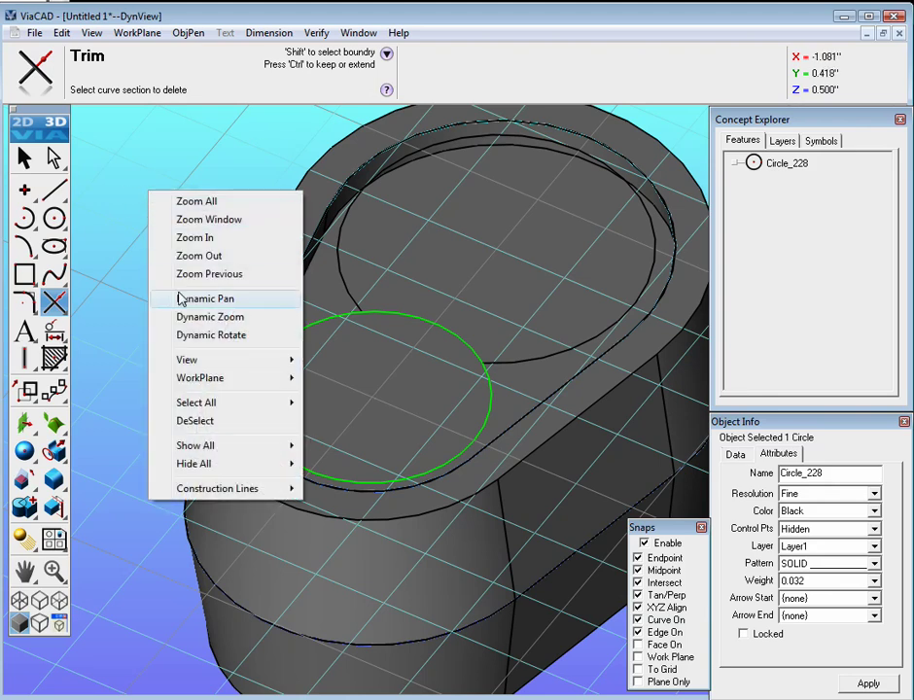
{"action": "left_click", "coordinate": [195, 420]}
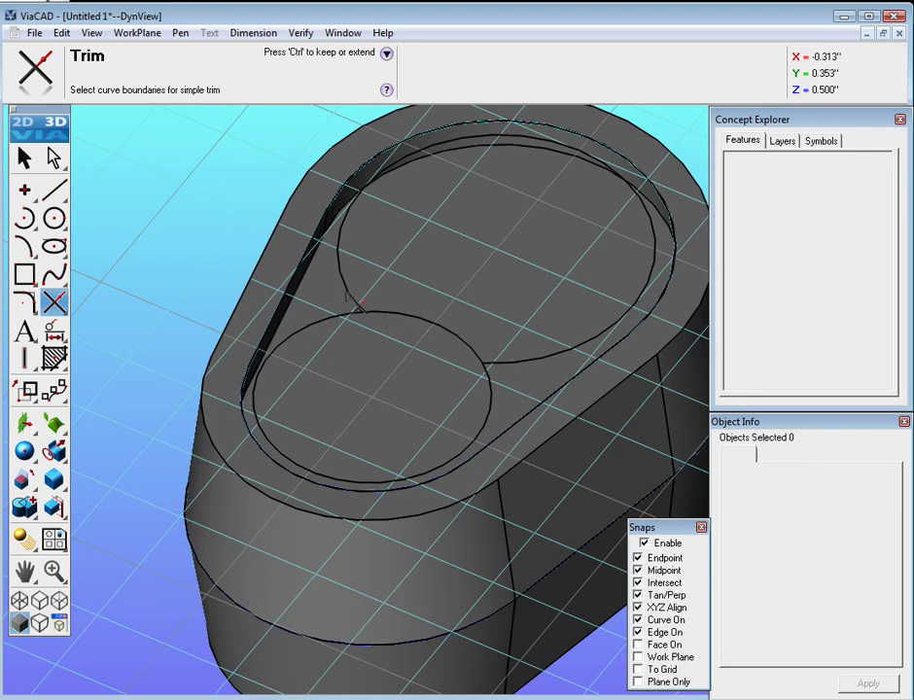
{"action": "left_click", "coordinate": [352, 299]}
{"action": "left_click", "coordinate": [381, 297]}
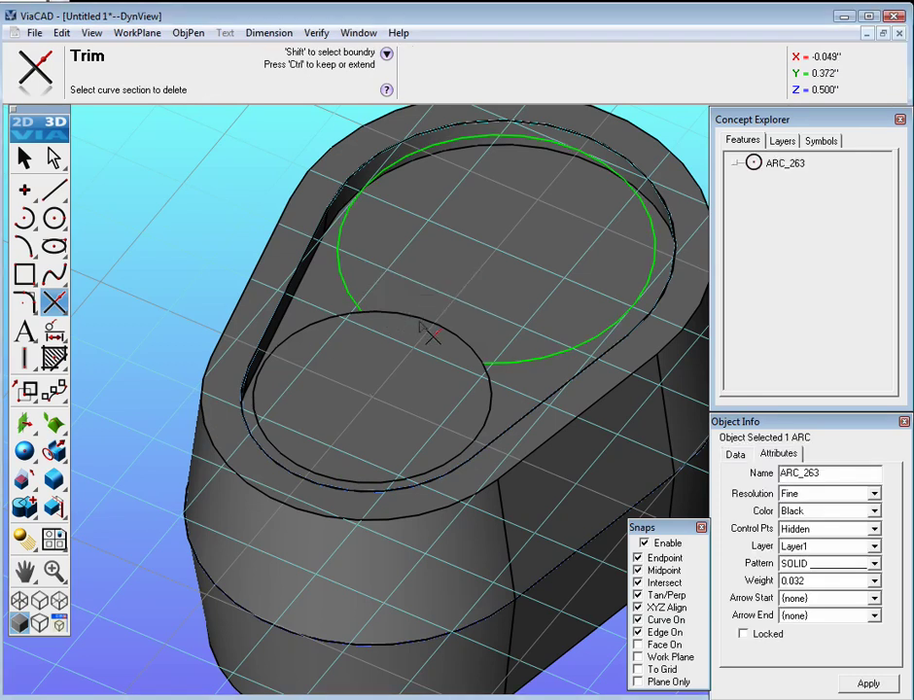
{"action": "left_click", "coordinate": [426, 342]}
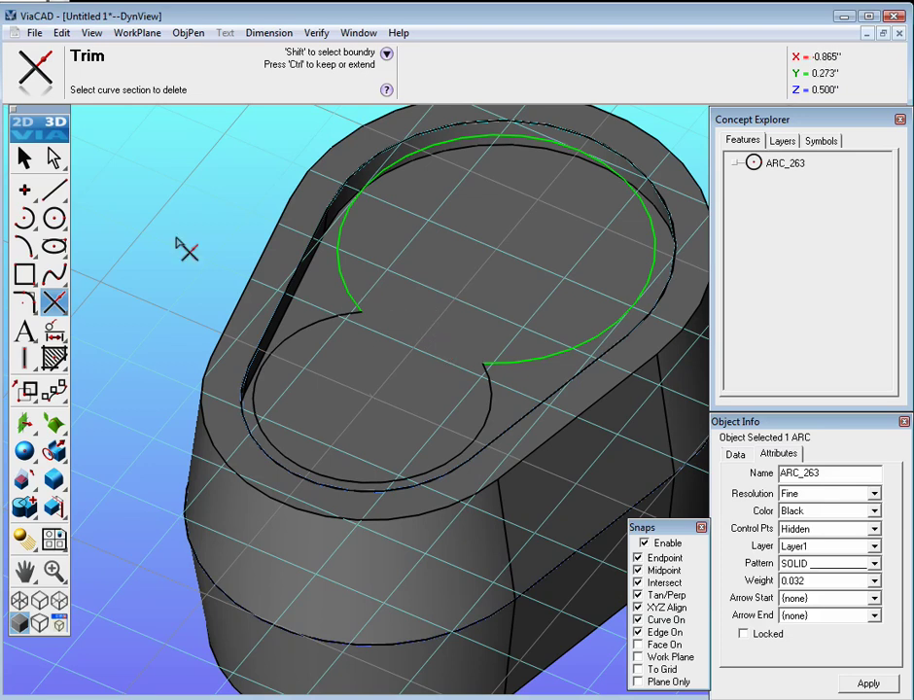
{"action": "left_click", "coordinate": [25, 158]}
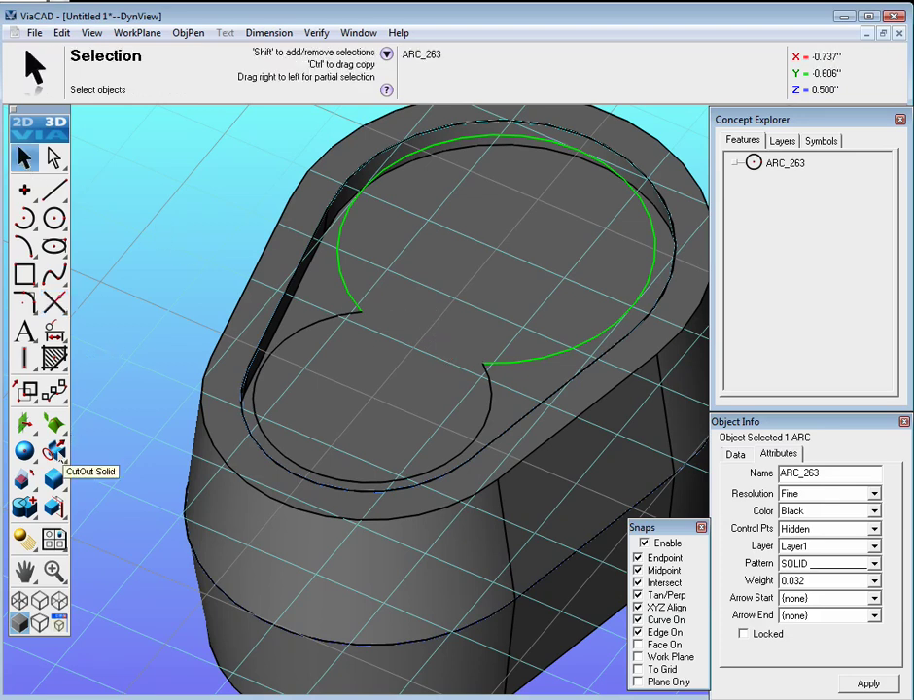
- Cut the two-lobed outline into the head solid as a 0.6-deep pocket with 0 draft angle
{"action": "left_click", "coordinate": [55, 450]}
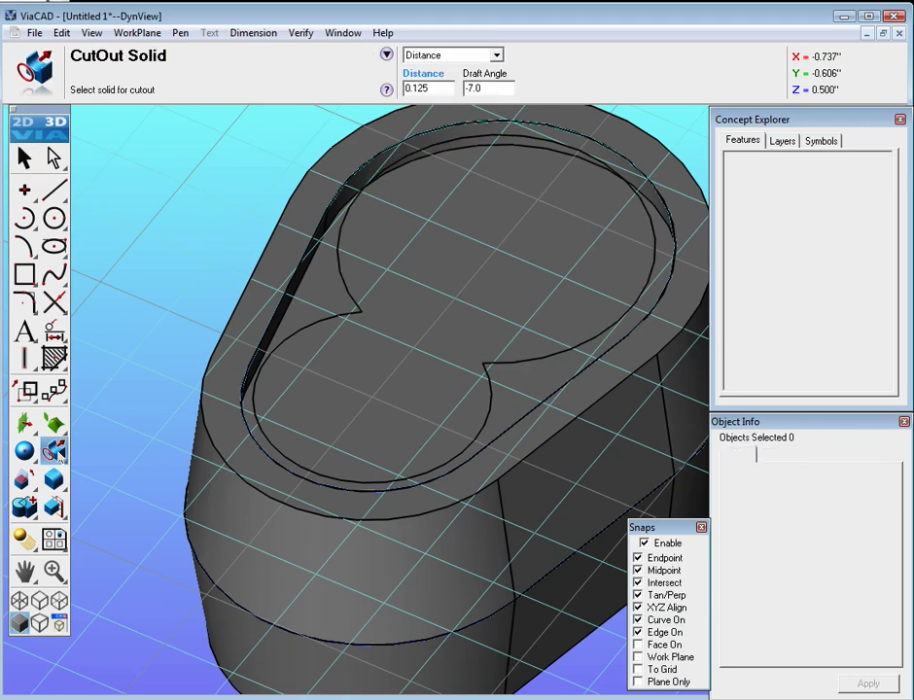
{"action": "left_click", "coordinate": [428, 87]}
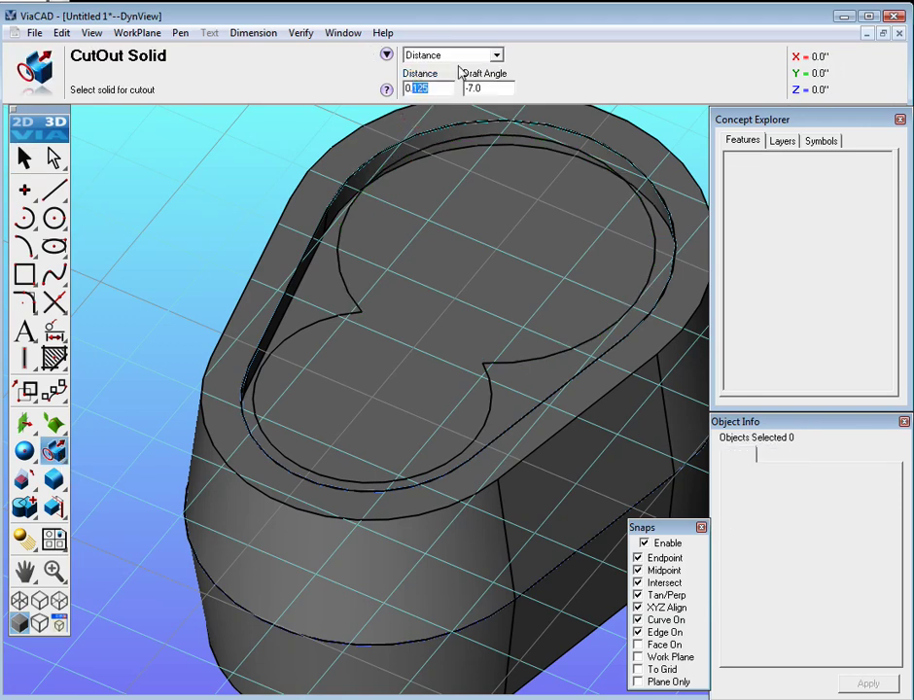
{"action": "type", "text": "6"}
{"action": "double_click", "coordinate": [468, 88]}
{"action": "left_click", "coordinate": [438, 292]}
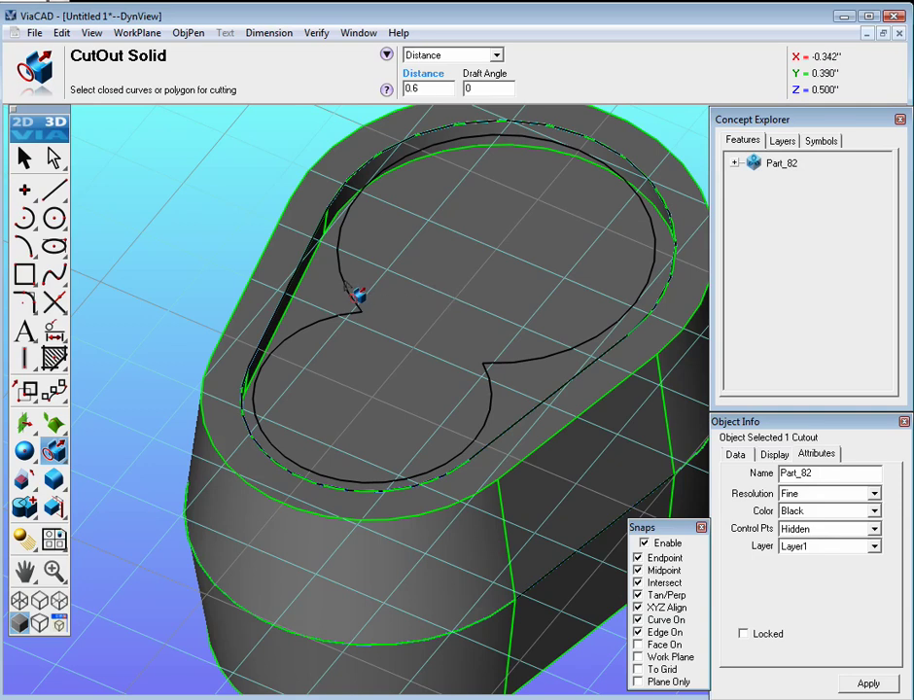
{"action": "left_click", "coordinate": [352, 293]}
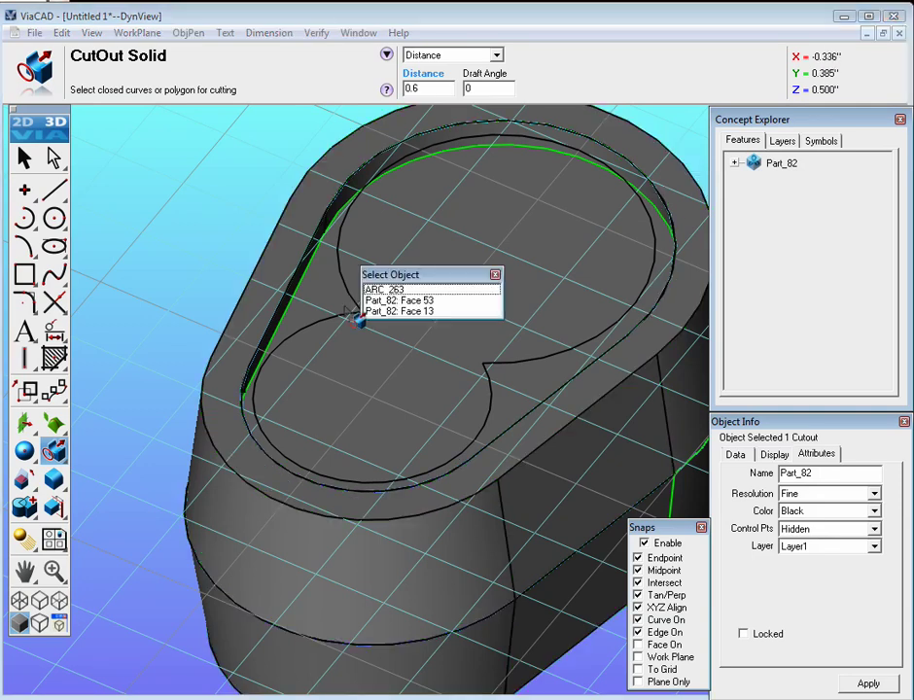
{"action": "left_click", "coordinate": [354, 288]}
{"action": "left_click", "coordinate": [356, 317]}
{"action": "left_click", "coordinate": [370, 320]}
{"action": "left_click", "coordinate": [397, 305]}
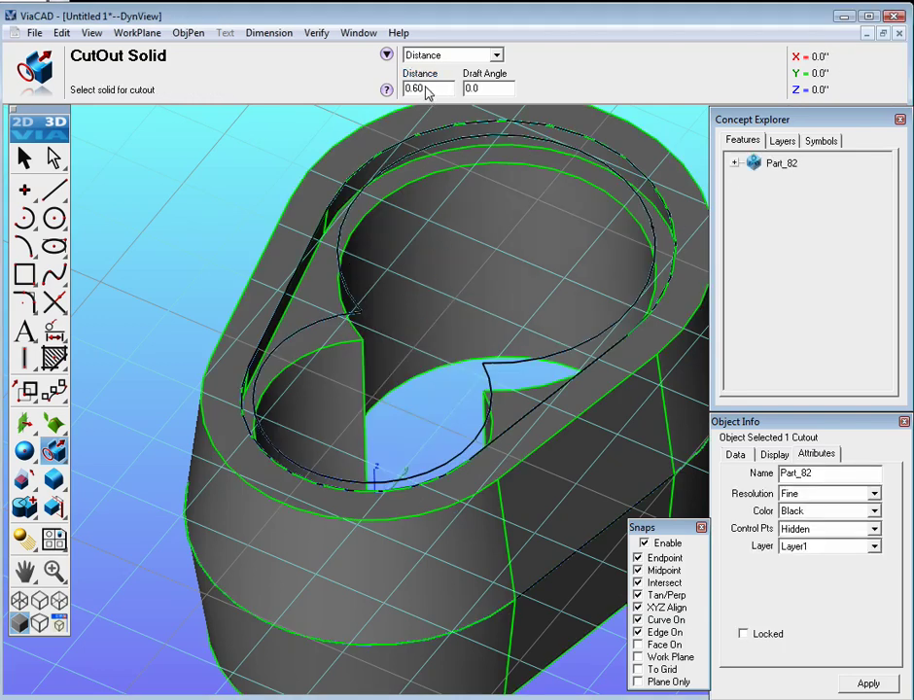
{"action": "key", "text": "Return"}
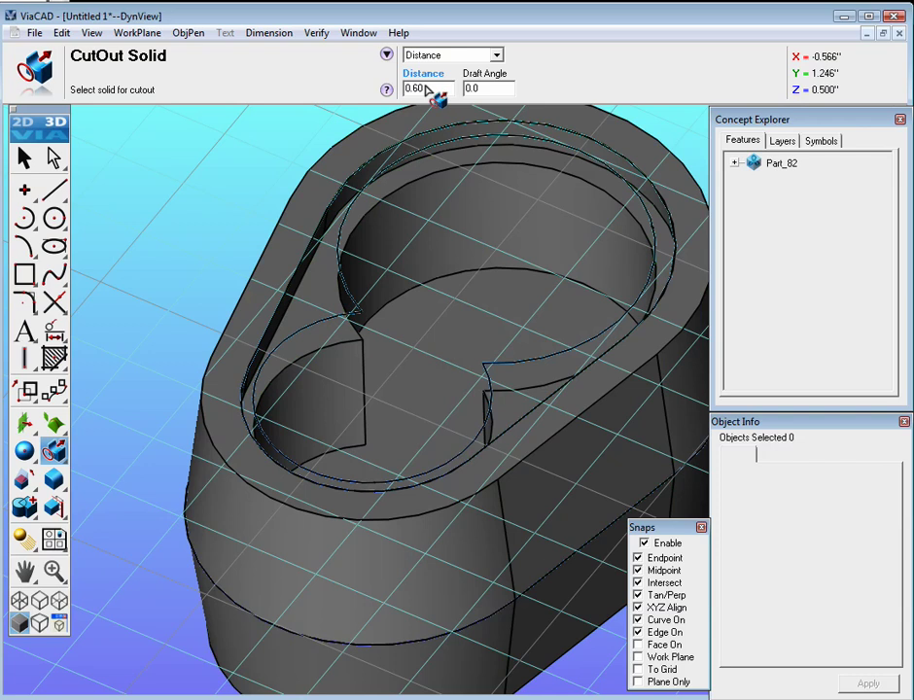
{"action": "left_click", "coordinate": [25, 159]}
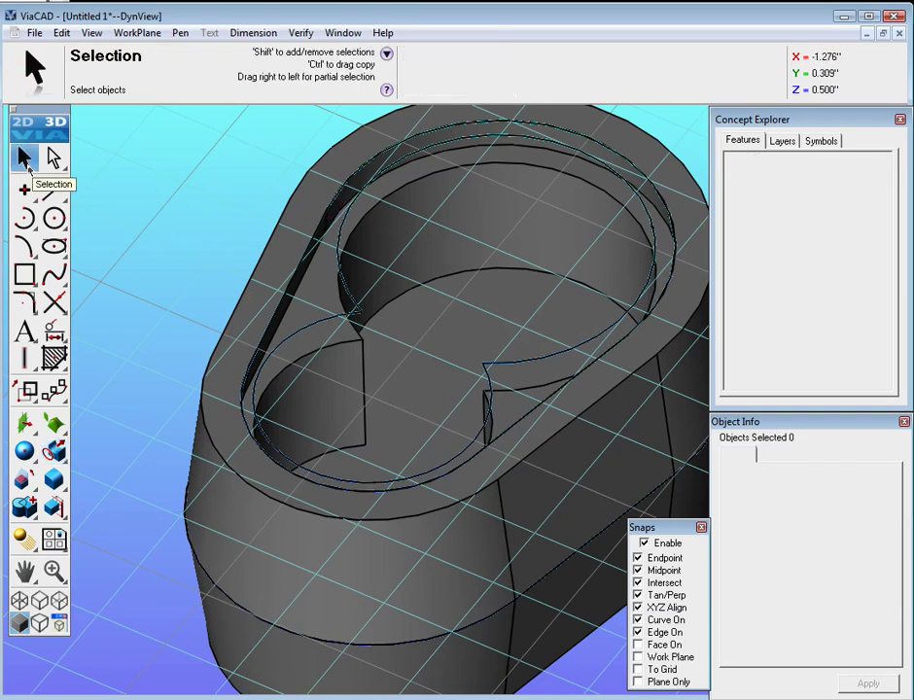
- Orbit to the flat underside and start a Simple Hole with 0.375 diameter
{"action": "middle_click_drag", "start_coordinate": [161, 193], "coordinate": [203, 266]}
{"action": "scroll", "coordinate": [238, 267], "scroll_direction": "up", "scroll_amount": 3}
{"action": "scroll", "coordinate": [316, 255], "scroll_direction": "down", "scroll_amount": 5}
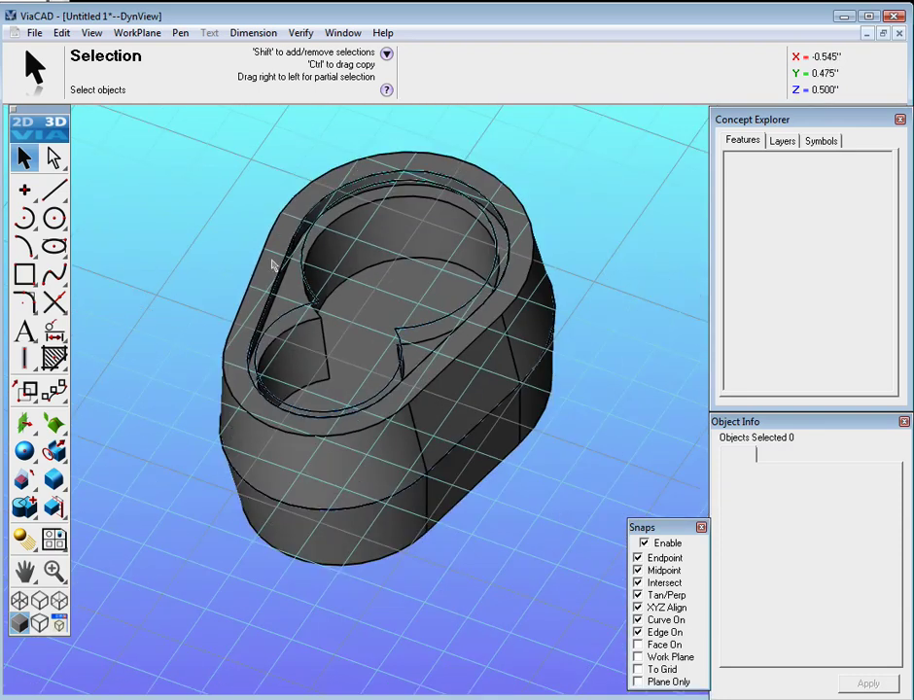
{"action": "middle_click_drag", "start_coordinate": [316, 255], "coordinate": [461, 241]}
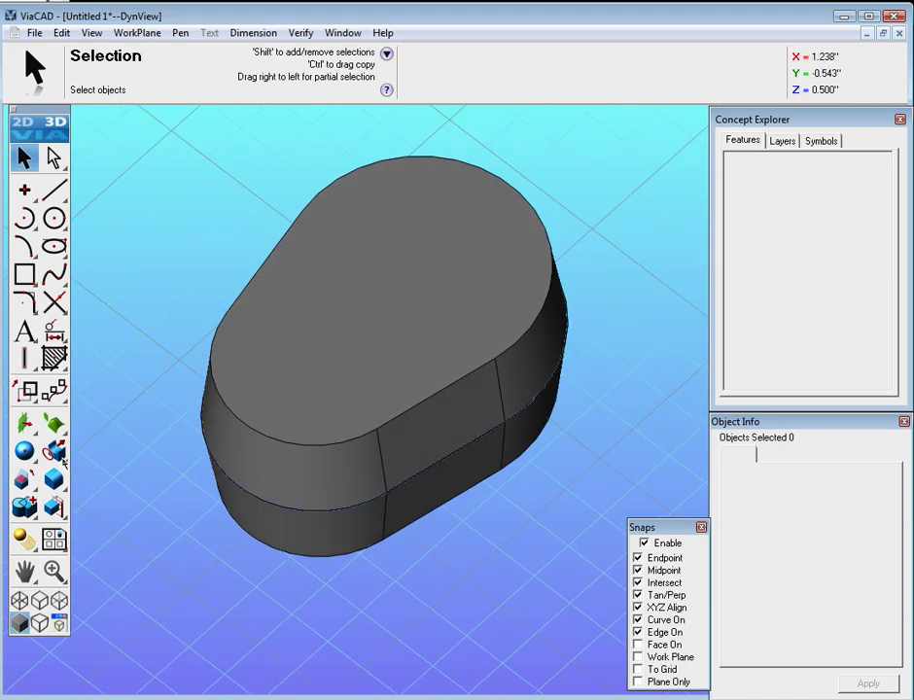
{"action": "left_click", "coordinate": [65, 490]}
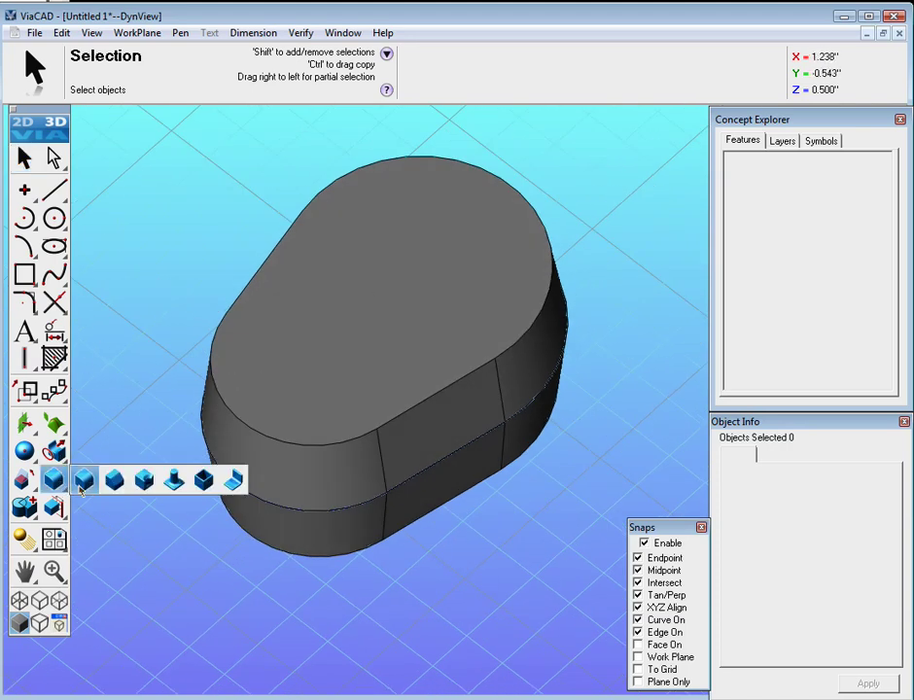
{"action": "left_click", "coordinate": [144, 478]}
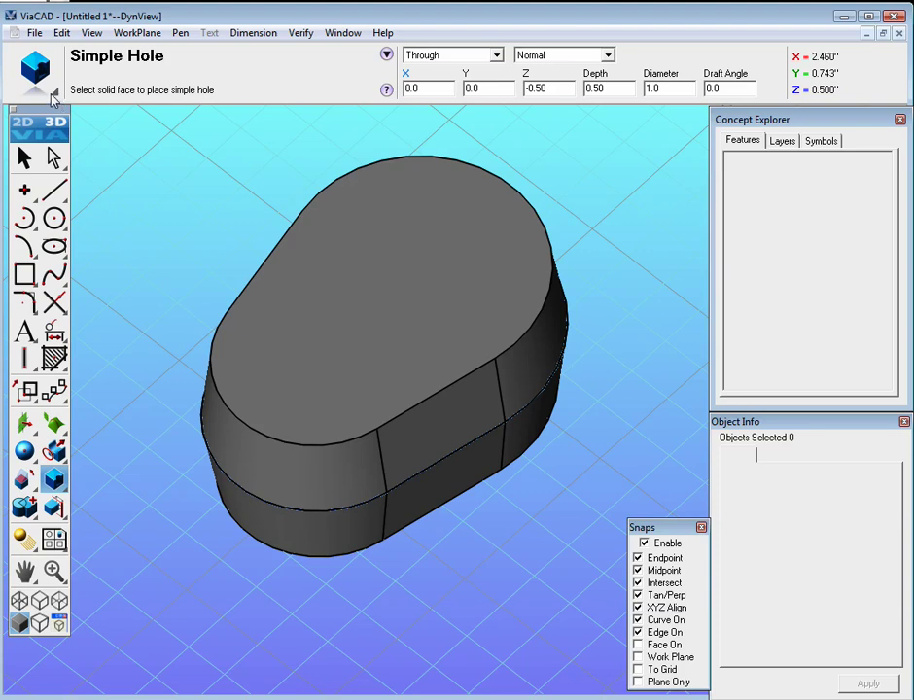
{"action": "left_click", "coordinate": [56, 93]}
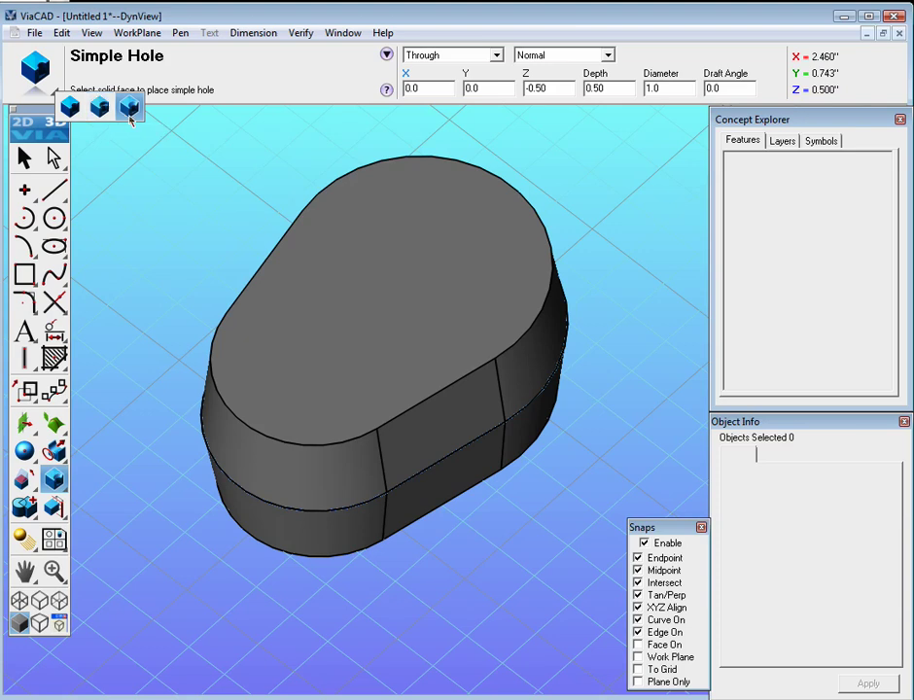
{"action": "left_click", "coordinate": [71, 108]}
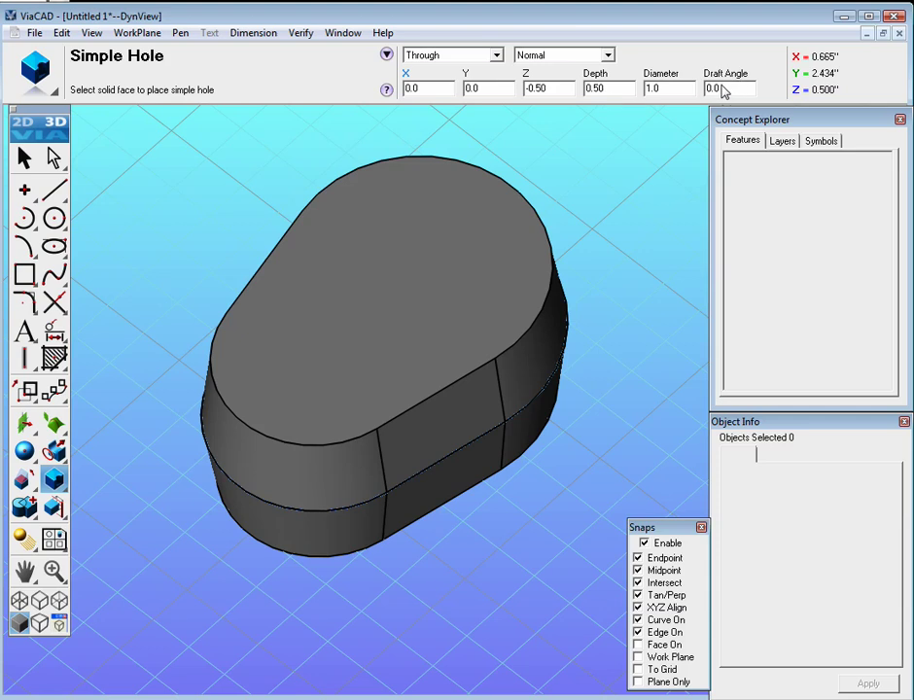
{"action": "left_click", "coordinate": [668, 90]}
- Place the two holes on the flat face at each lobe centre, Y 0.75 and the origin
{"action": "left_click", "coordinate": [439, 255]}
{"action": "left_click", "coordinate": [467, 258]}
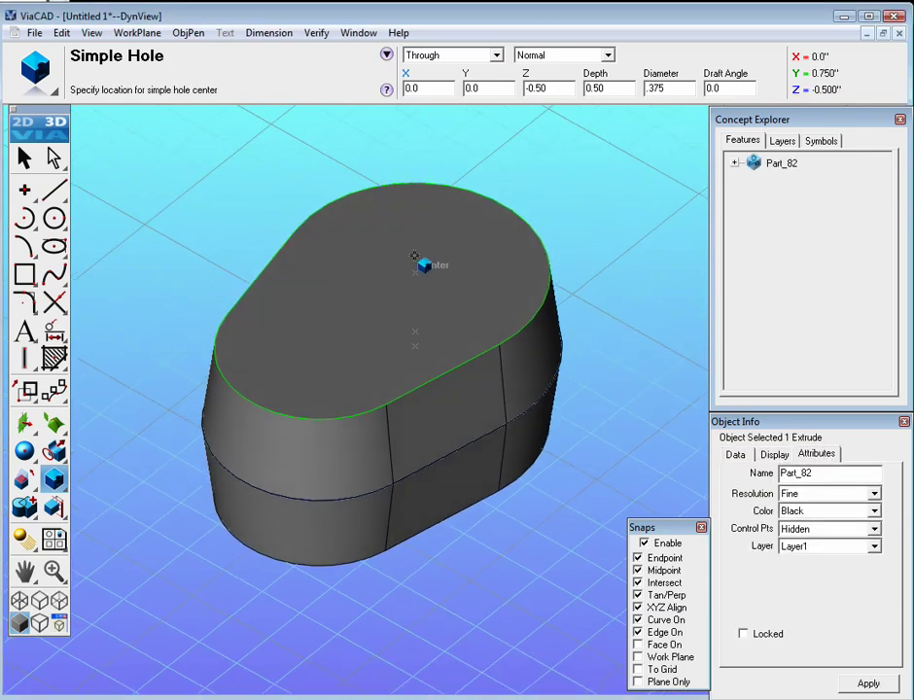
{"action": "left_click", "coordinate": [417, 275]}
{"action": "left_click", "coordinate": [324, 366]}
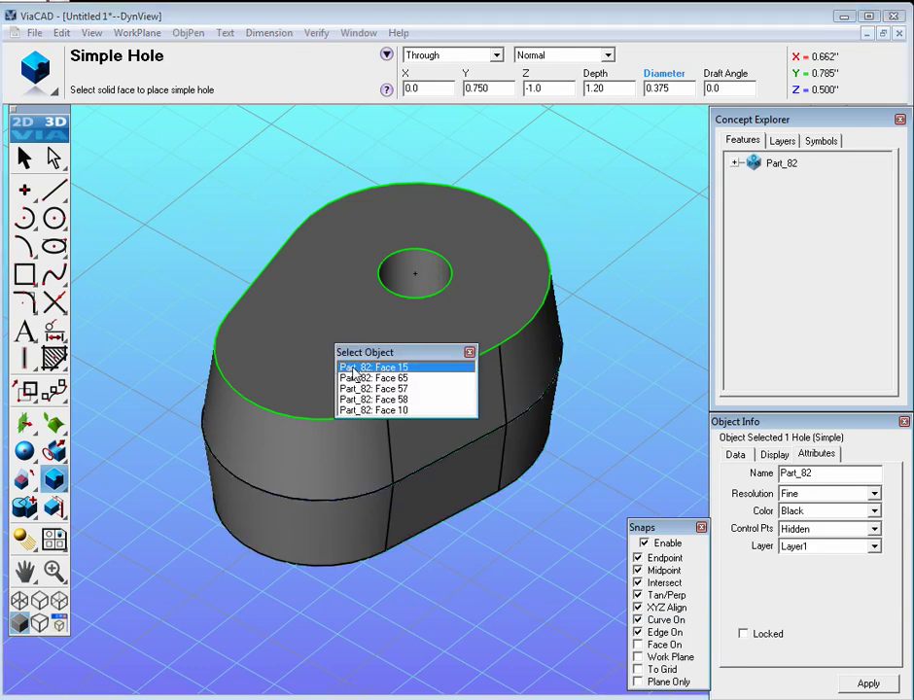
{"action": "left_click", "coordinate": [352, 367]}
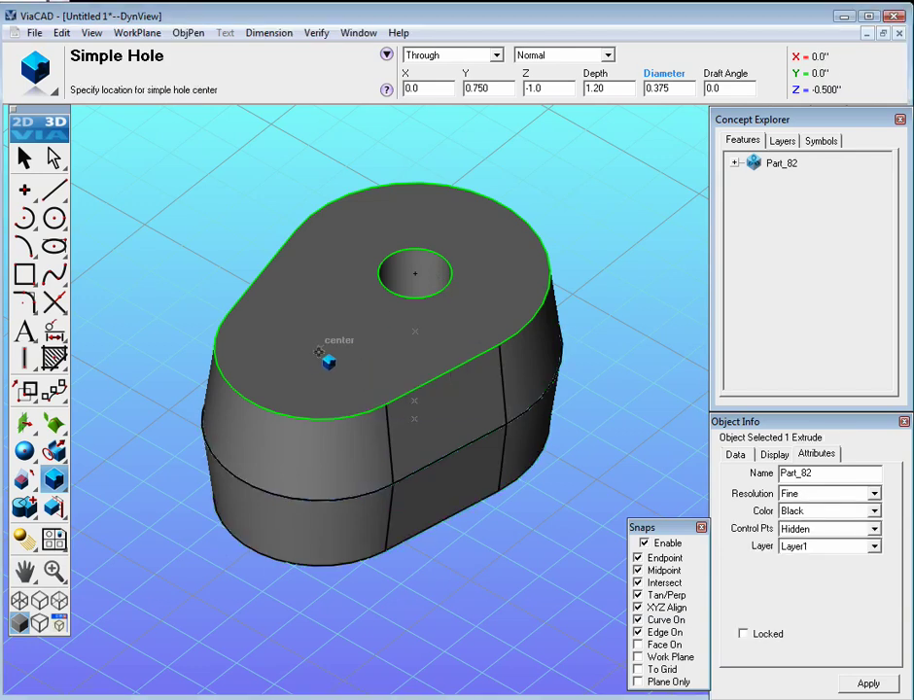
{"action": "left_click", "coordinate": [318, 350]}
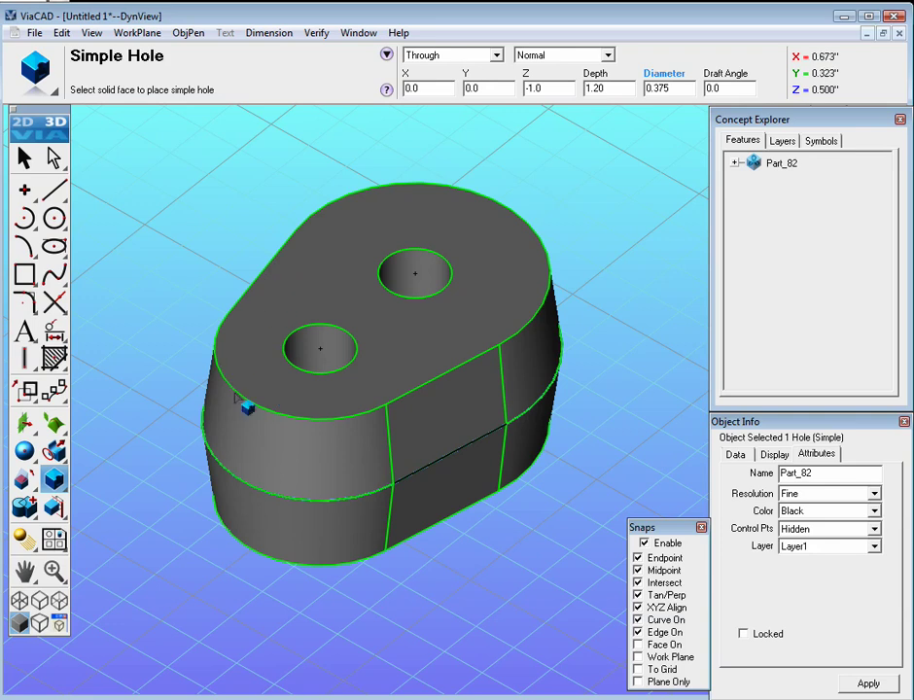
{"action": "middle_click_drag", "start_coordinate": [406, 230], "coordinate": [542, 339]}
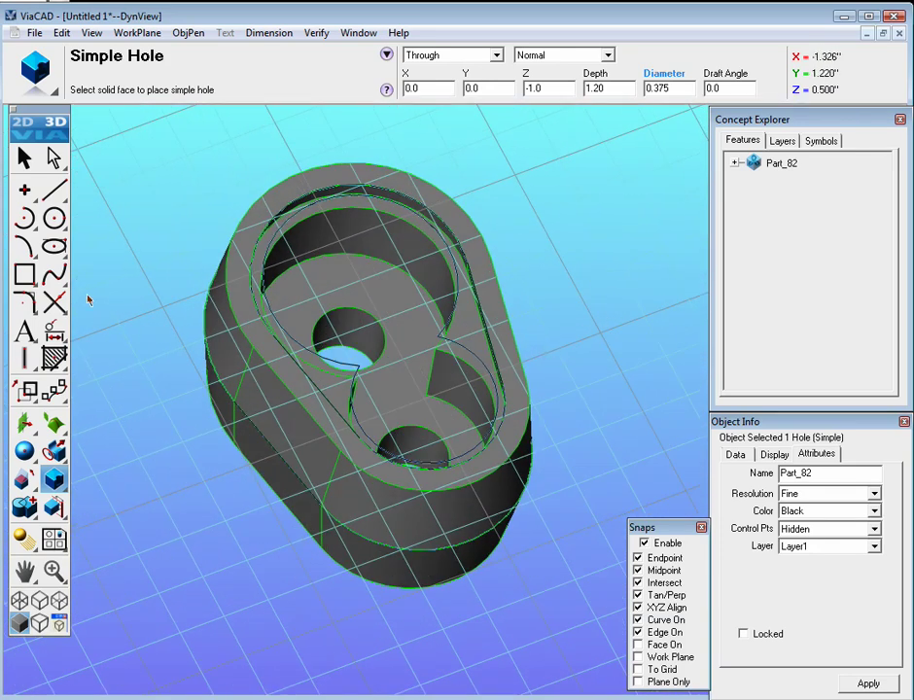
- Change Cutout_269's depth in Part_82's history to 0.75 and apply it
{"action": "key", "text": "Escape"}
{"action": "middle_click_drag", "start_coordinate": [357, 301], "coordinate": [386, 357]}
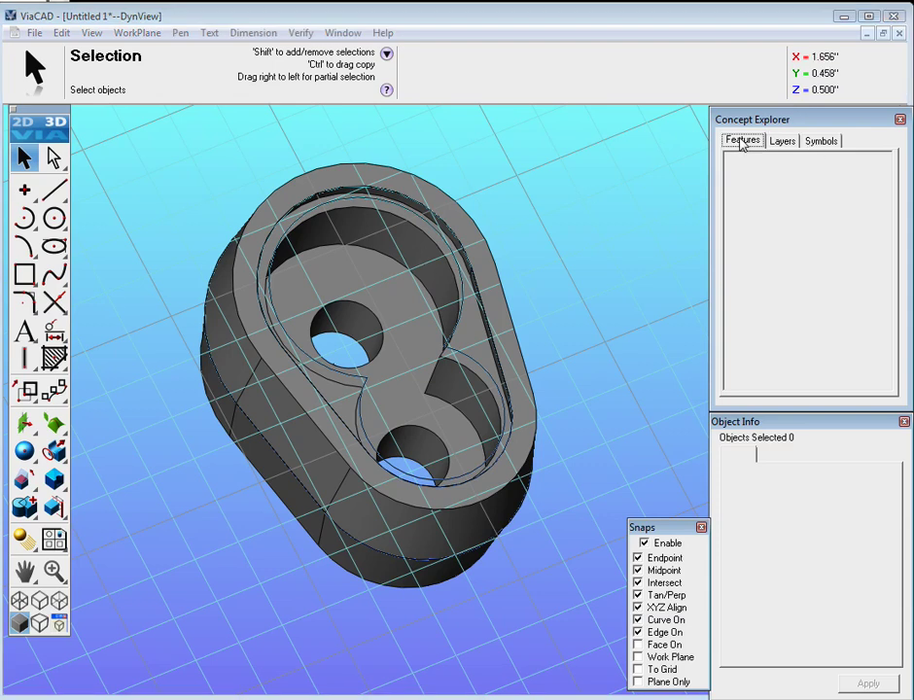
{"action": "left_click", "coordinate": [410, 257]}
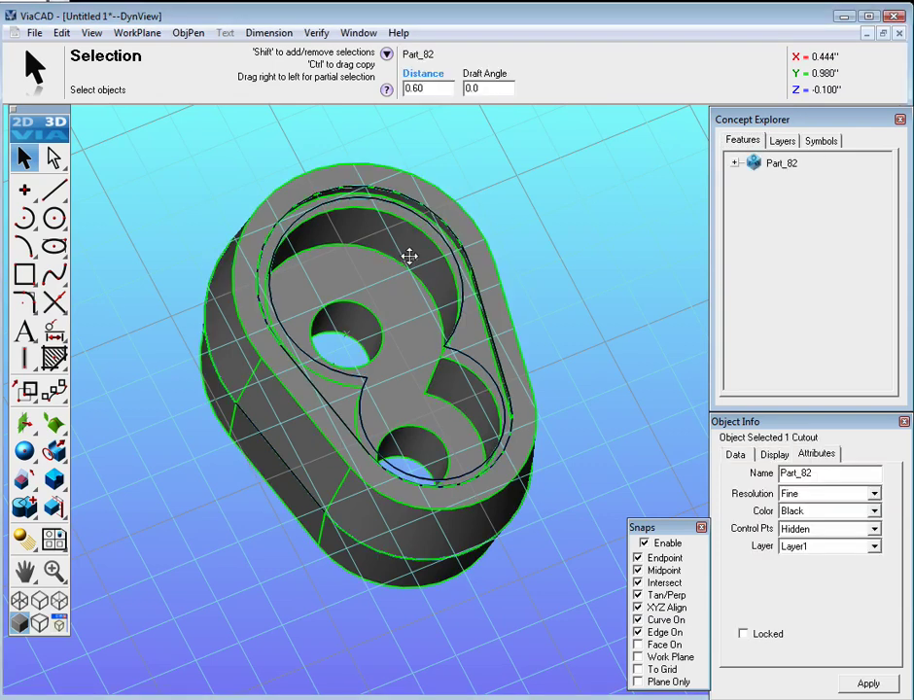
{"action": "left_click", "coordinate": [736, 163]}
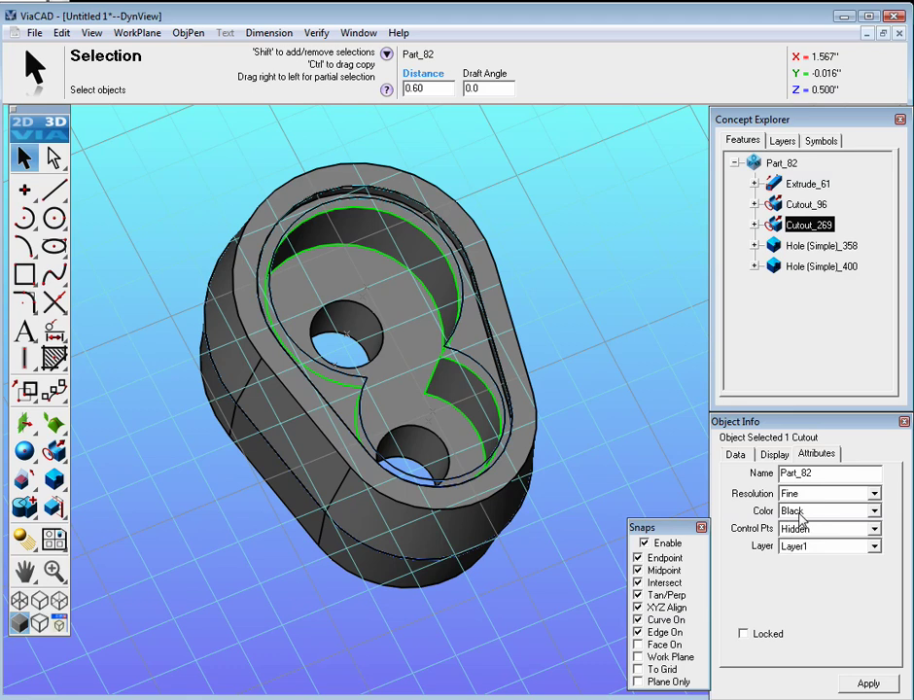
{"action": "left_click", "coordinate": [737, 456]}
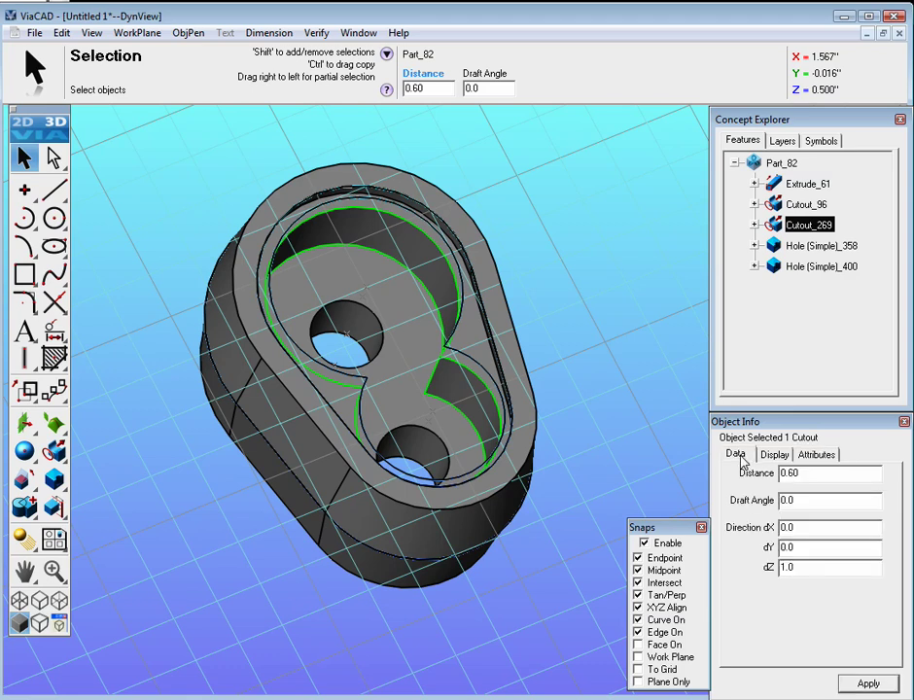
{"action": "left_click", "coordinate": [790, 474]}
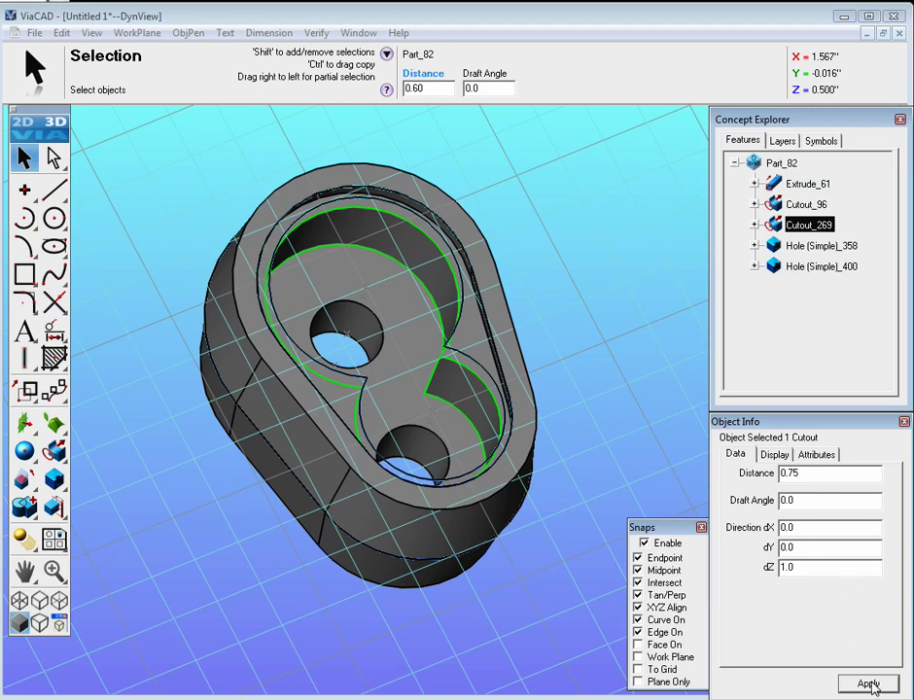
{"action": "left_click", "coordinate": [869, 684]}
- Return to Selection, clear the selection and orbit to a tilted side view
{"action": "middle_click_drag", "start_coordinate": [382, 353], "coordinate": [347, 347]}
{"action": "left_click", "coordinate": [23, 159]}
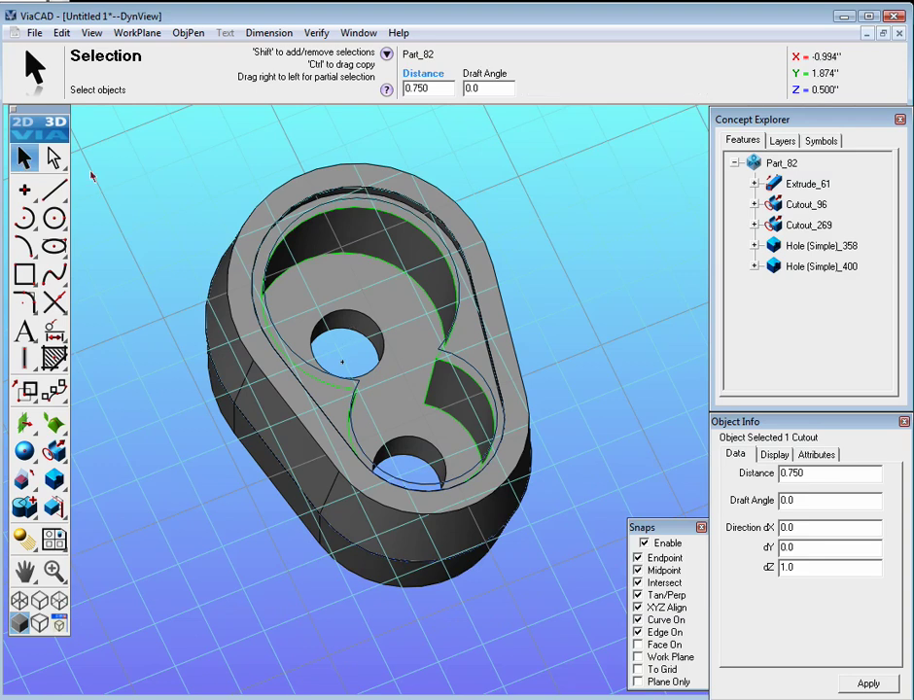
{"action": "left_click", "coordinate": [129, 169]}
{"action": "middle_click_drag", "start_coordinate": [129, 170], "coordinate": [342, 400]}
{"action": "scroll", "coordinate": [339, 362], "scroll_direction": "up", "scroll_amount": 2}
{"action": "scroll", "coordinate": [339, 362], "scroll_direction": "down", "scroll_amount": 5}
- Set the work plane to Front and offset it by a distance of 4
{"action": "scroll", "coordinate": [331, 408], "scroll_direction": "up", "scroll_amount": 2}
{"action": "scroll", "coordinate": [322, 418], "scroll_direction": "down", "scroll_amount": 4}
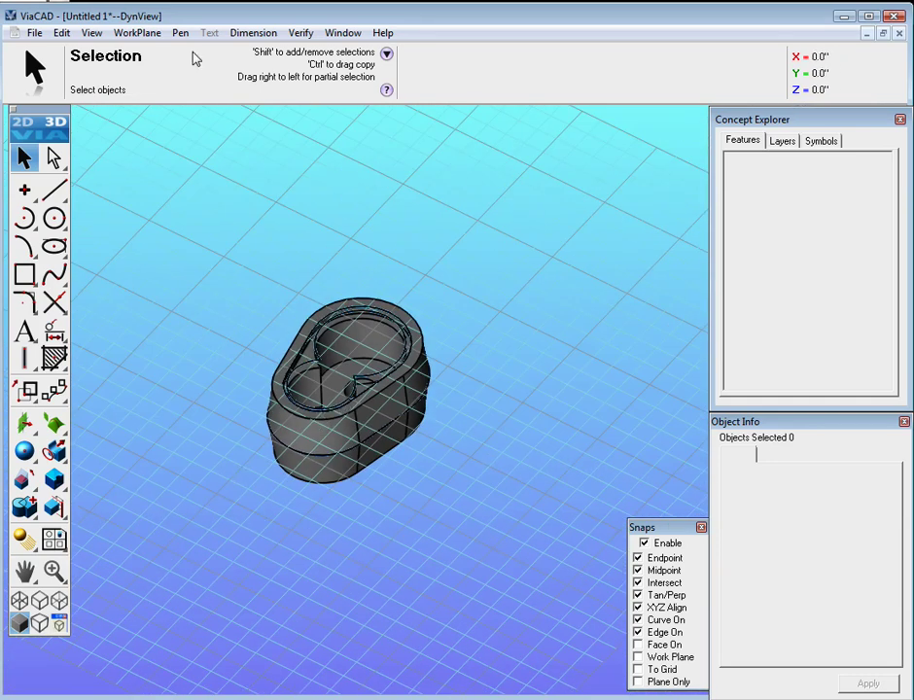
{"action": "left_click", "coordinate": [138, 34]}
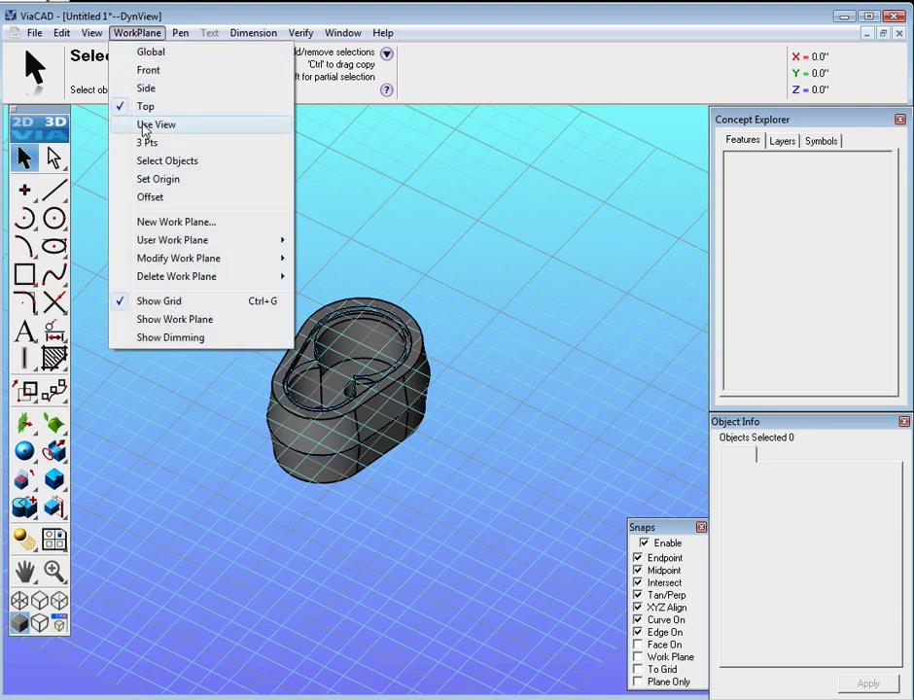
{"action": "left_click", "coordinate": [150, 74]}
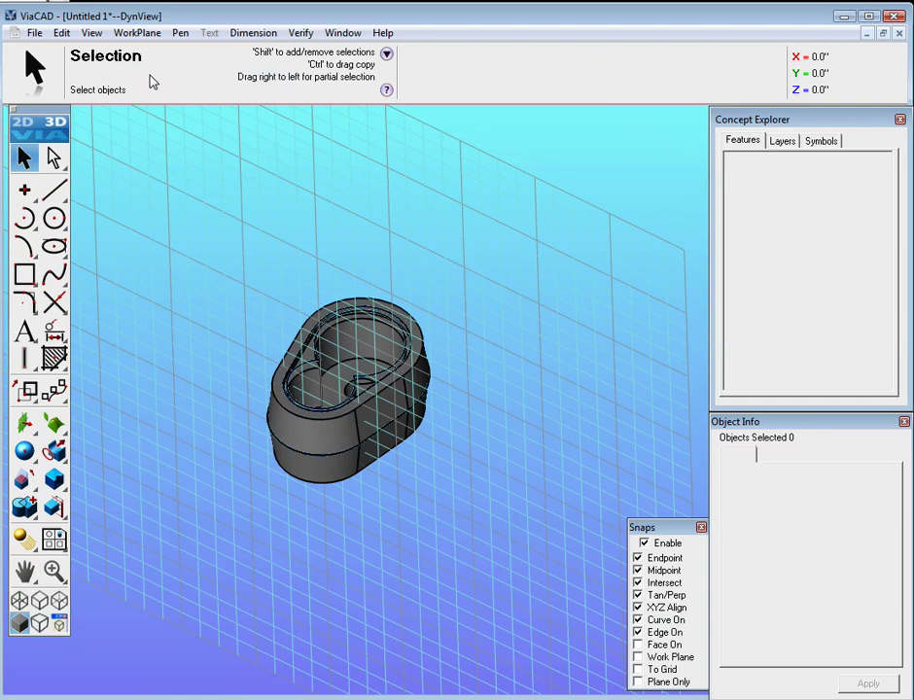
{"action": "left_click", "coordinate": [136, 33]}
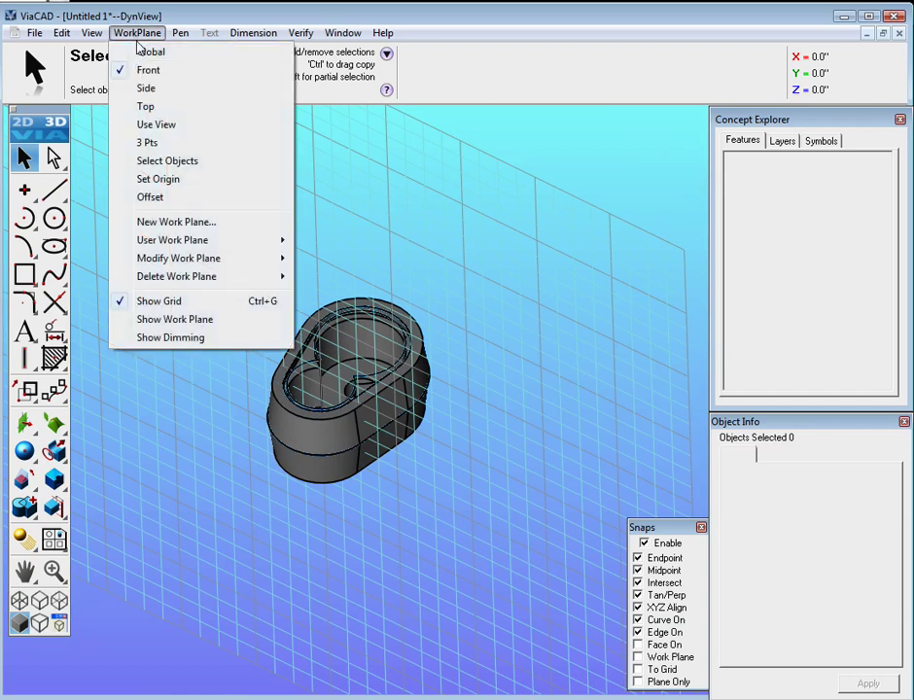
{"action": "left_click", "coordinate": [150, 197]}
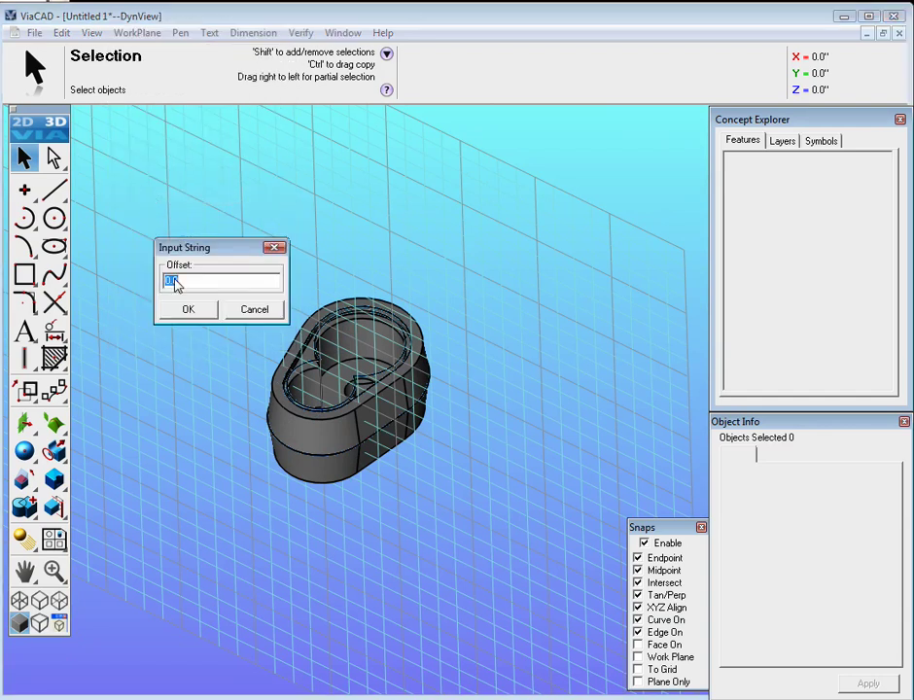
{"action": "type", "text": "4"}
{"action": "key", "text": "Return"}
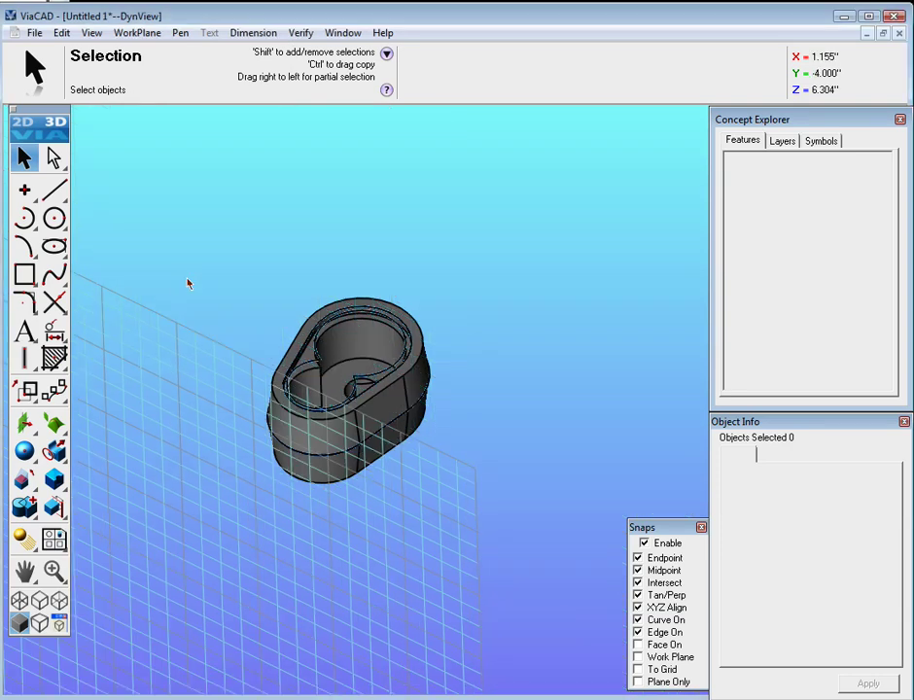
- Show the work plane and orbit to a side-on view of the part
{"action": "middle_click_drag", "start_coordinate": [187, 282], "coordinate": [239, 294]}
{"action": "left_click", "coordinate": [140, 36]}
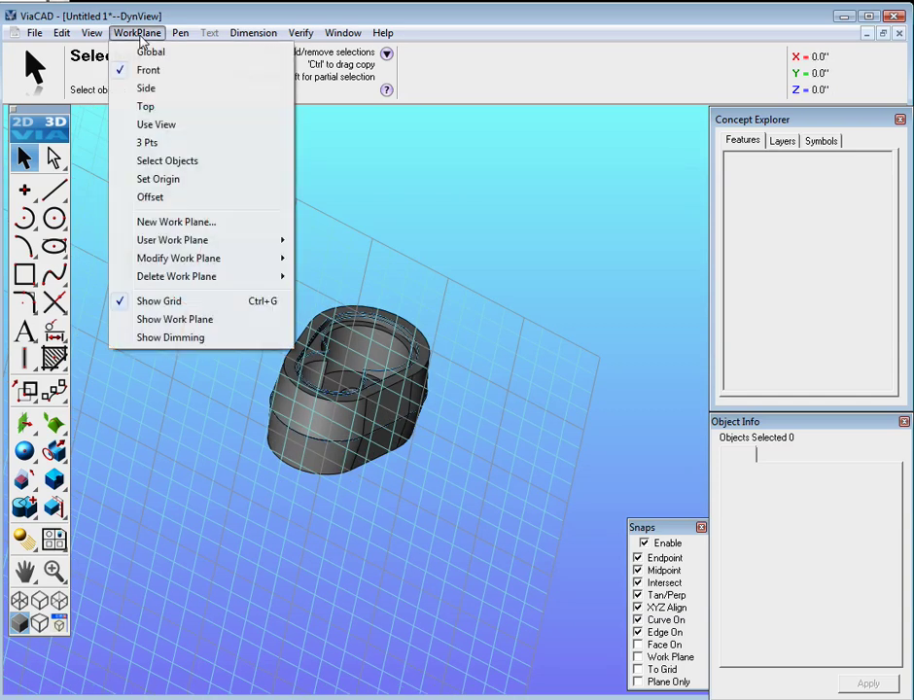
{"action": "left_click", "coordinate": [151, 321]}
{"action": "scroll", "coordinate": [251, 402], "scroll_direction": "up", "scroll_amount": 2}
{"action": "middle_click_drag", "start_coordinate": [251, 402], "coordinate": [351, 375]}
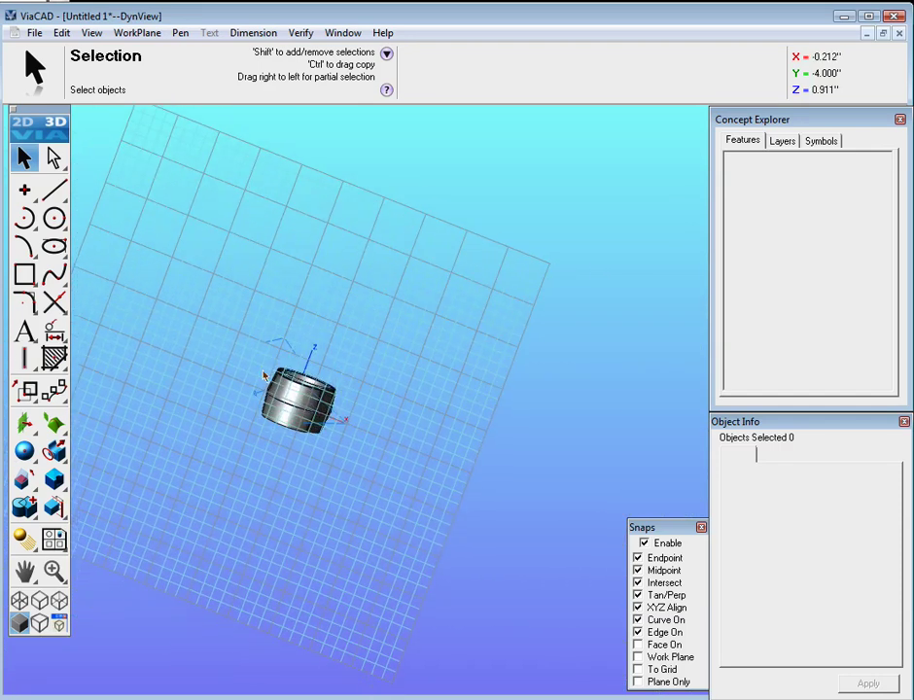
{"action": "scroll", "coordinate": [230, 364], "scroll_direction": "up", "scroll_amount": 2}
{"action": "scroll", "coordinate": [194, 350], "scroll_direction": "down", "scroll_amount": 4}
{"action": "scroll", "coordinate": [125, 319], "scroll_direction": "up", "scroll_amount": 3}
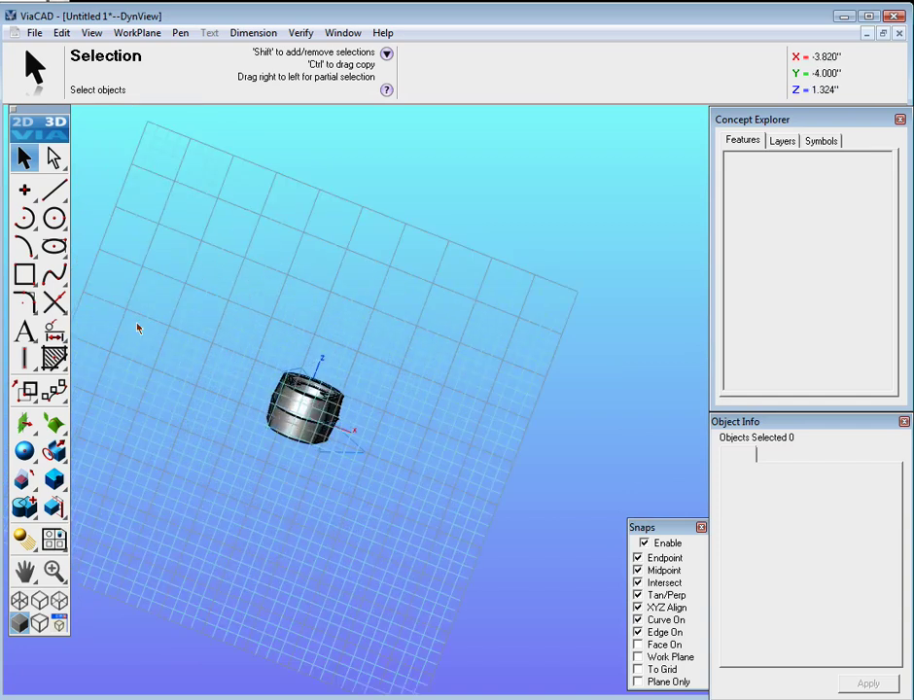
- In Front view, draw a 0.5-diameter centre-point circle on the cylinder at X 0, Y -0.60
{"action": "left_click", "coordinate": [92, 32]}
{"action": "left_click", "coordinate": [107, 91]}
{"action": "scroll", "coordinate": [365, 304], "scroll_direction": "down", "scroll_amount": 2}
{"action": "scroll", "coordinate": [474, 418], "scroll_direction": "up", "scroll_amount": 6}
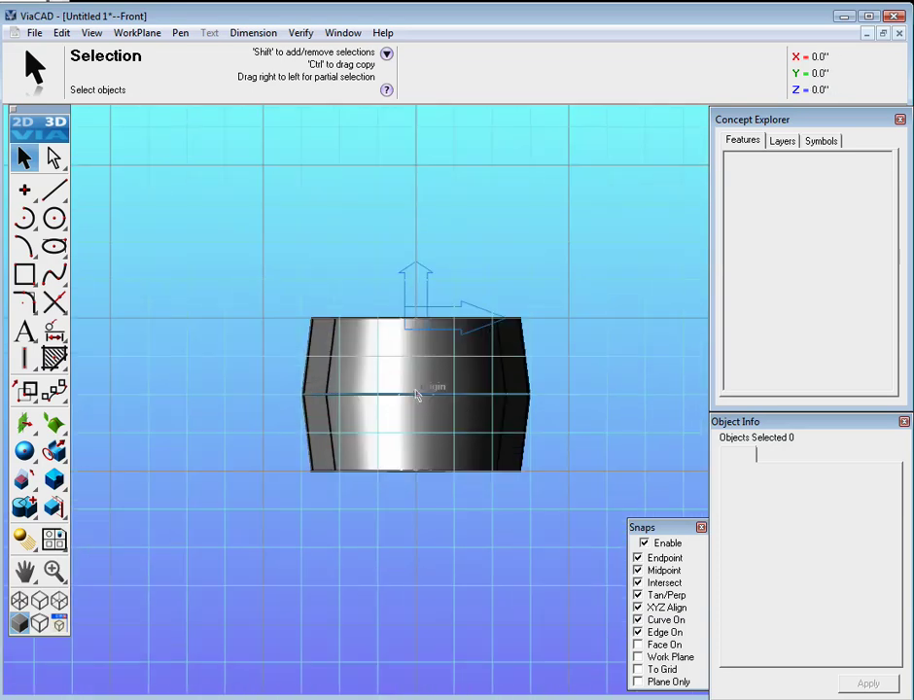
{"action": "left_click", "coordinate": [53, 219]}
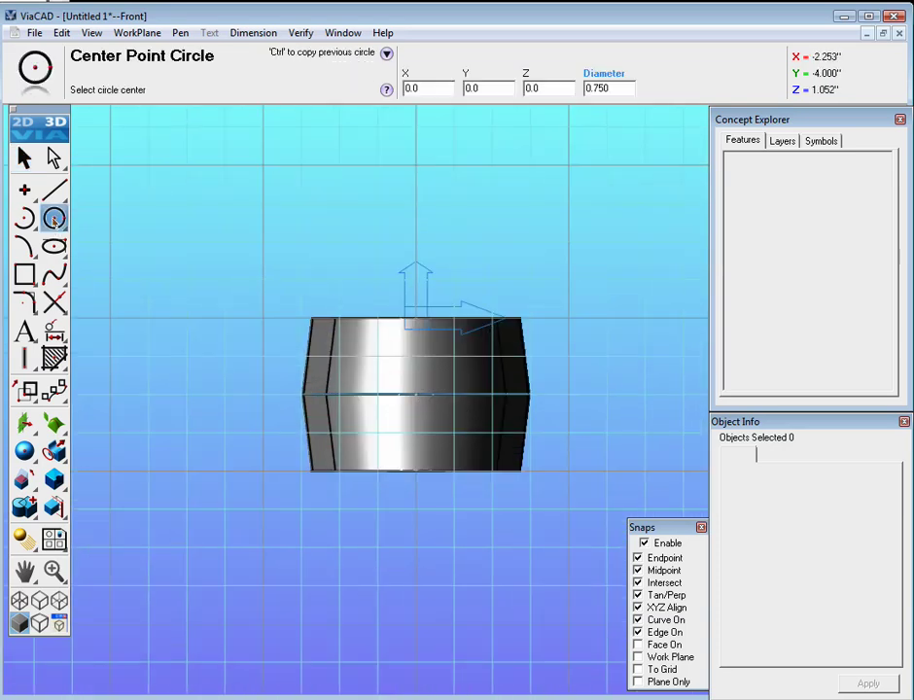
{"action": "left_click", "coordinate": [416, 394]}
{"action": "left_click", "coordinate": [452, 393]}
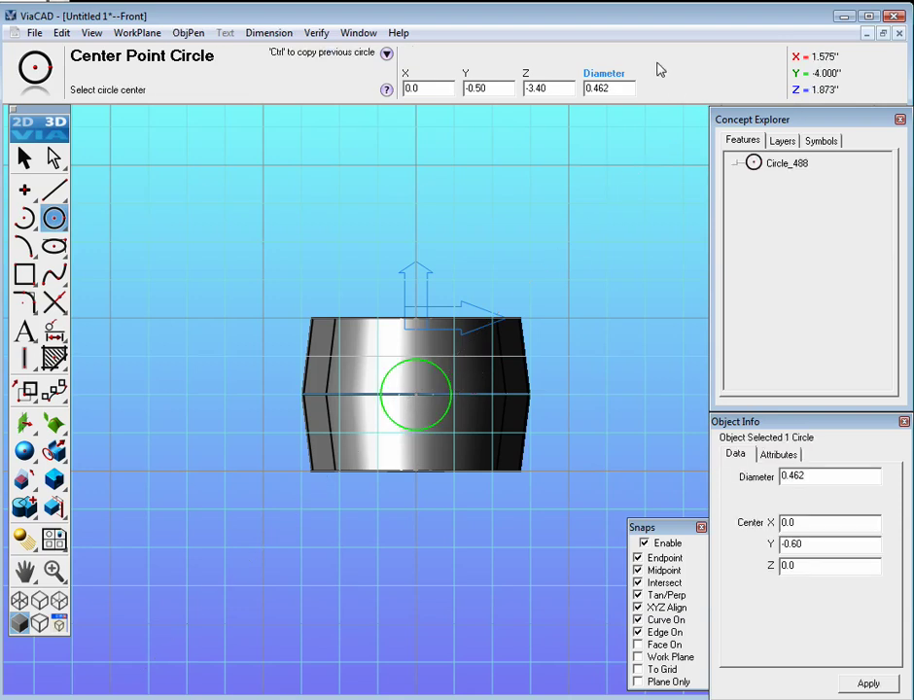
{"action": "left_click", "coordinate": [611, 88]}
{"action": "type", "text": "5"}
{"action": "key", "text": "Return"}
{"action": "middle_click_drag", "start_coordinate": [487, 360], "coordinate": [388, 483]}
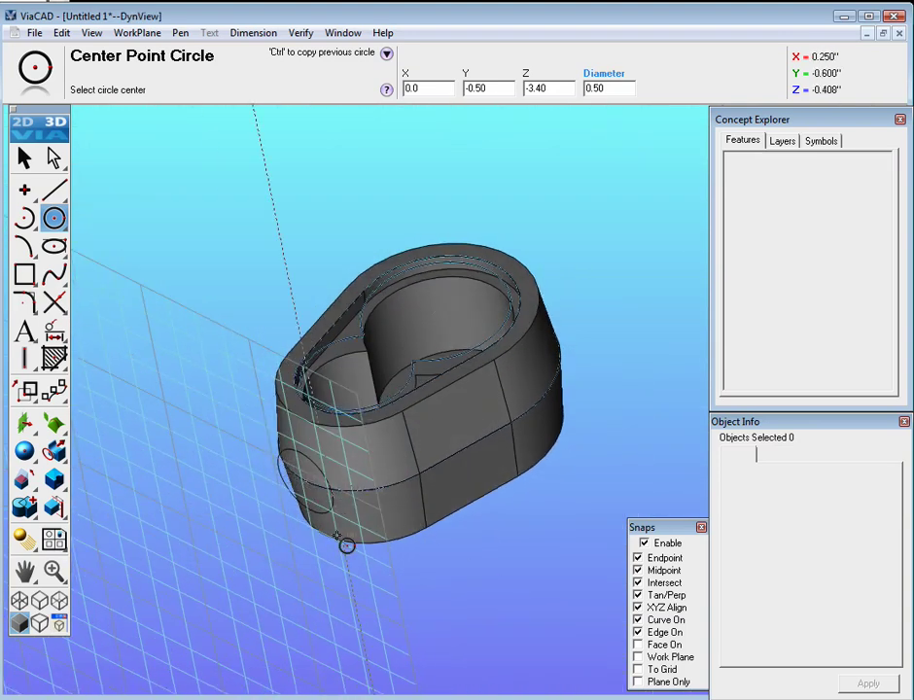
{"action": "middle_click_drag", "start_coordinate": [340, 539], "coordinate": [359, 520]}
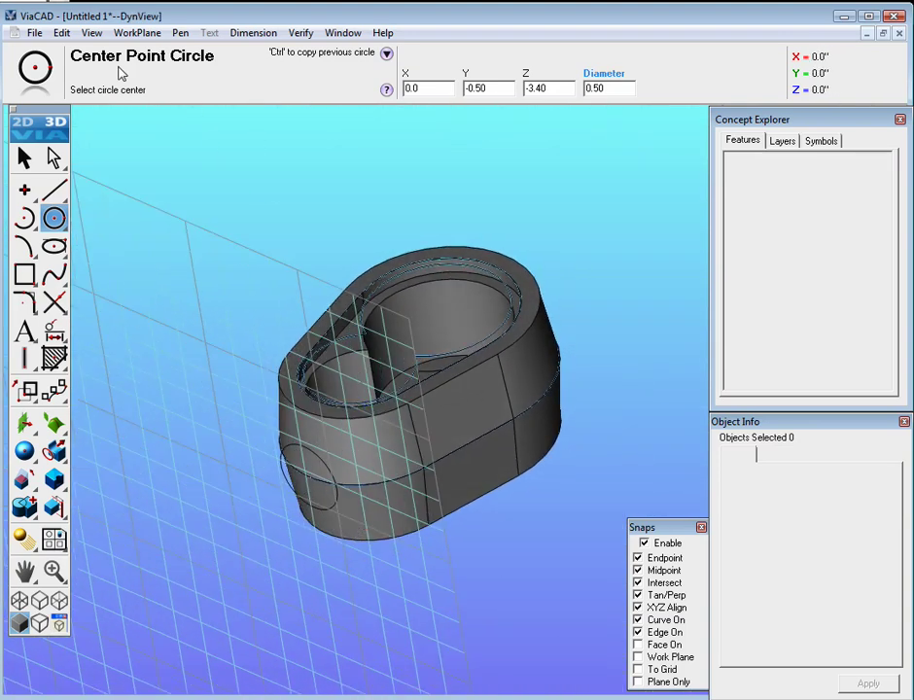
- Undo and then redo the last circle change from the Edit menu
{"action": "left_click", "coordinate": [61, 33]}
{"action": "left_click", "coordinate": [81, 58]}
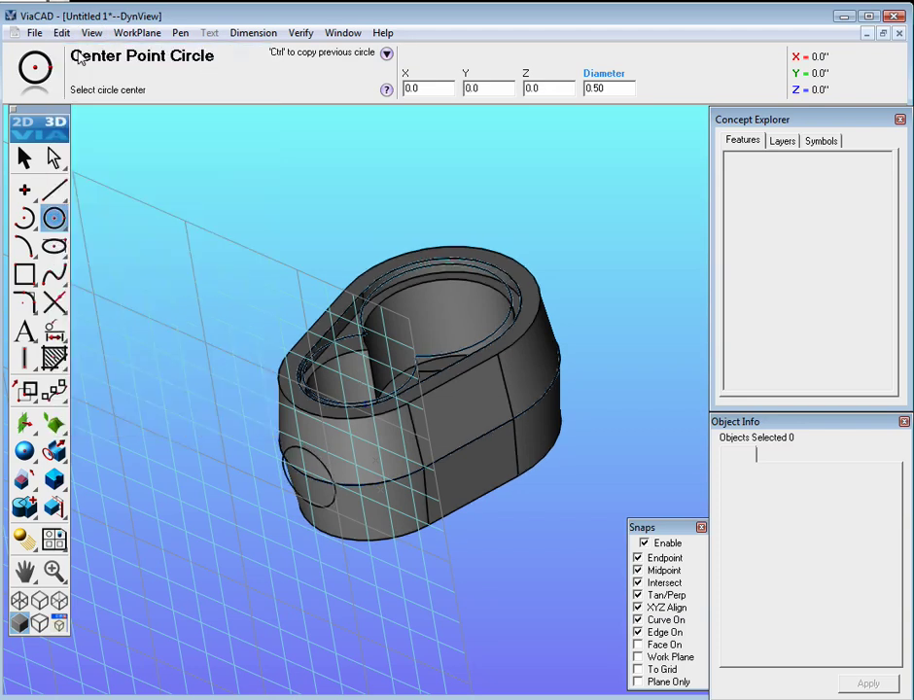
{"action": "left_click", "coordinate": [61, 33]}
{"action": "left_click", "coordinate": [81, 67]}
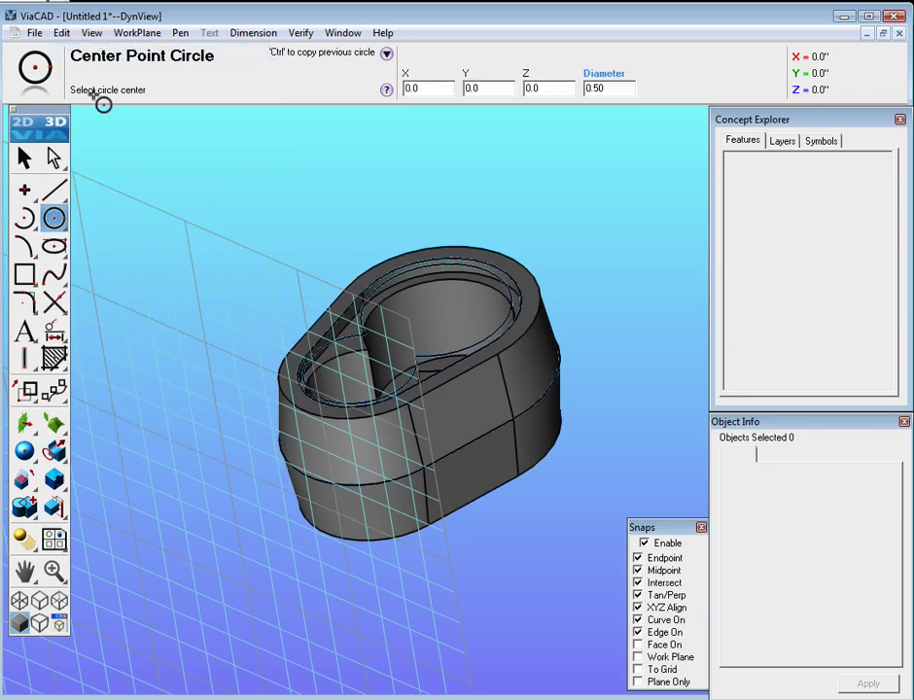
{"action": "scroll", "coordinate": [320, 350], "scroll_direction": "down", "scroll_amount": 5}
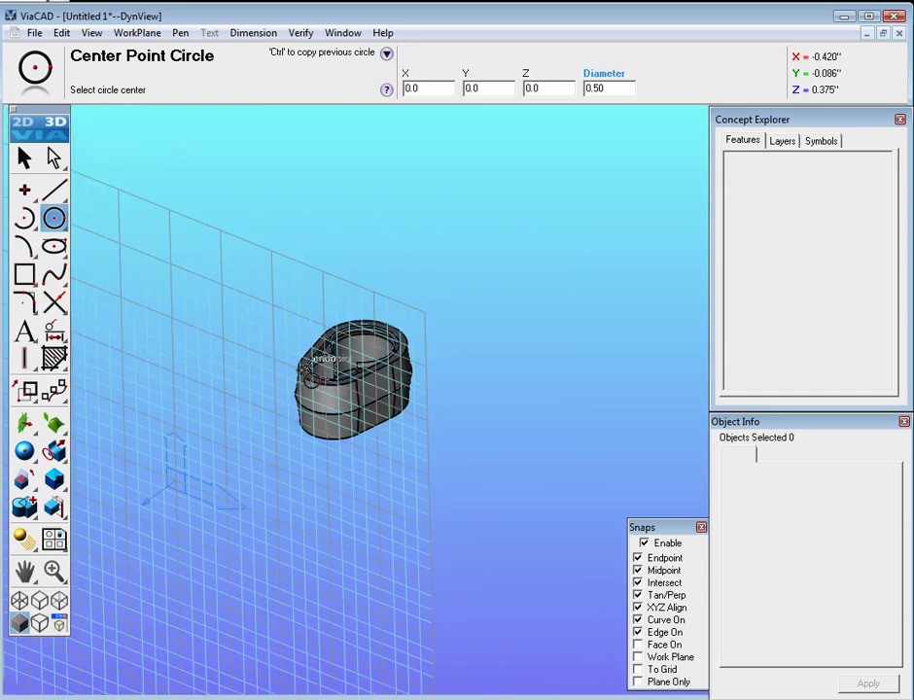
{"action": "middle_click_drag", "start_coordinate": [259, 448], "coordinate": [325, 526]}
- With Work Plane snap on, redraw a 0.50-diameter circle in Front view at X 0, Y -0.50
{"action": "left_click", "coordinate": [638, 658]}
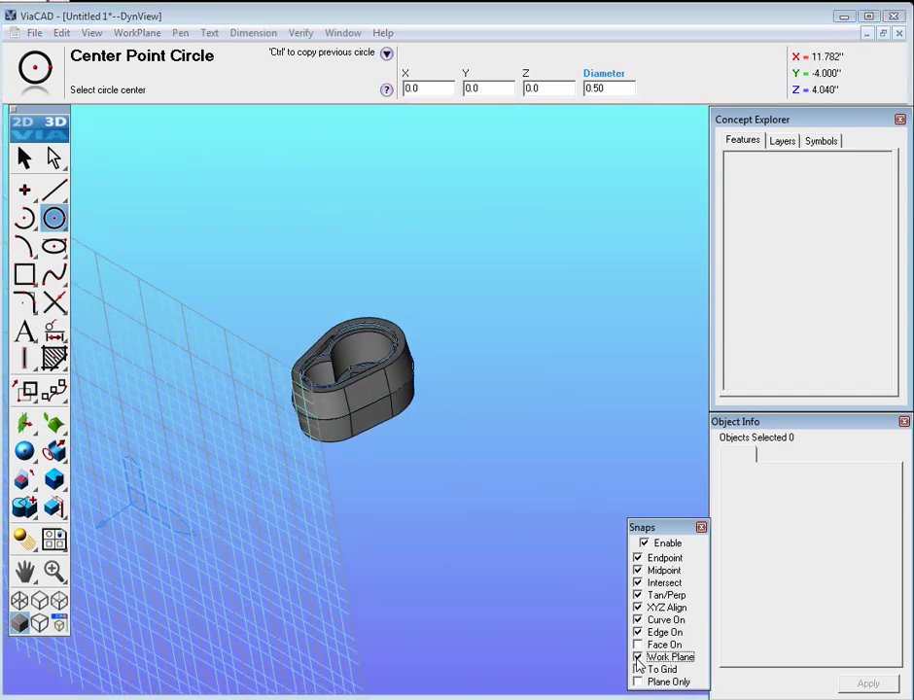
{"action": "middle_click_drag", "start_coordinate": [505, 583], "coordinate": [380, 438]}
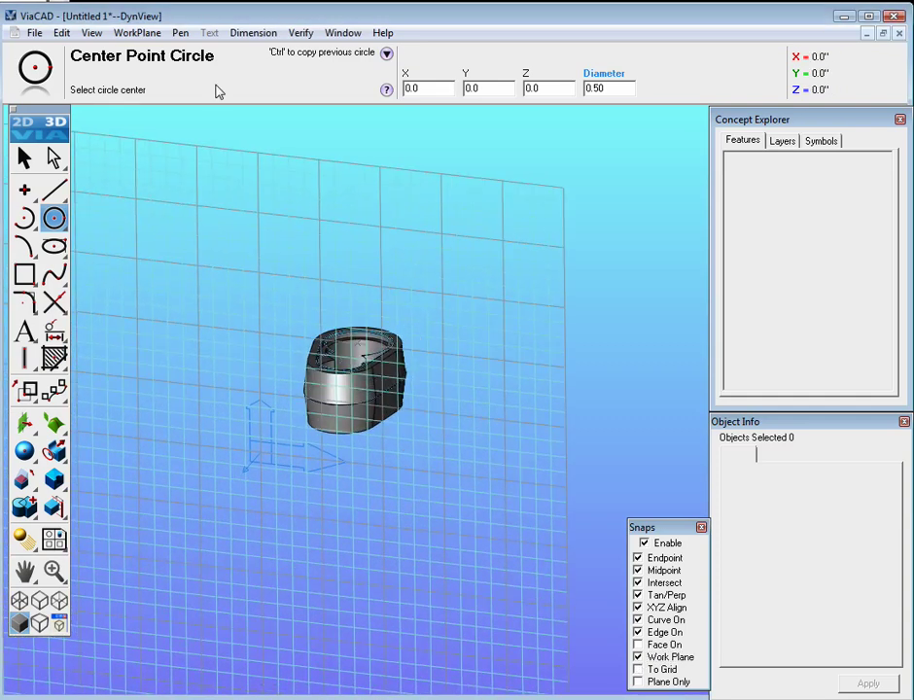
{"action": "left_click", "coordinate": [92, 33]}
{"action": "left_click", "coordinate": [106, 91]}
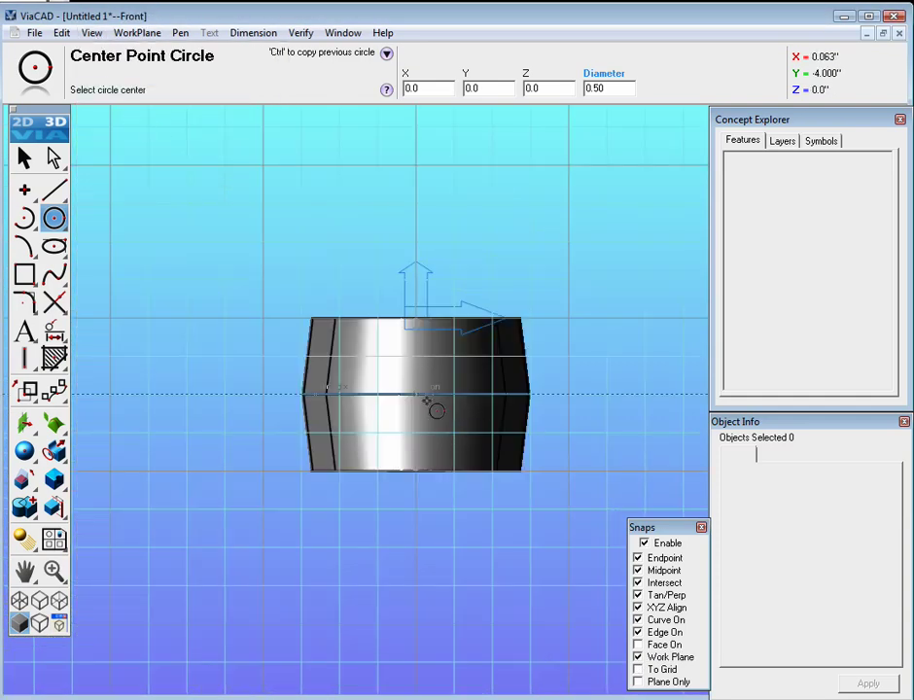
{"action": "left_click", "coordinate": [416, 396]}
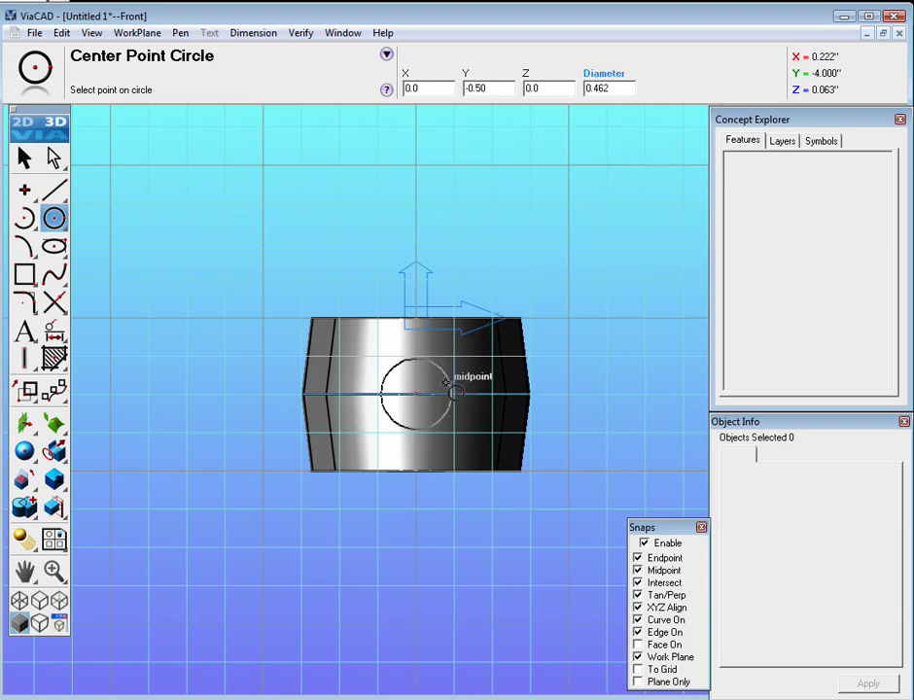
{"action": "left_click", "coordinate": [451, 394]}
{"action": "left_click_drag", "start_coordinate": [620, 90], "coordinate": [586, 86]}
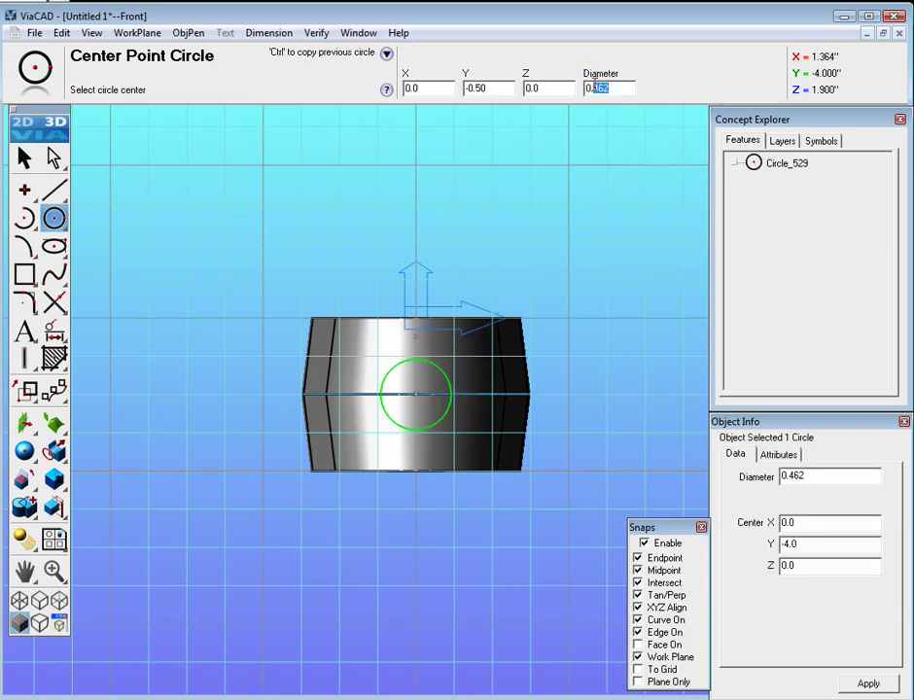
{"action": "key", "text": "Return"}
{"action": "middle_click_drag", "start_coordinate": [476, 292], "coordinate": [365, 426]}
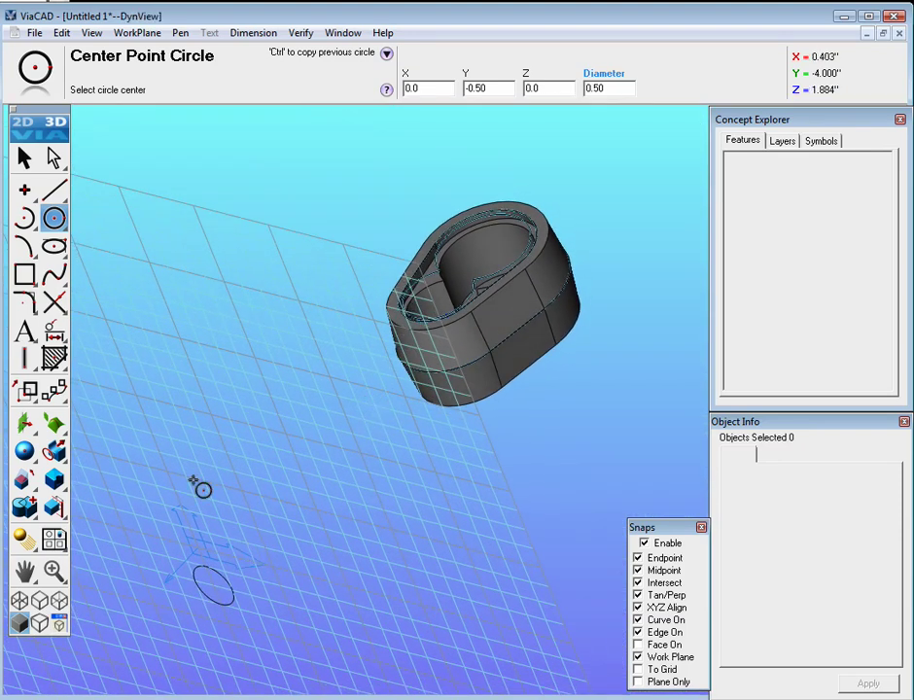
- Protrude the 0.50 circle To Body into the head, forming the cylindrical rod
{"action": "left_click", "coordinate": [63, 463]}
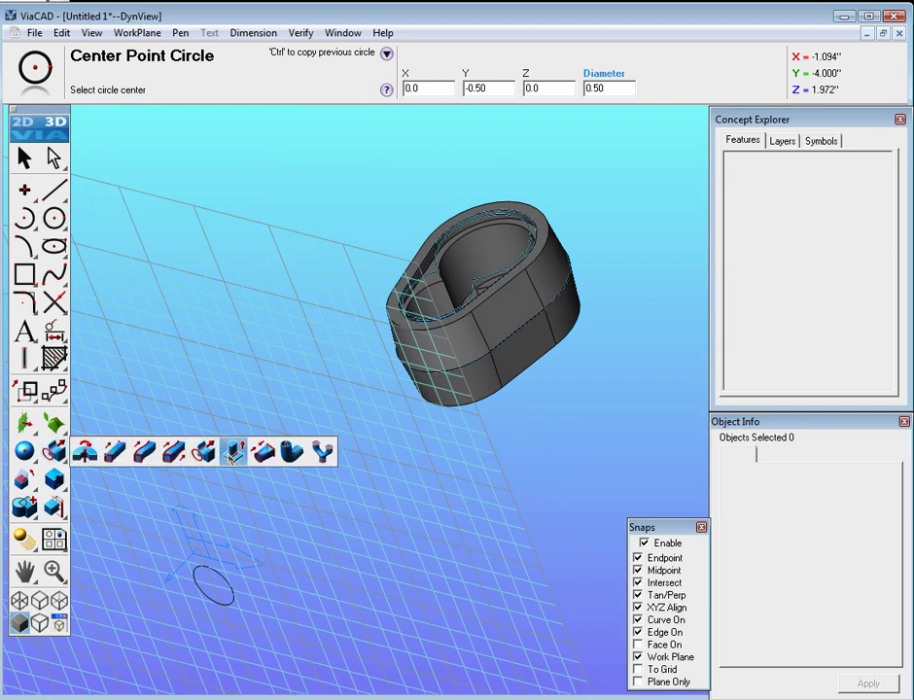
{"action": "left_click", "coordinate": [234, 451]}
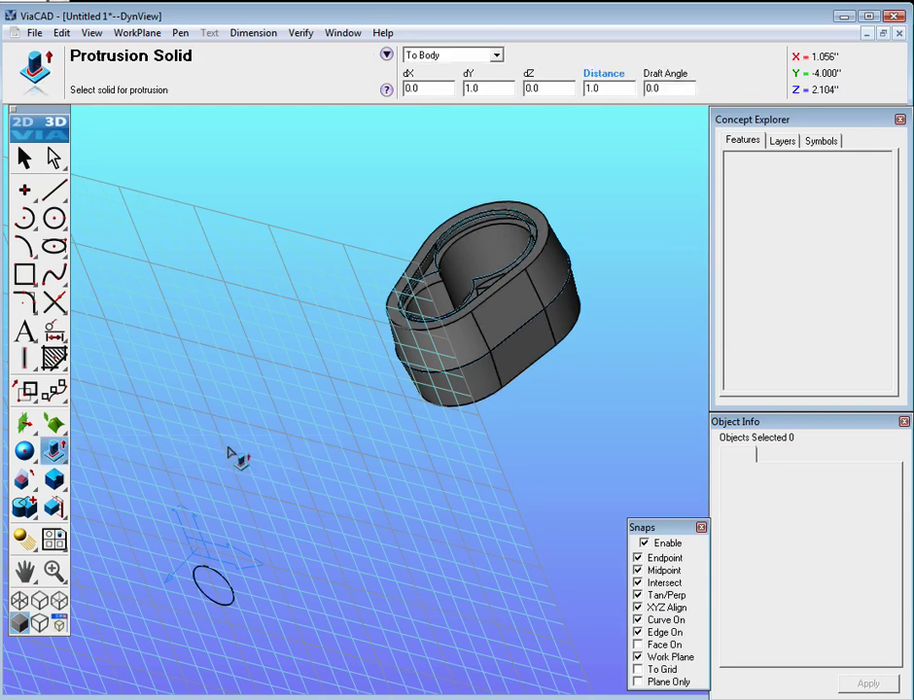
{"action": "right_click_drag", "start_coordinate": [228, 210], "coordinate": [378, 277]}
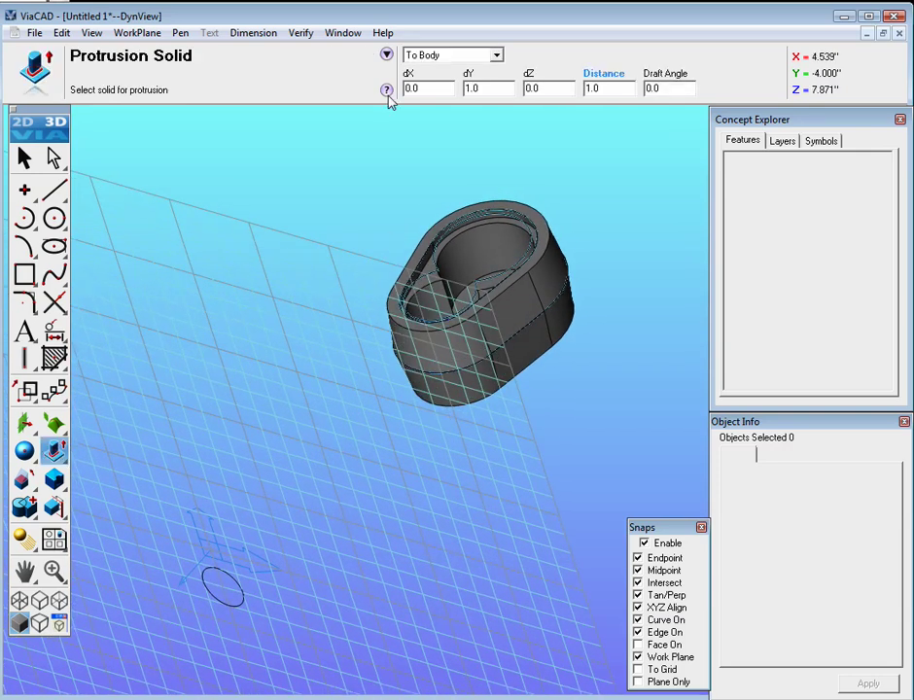
{"action": "left_click", "coordinate": [496, 56]}
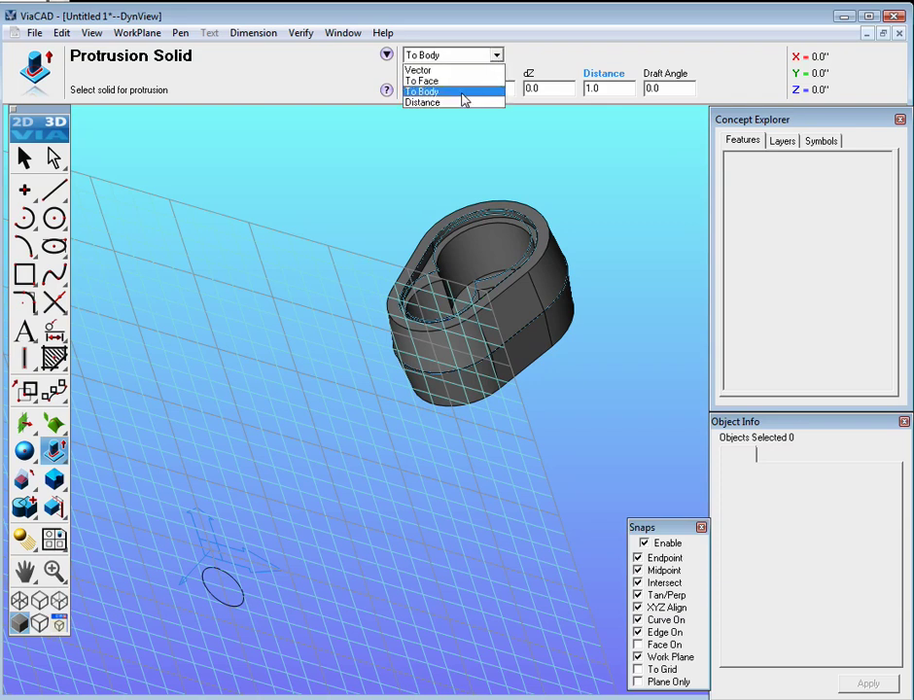
{"action": "left_click", "coordinate": [496, 56]}
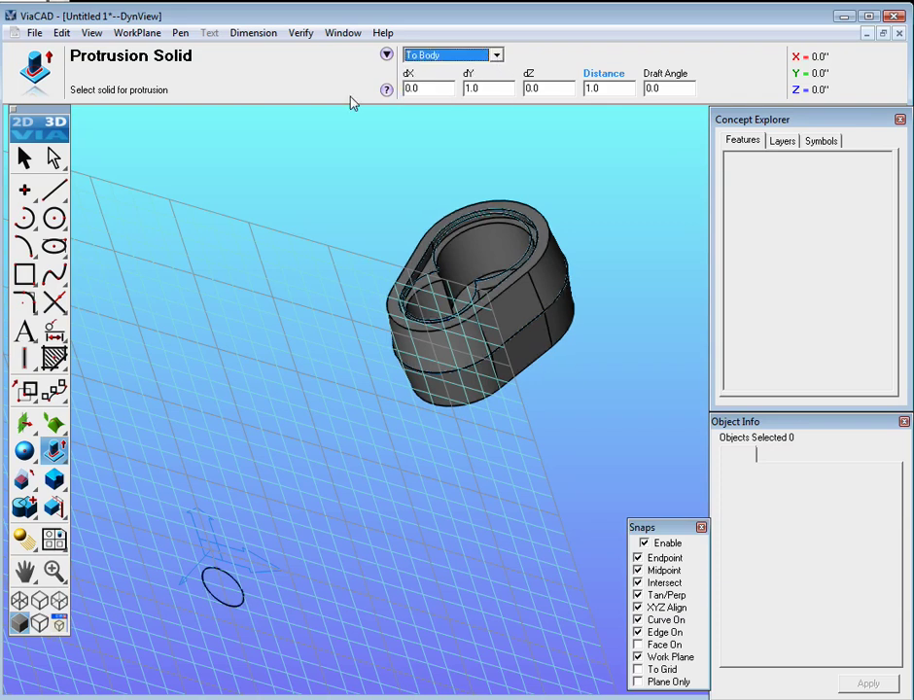
{"action": "left_click", "coordinate": [523, 319]}
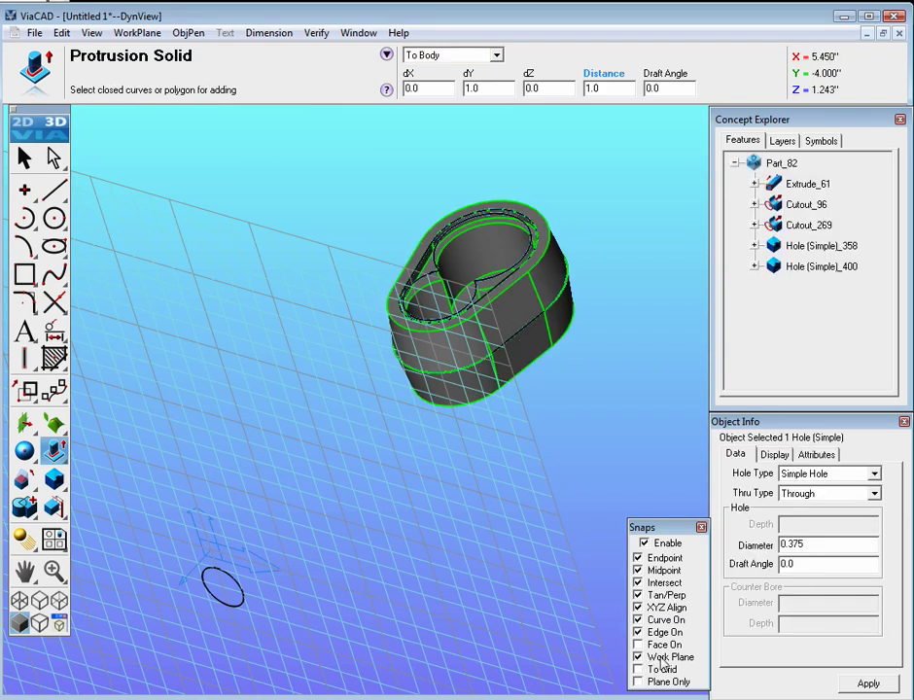
{"action": "left_click", "coordinate": [639, 658]}
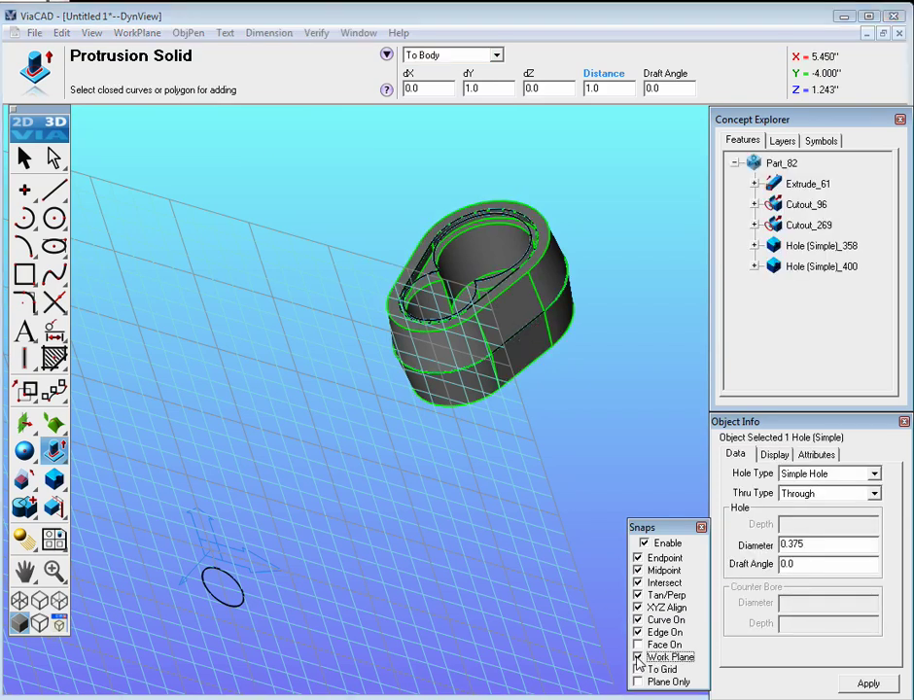
{"action": "middle_click_drag", "start_coordinate": [477, 475], "coordinate": [319, 474]}
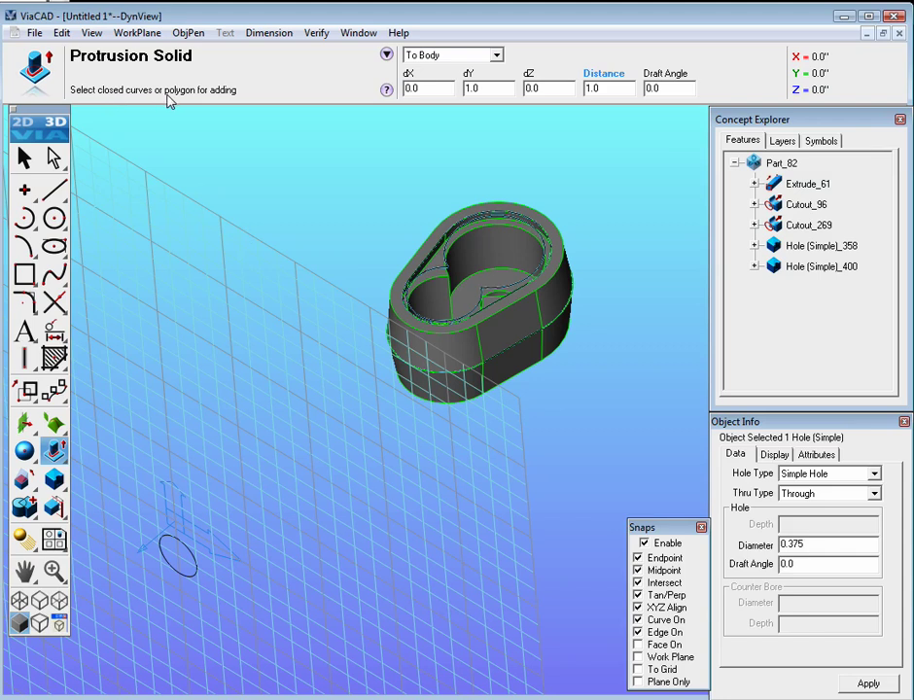
{"action": "left_click", "coordinate": [195, 562]}
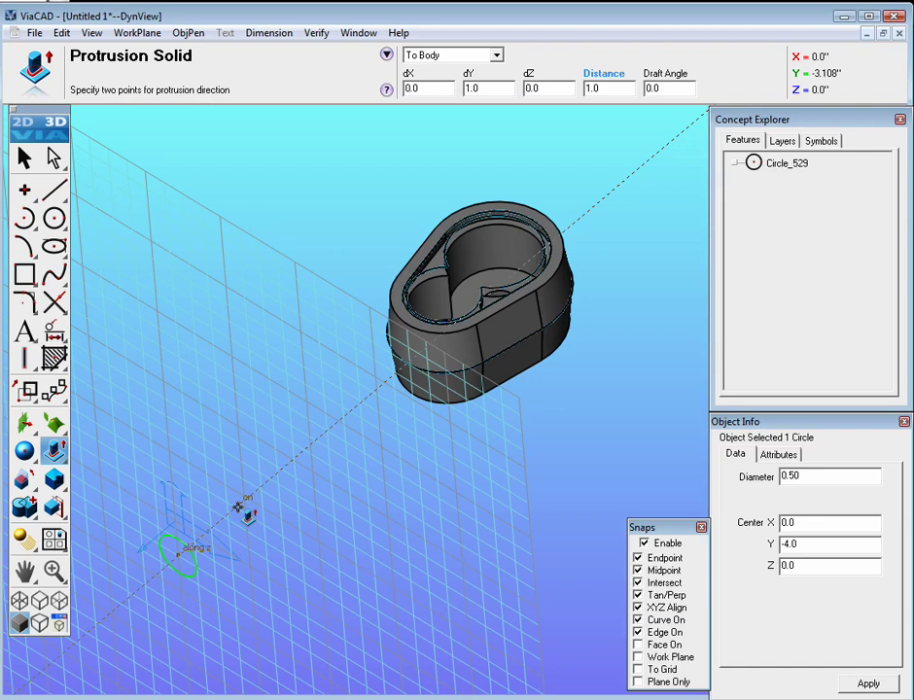
{"action": "left_click", "coordinate": [238, 508]}
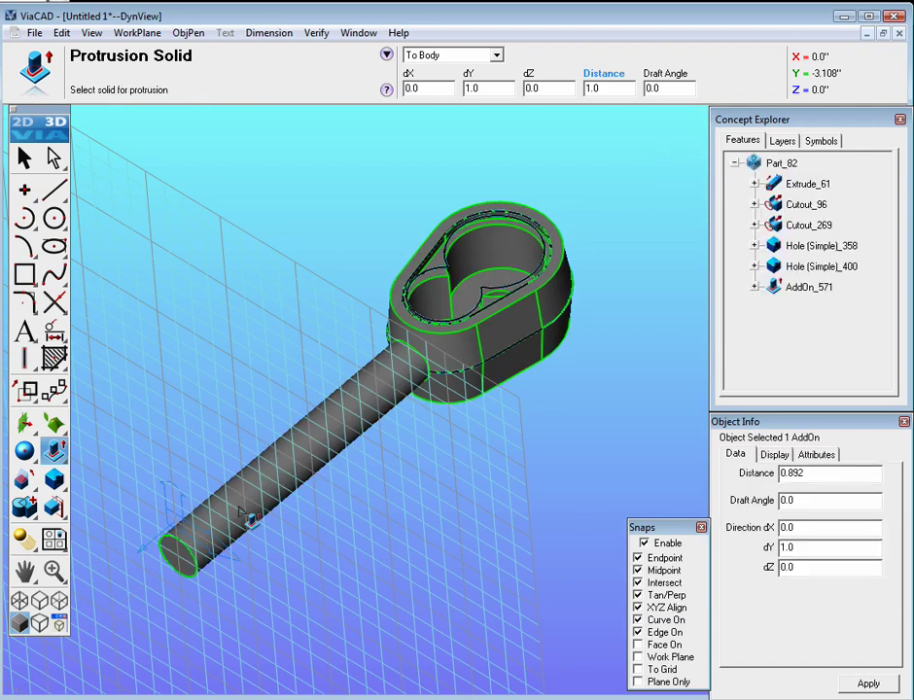
{"action": "middle_click_drag", "start_coordinate": [388, 483], "coordinate": [434, 421]}
{"action": "key", "text": "Escape"}
{"action": "key", "text": "Escape"}
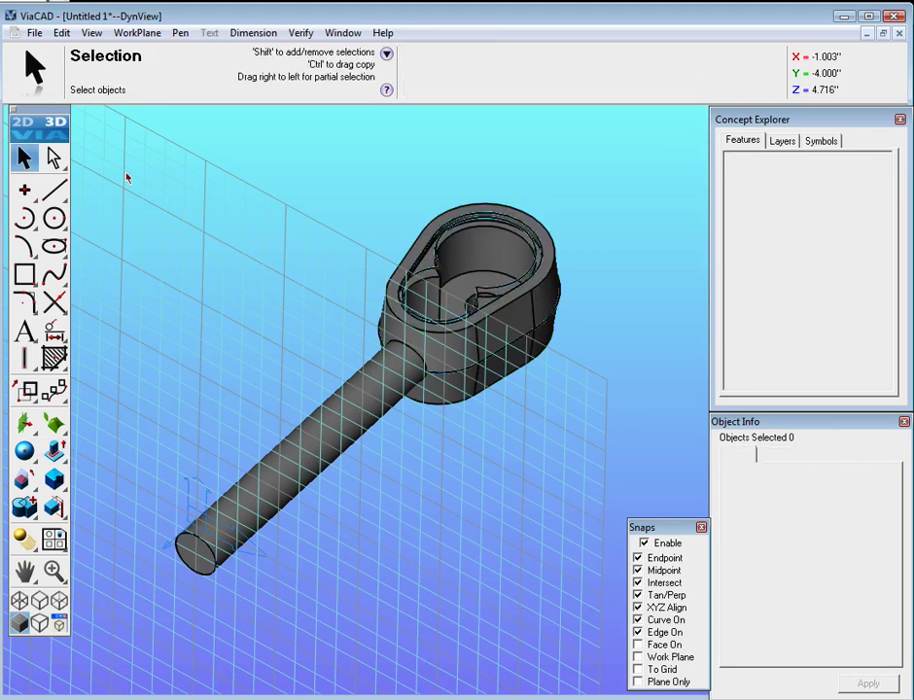
- Set the work plane to Top, then reset it to Global
{"action": "left_click", "coordinate": [136, 32]}
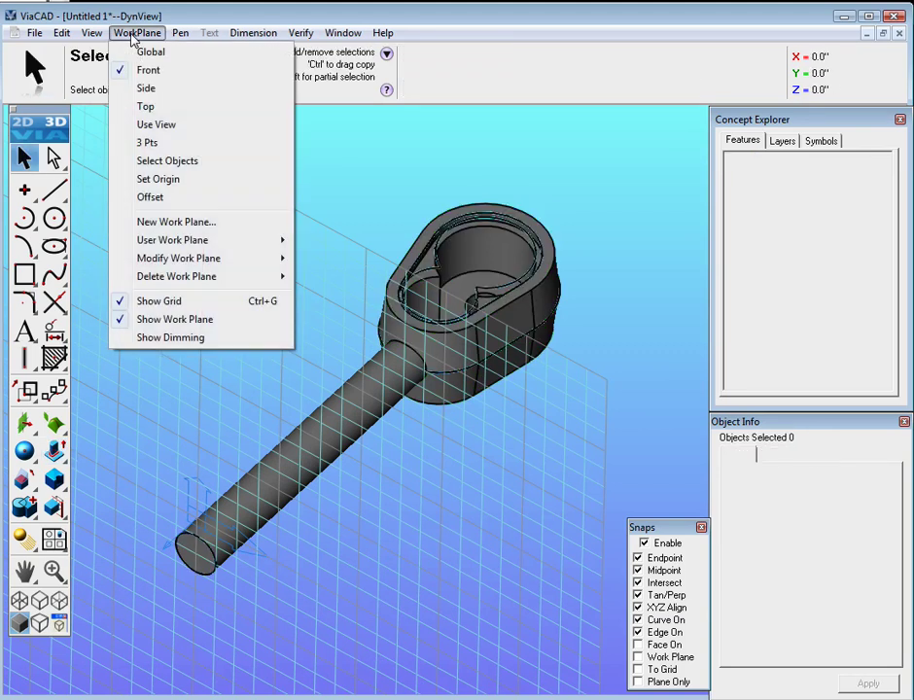
{"action": "left_click", "coordinate": [143, 107]}
{"action": "middle_click_drag", "start_coordinate": [194, 229], "coordinate": [200, 264]}
{"action": "left_click", "coordinate": [136, 33]}
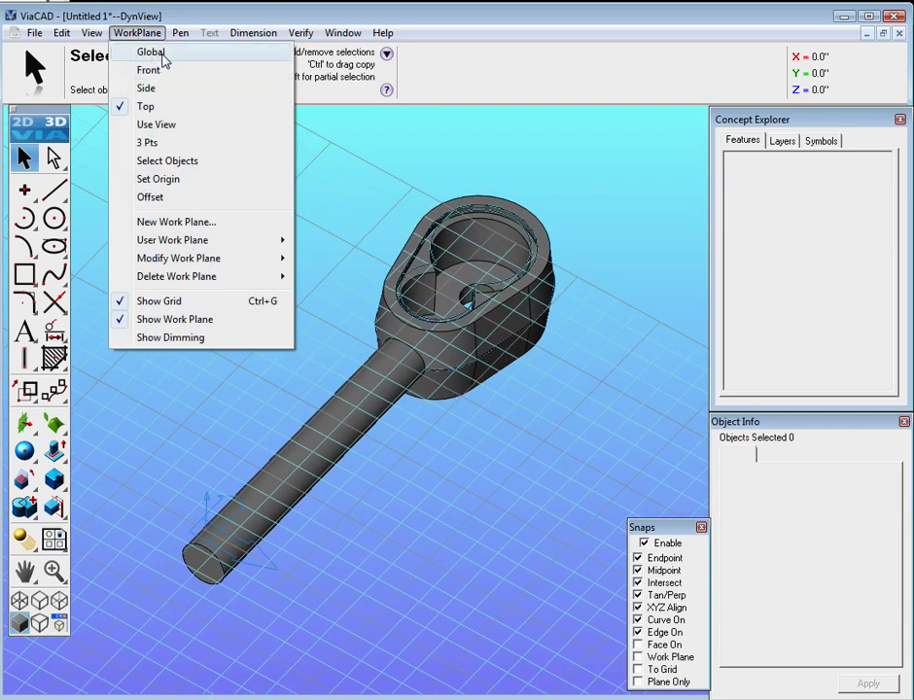
{"action": "left_click", "coordinate": [155, 52]}
{"action": "middle_click_drag", "start_coordinate": [241, 210], "coordinate": [316, 411]}
{"action": "scroll", "coordinate": [318, 406], "scroll_direction": "down", "scroll_amount": 3}
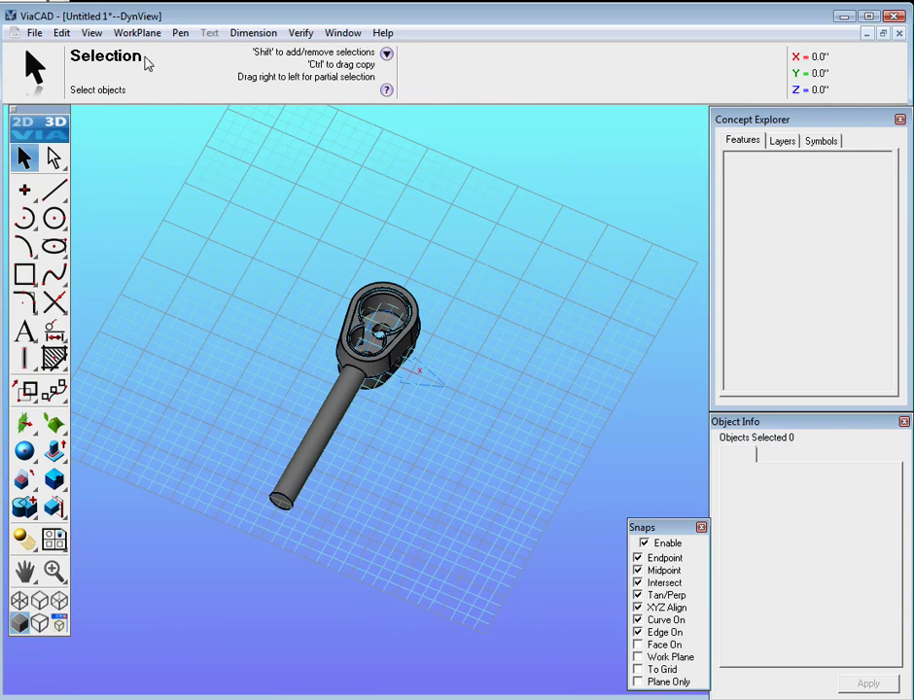
- Switch to Top view and zoom so the whole head and rod fit
{"action": "left_click", "coordinate": [91, 32]}
{"action": "left_click", "coordinate": [109, 113]}
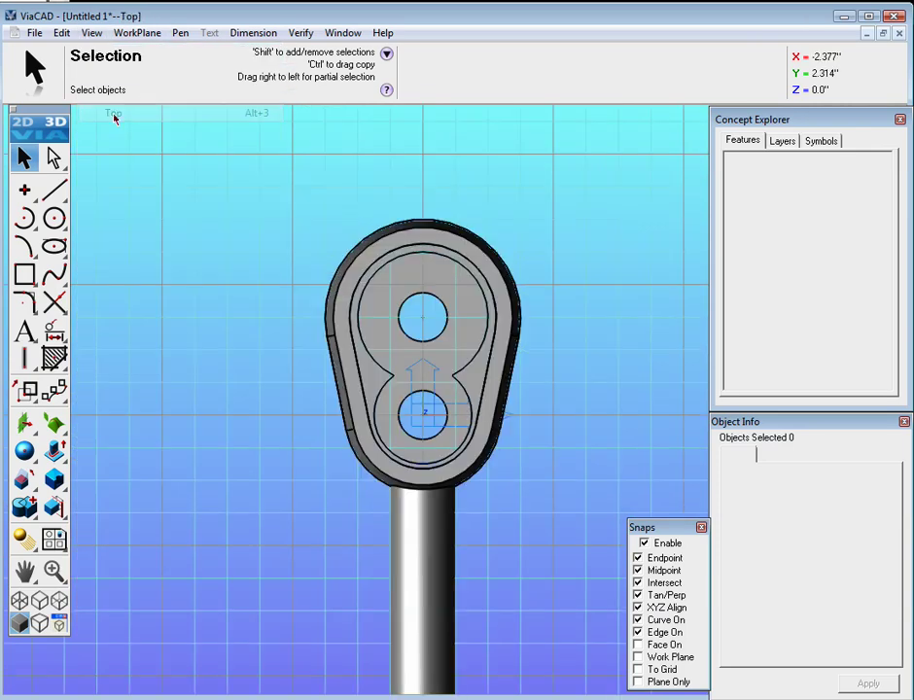
{"action": "scroll", "coordinate": [257, 351], "scroll_direction": "down", "scroll_amount": 4}
{"action": "scroll", "coordinate": [314, 526], "scroll_direction": "up", "scroll_amount": 3}
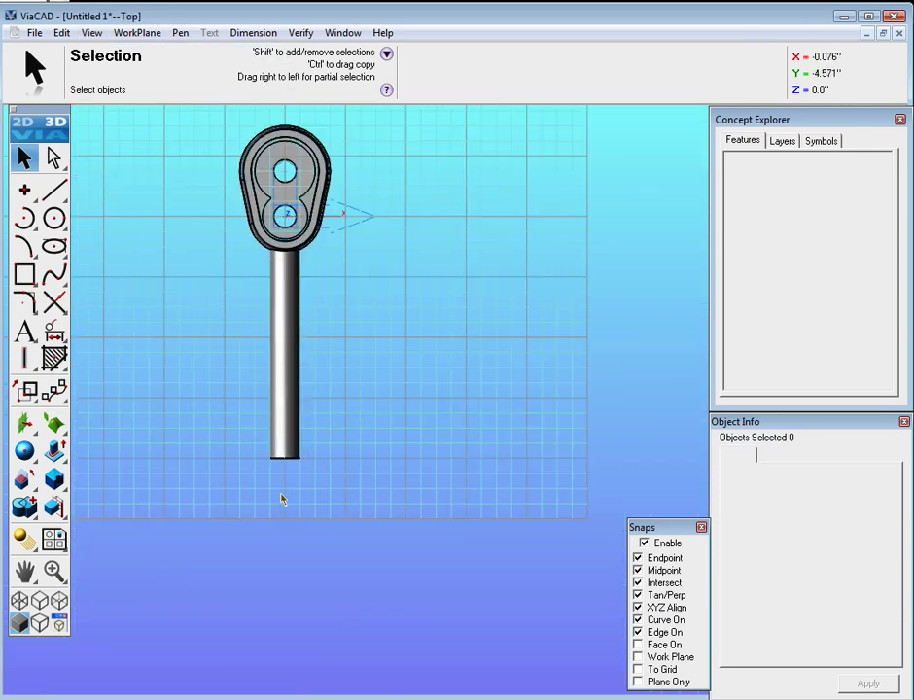
- Draw a corner-to-corner Smart Polygon rectangle below the shaft's bottom end
{"action": "left_click", "coordinate": [35, 287]}
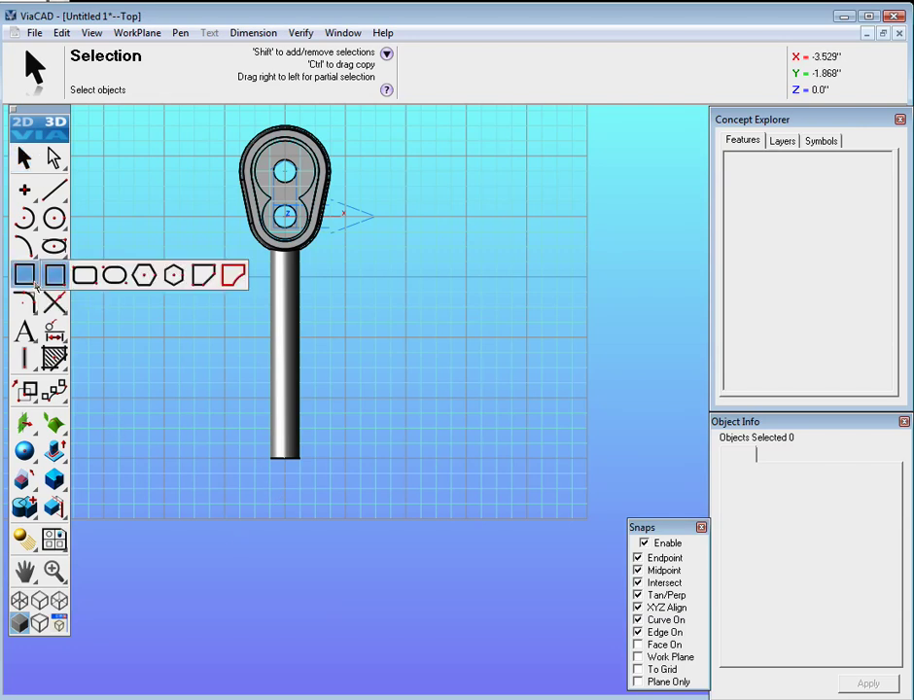
{"action": "left_click", "coordinate": [59, 279]}
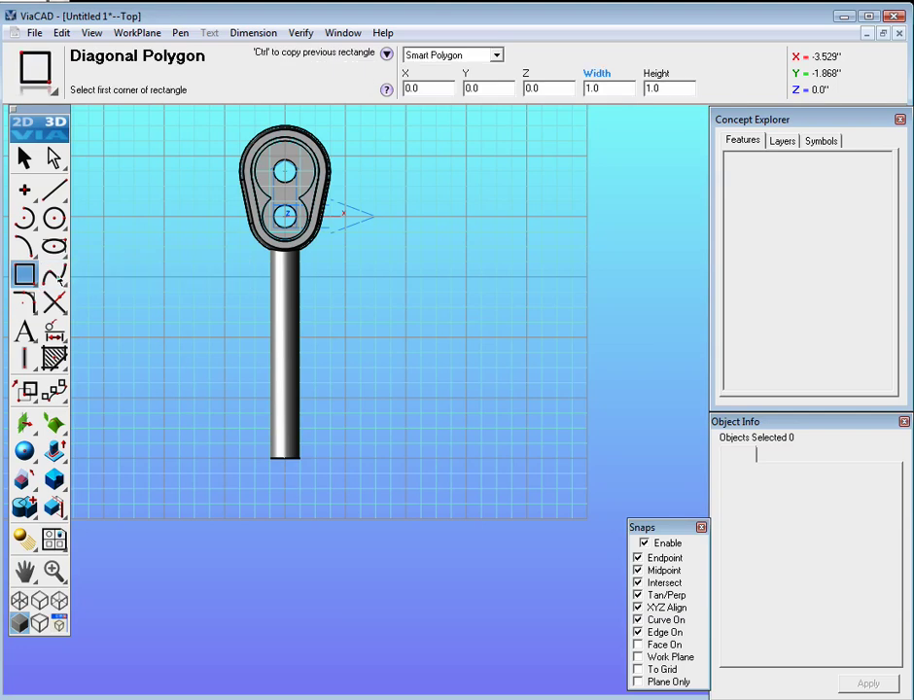
{"action": "left_click", "coordinate": [496, 57]}
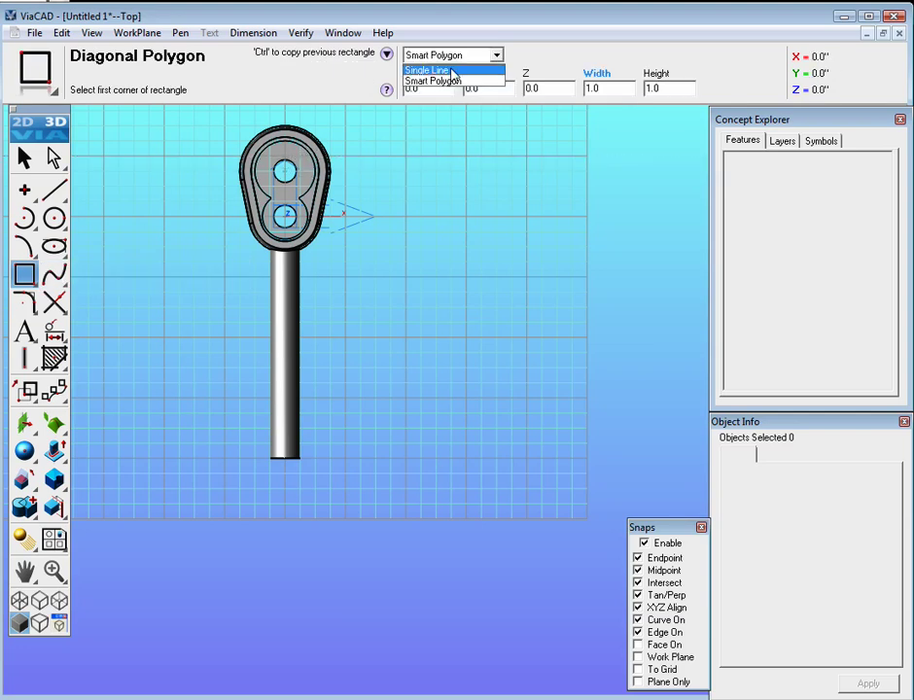
{"action": "left_click", "coordinate": [498, 58]}
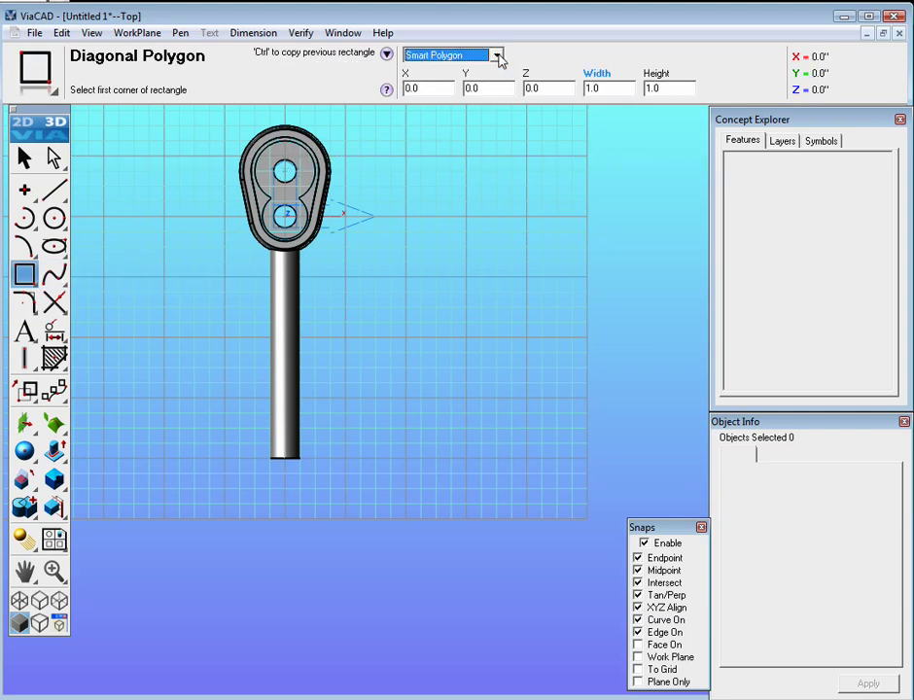
{"action": "left_click", "coordinate": [363, 430]}
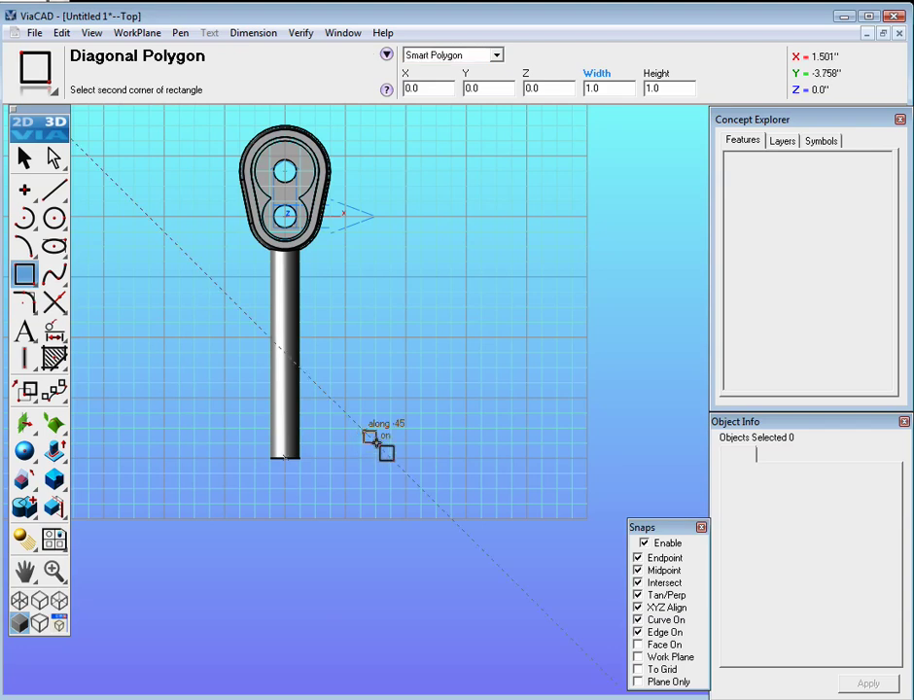
{"action": "left_click", "coordinate": [419, 640]}
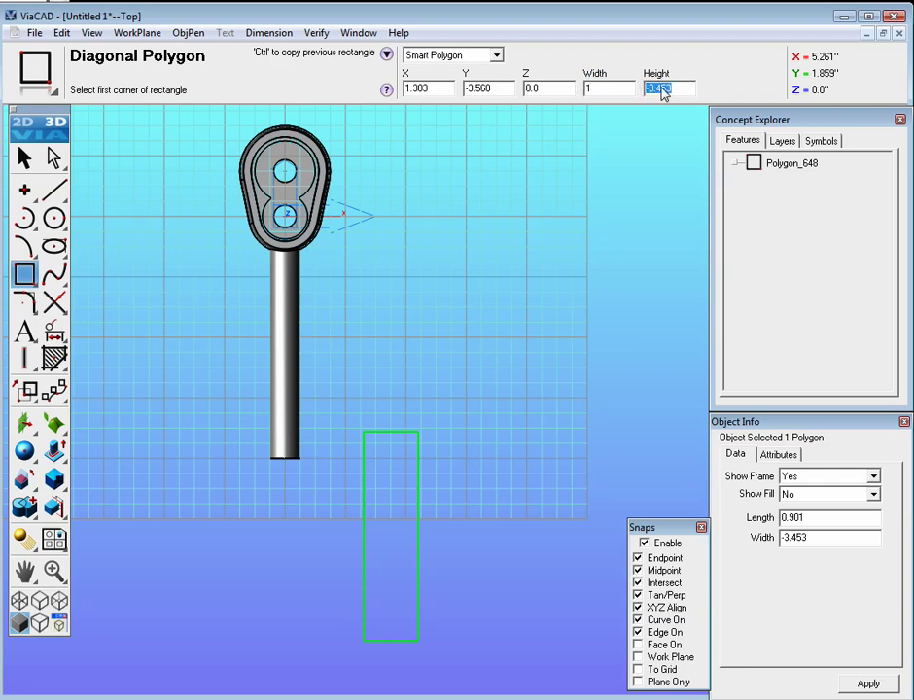
- Enter -4 as the rectangle's height, then reselect it and start re-entering its size
{"action": "left_click_drag", "start_coordinate": [662, 90], "coordinate": [670, 89]}
{"action": "type", "text": "-4"}
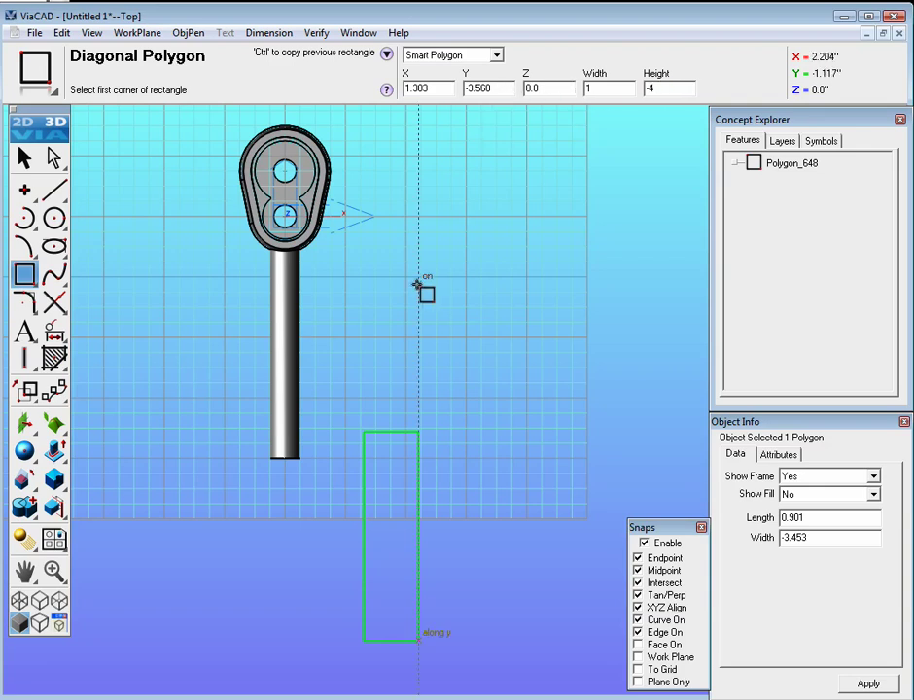
{"action": "key", "text": "Escape"}
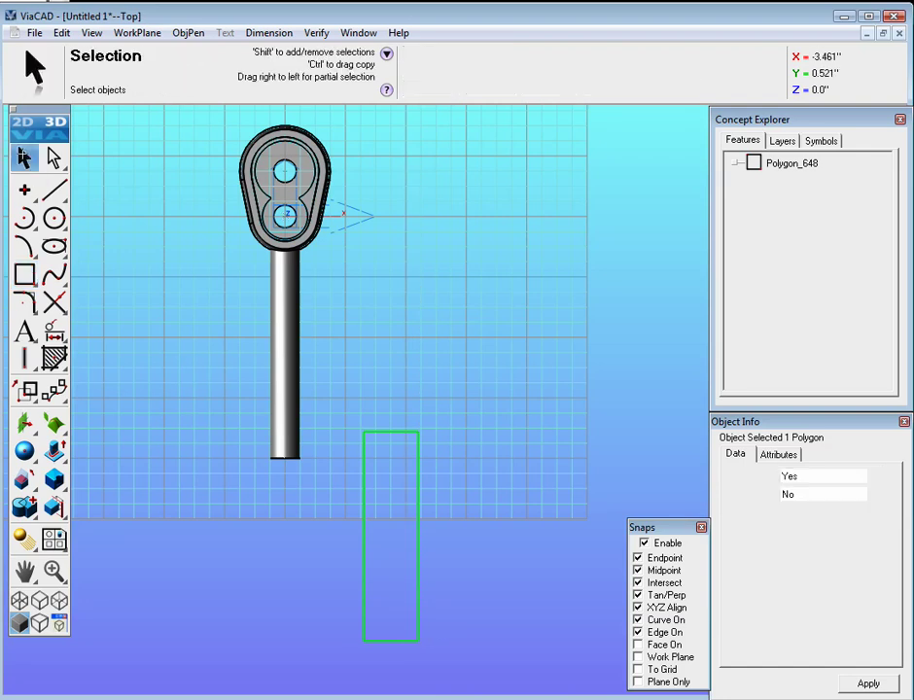
{"action": "left_click", "coordinate": [336, 391]}
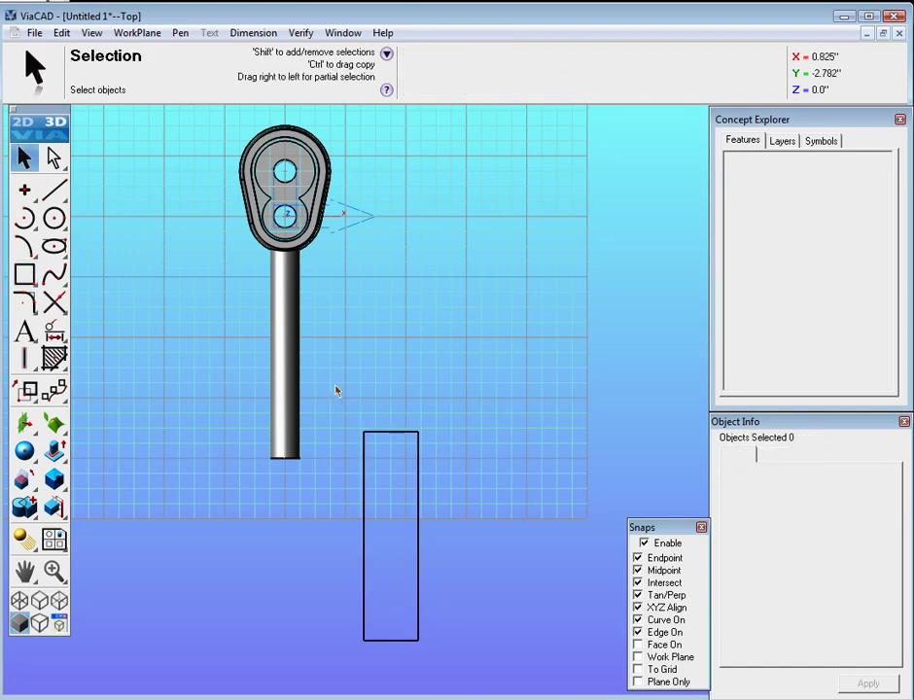
{"action": "left_click", "coordinate": [400, 433]}
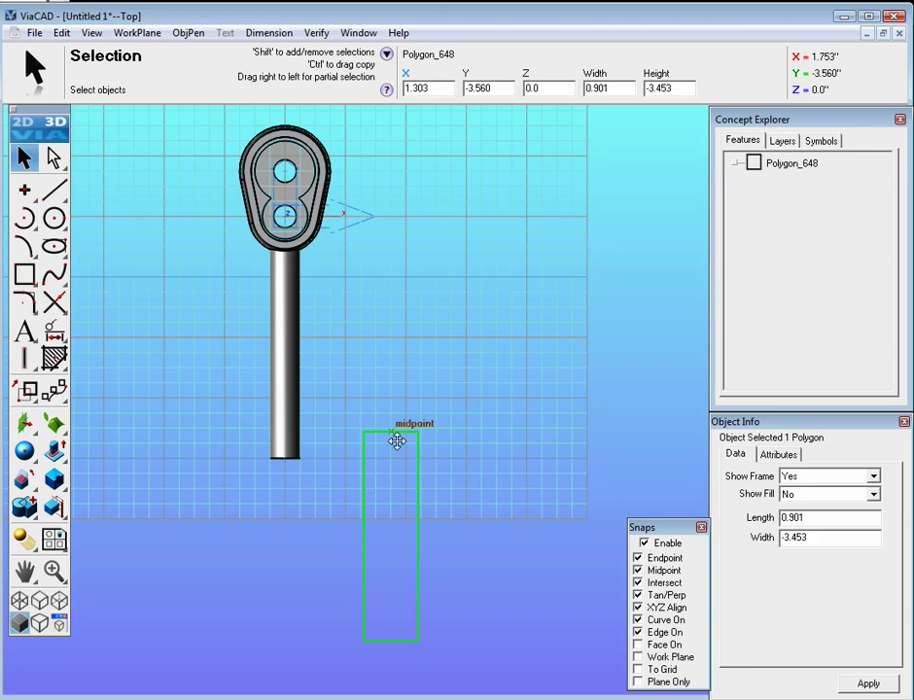
{"action": "left_click_drag", "start_coordinate": [671, 88], "coordinate": [652, 86]}
{"action": "type", "text": "4"}
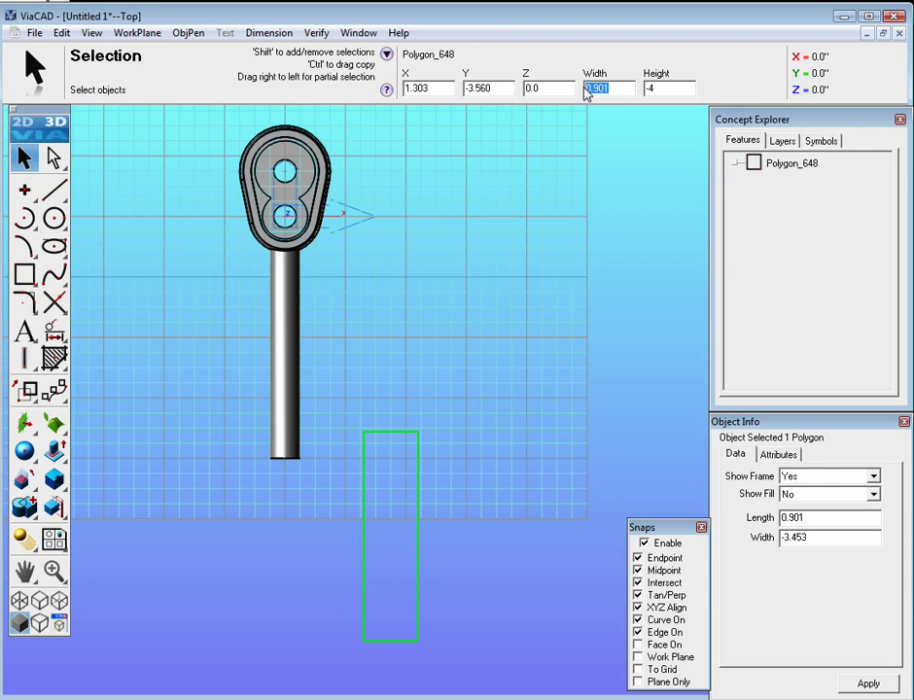
{"action": "type", "text": "1"}
- Resize the handle rectangle to 1 by 4 and move it to X -0.50, Y -3.7
{"action": "left_click", "coordinate": [681, 89]}
{"action": "key", "text": "Return"}
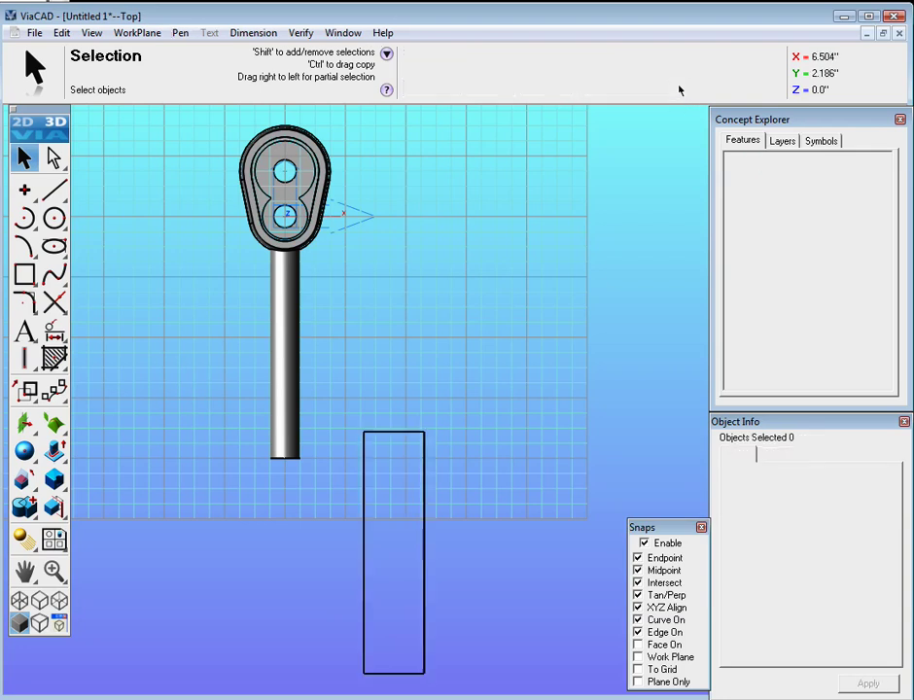
{"action": "left_click", "coordinate": [392, 433]}
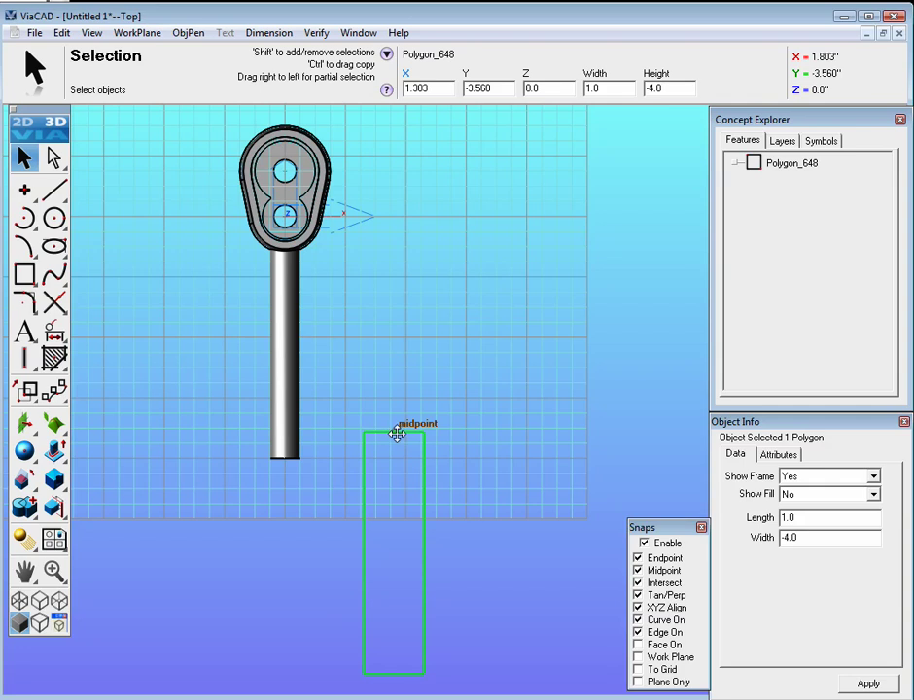
{"action": "left_click_drag", "start_coordinate": [396, 432], "coordinate": [285, 444]}
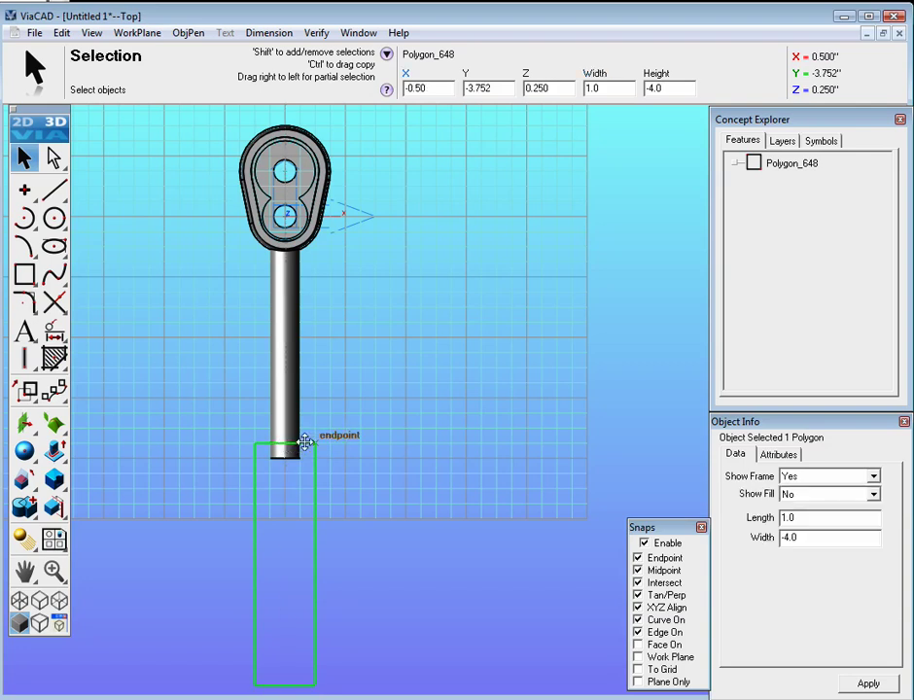
{"action": "left_click", "coordinate": [487, 87]}
{"action": "type", "text": "2"}
{"action": "key", "text": "Delete"}
{"action": "key", "text": "Escape"}
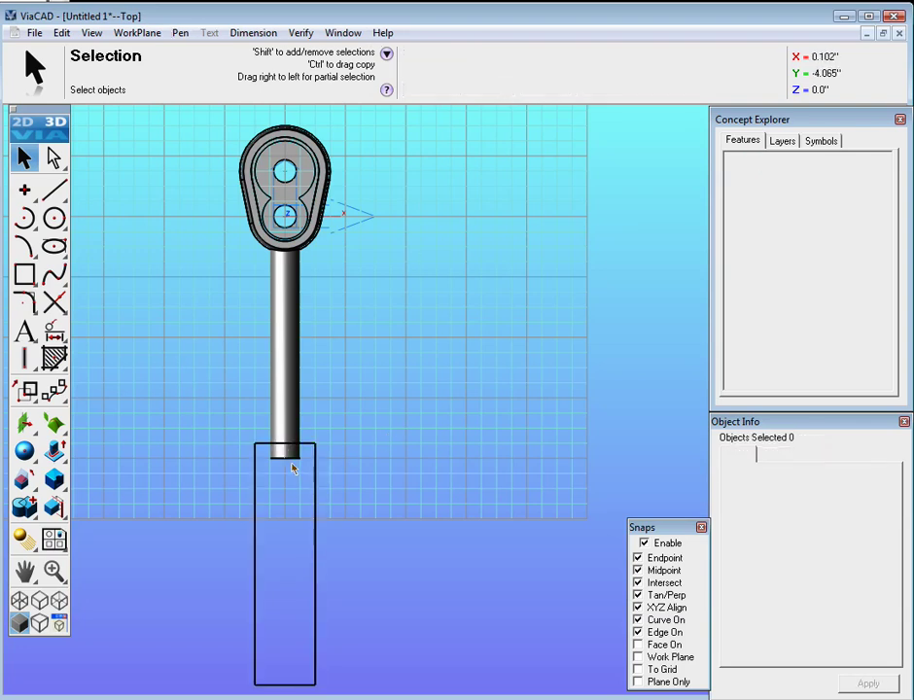
- Turn on Work Plane snapping after orbiting to see the wrench in 3-D
{"action": "scroll", "coordinate": [288, 457], "scroll_direction": "up", "scroll_amount": 3}
{"action": "scroll", "coordinate": [306, 447], "scroll_direction": "down", "scroll_amount": 3}
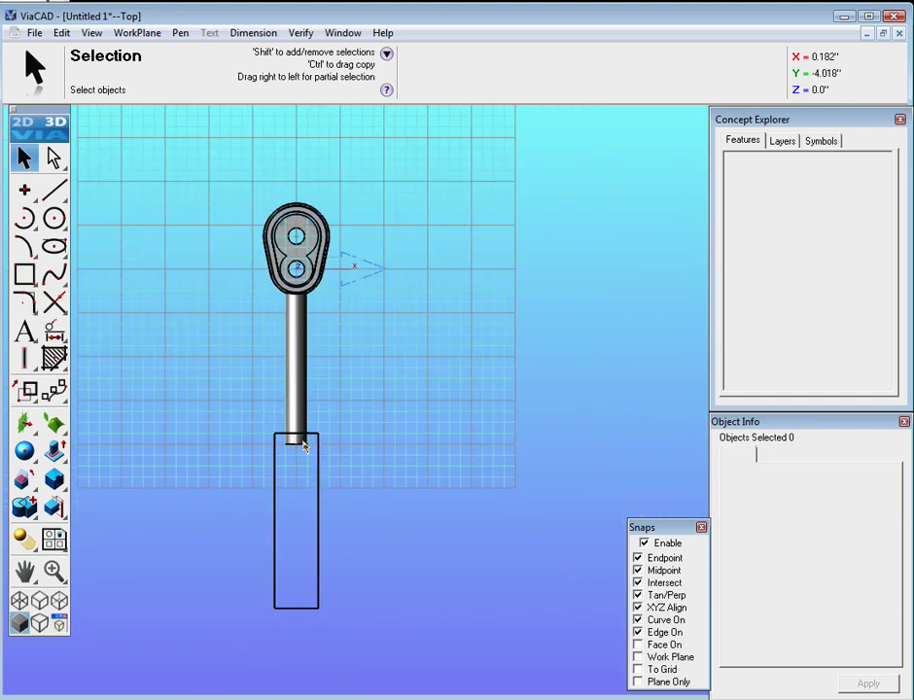
{"action": "middle_click_drag", "start_coordinate": [320, 470], "coordinate": [317, 434]}
{"action": "scroll", "coordinate": [316, 436], "scroll_direction": "down", "scroll_amount": 2}
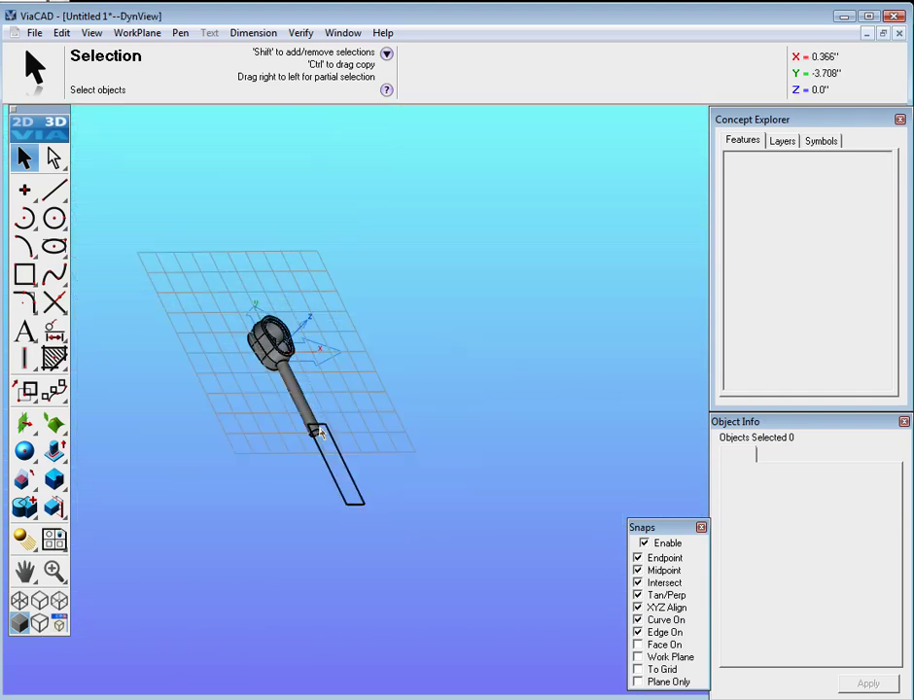
{"action": "scroll", "coordinate": [317, 435], "scroll_direction": "up", "scroll_amount": 5}
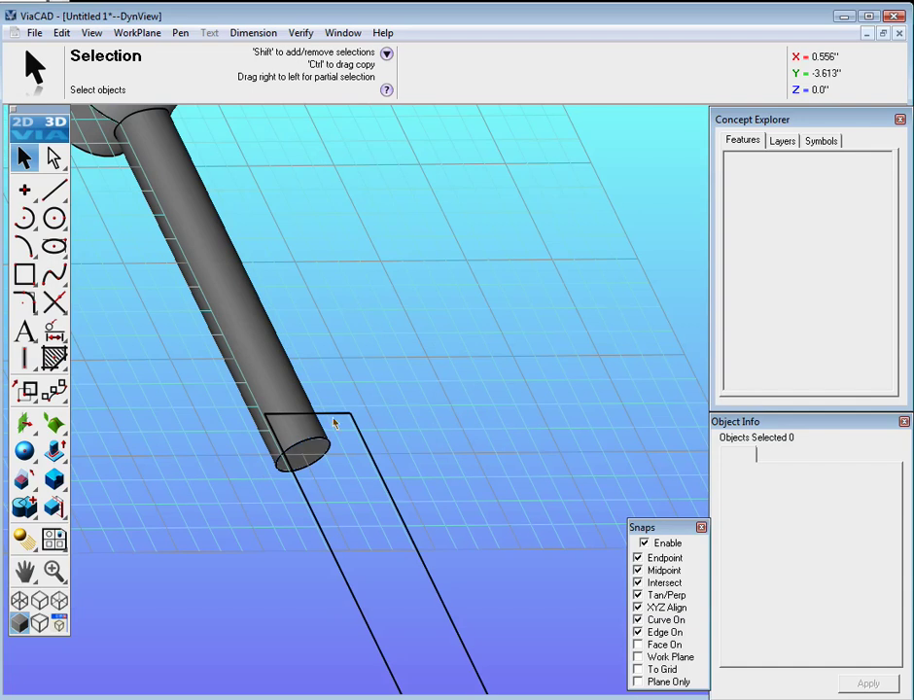
{"action": "left_click", "coordinate": [638, 657]}
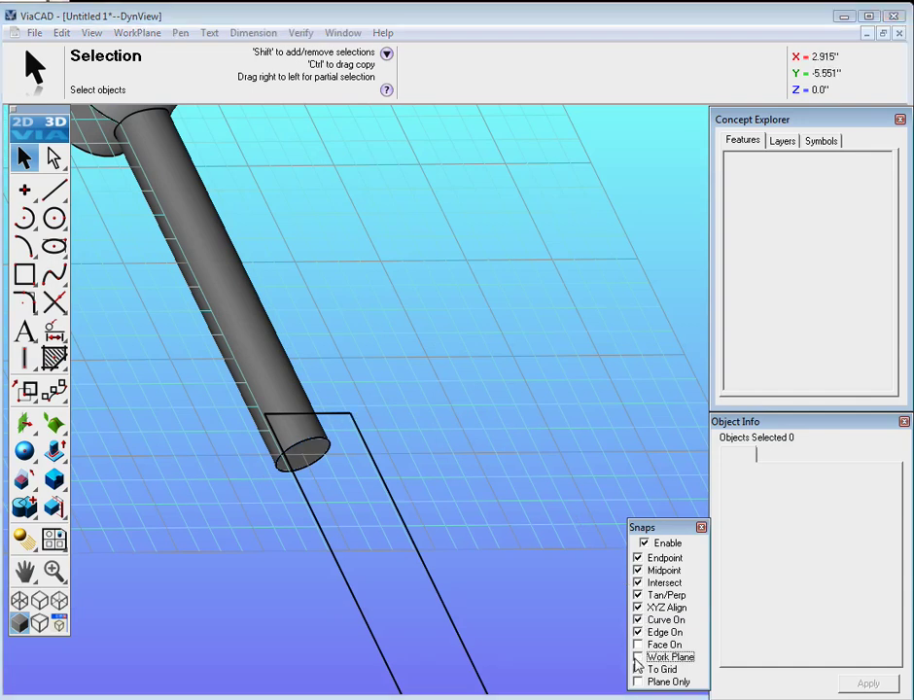
- Shift the handle rectangle around the shaft end and check its placement from Top view
{"action": "left_click", "coordinate": [332, 424]}
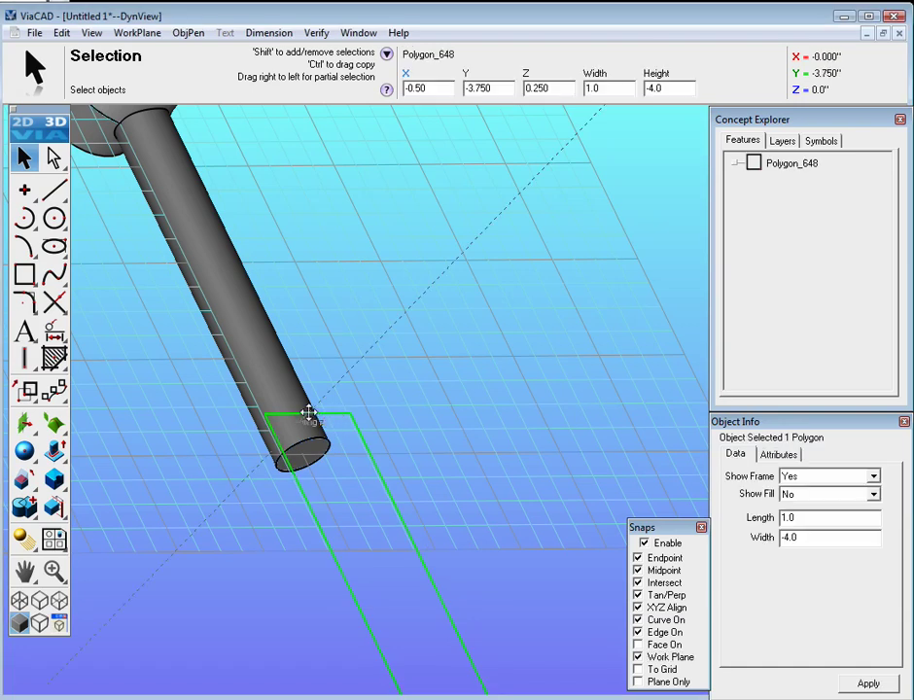
{"action": "left_click_drag", "start_coordinate": [257, 447], "coordinate": [401, 408]}
{"action": "middle_click_drag", "start_coordinate": [401, 409], "coordinate": [340, 398]}
{"action": "left_click", "coordinate": [92, 32]}
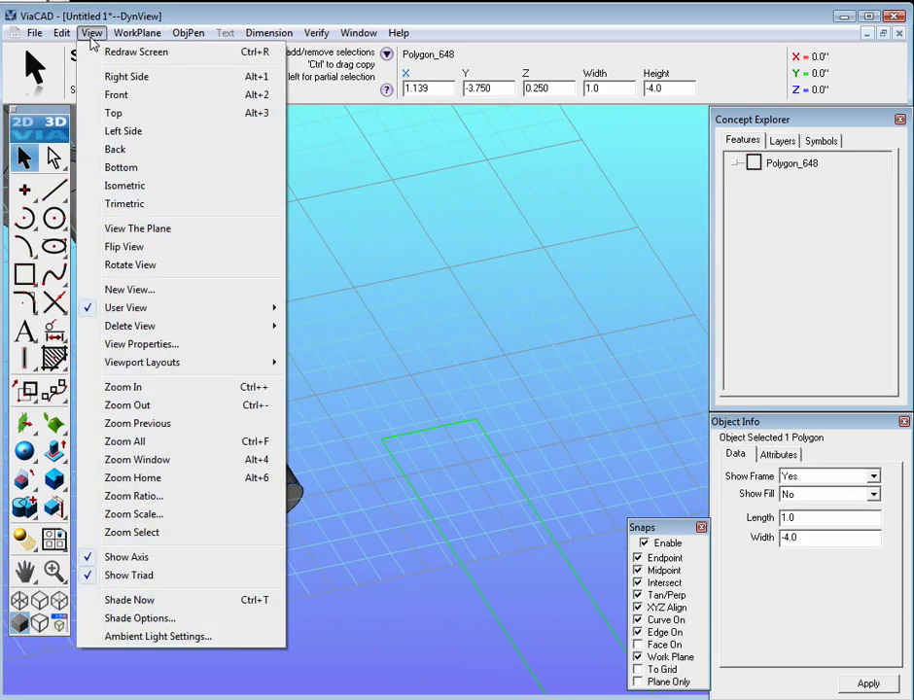
{"action": "left_click", "coordinate": [116, 113]}
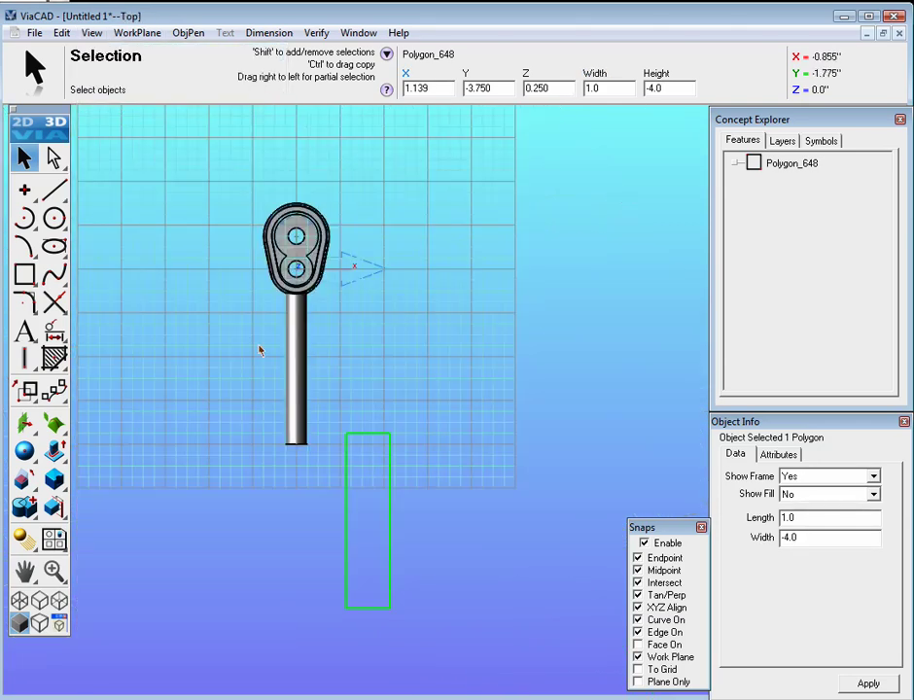
{"action": "left_click_drag", "start_coordinate": [371, 434], "coordinate": [295, 435]}
{"action": "middle_click_drag", "start_coordinate": [320, 444], "coordinate": [447, 456]}
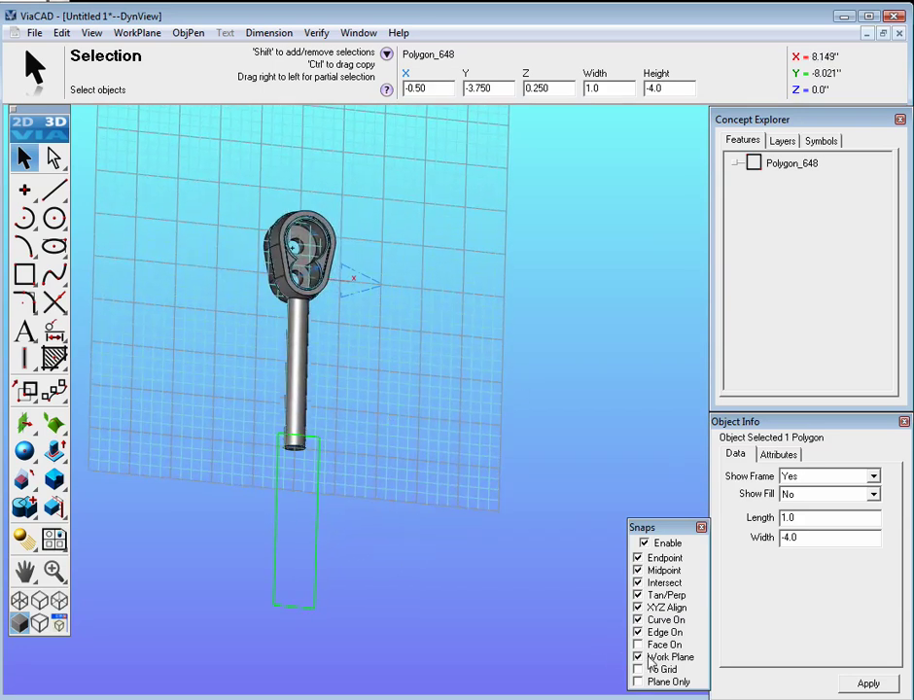
- Turn on To Grid snapping and return to Top view
{"action": "left_click", "coordinate": [638, 670]}
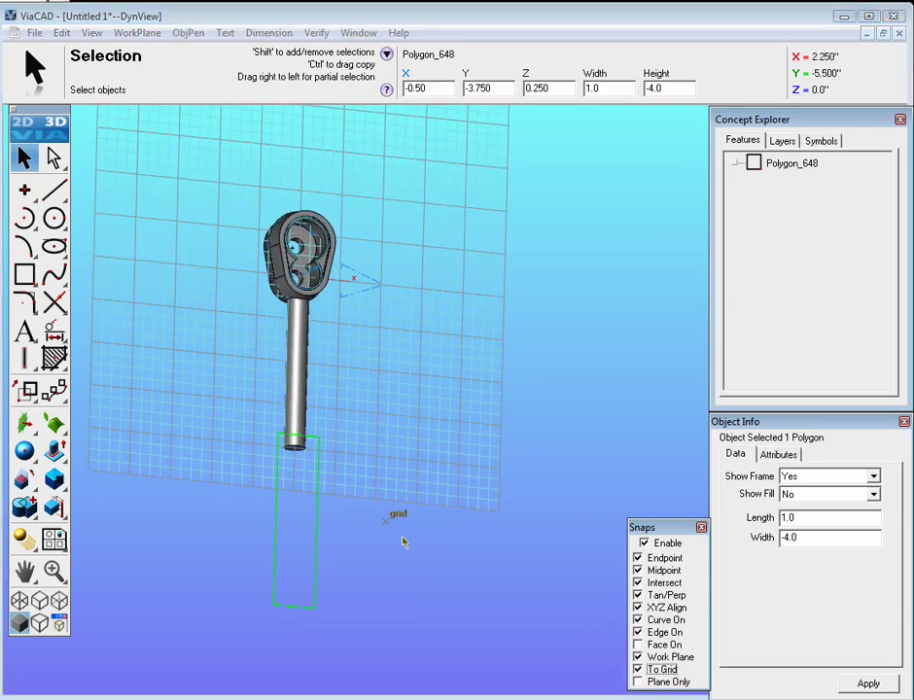
{"action": "middle_click_drag", "start_coordinate": [336, 454], "coordinate": [292, 389]}
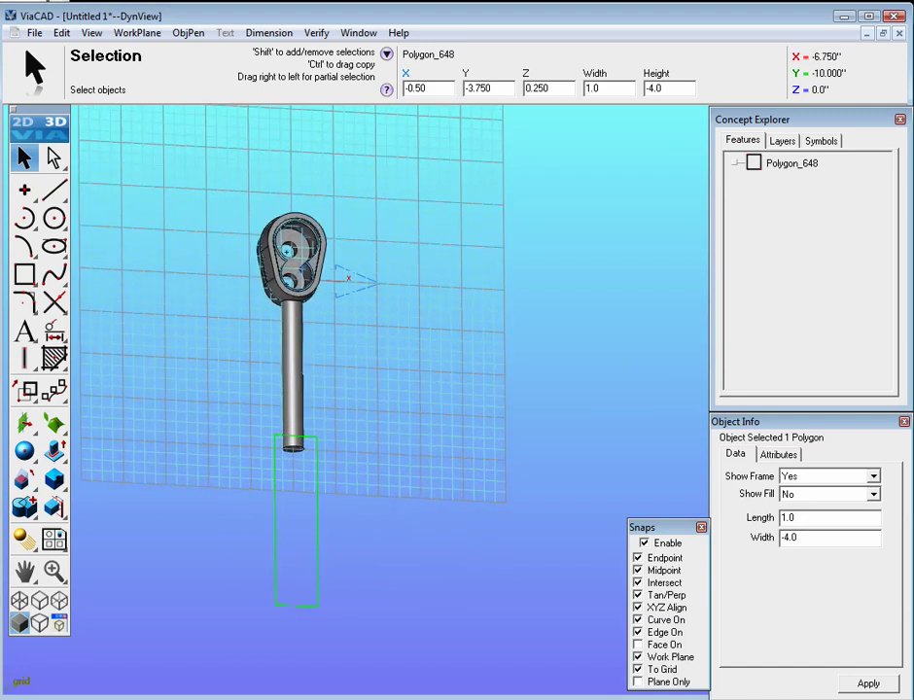
{"action": "key", "text": "ctrl+shift+t"}
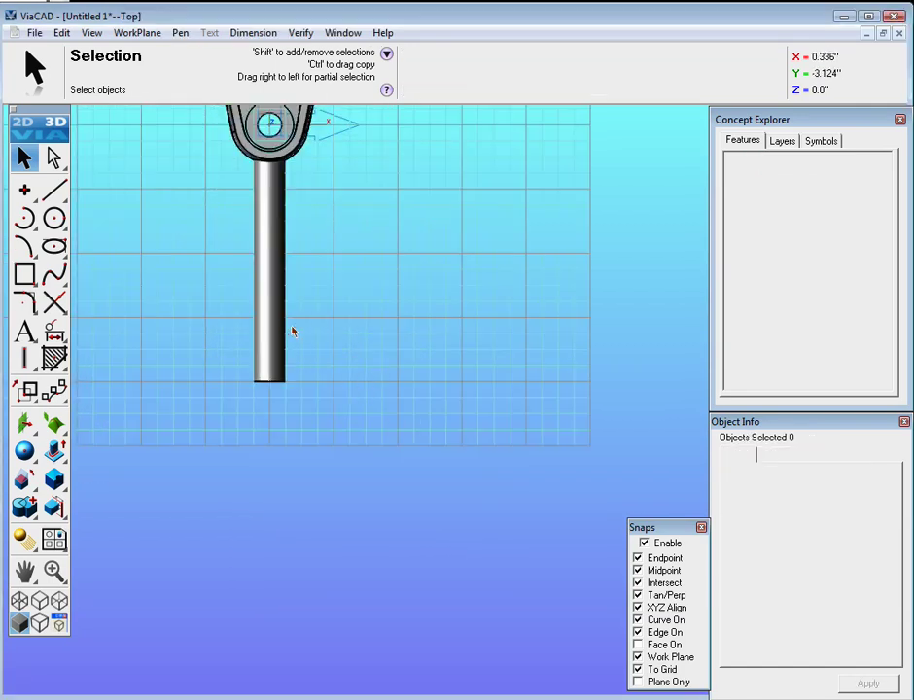
- Draw a grid-snapped Diagonal Polygon rectangle, width 1.0 and height -4.0, from X 1.50, Y -2.750
{"action": "scroll", "coordinate": [292, 329], "scroll_direction": "up", "scroll_amount": 1}
{"action": "scroll", "coordinate": [285, 331], "scroll_direction": "down", "scroll_amount": 2}
{"action": "scroll", "coordinate": [234, 245], "scroll_direction": "down", "scroll_amount": 1}
{"action": "scroll", "coordinate": [198, 229], "scroll_direction": "up", "scroll_amount": 3}
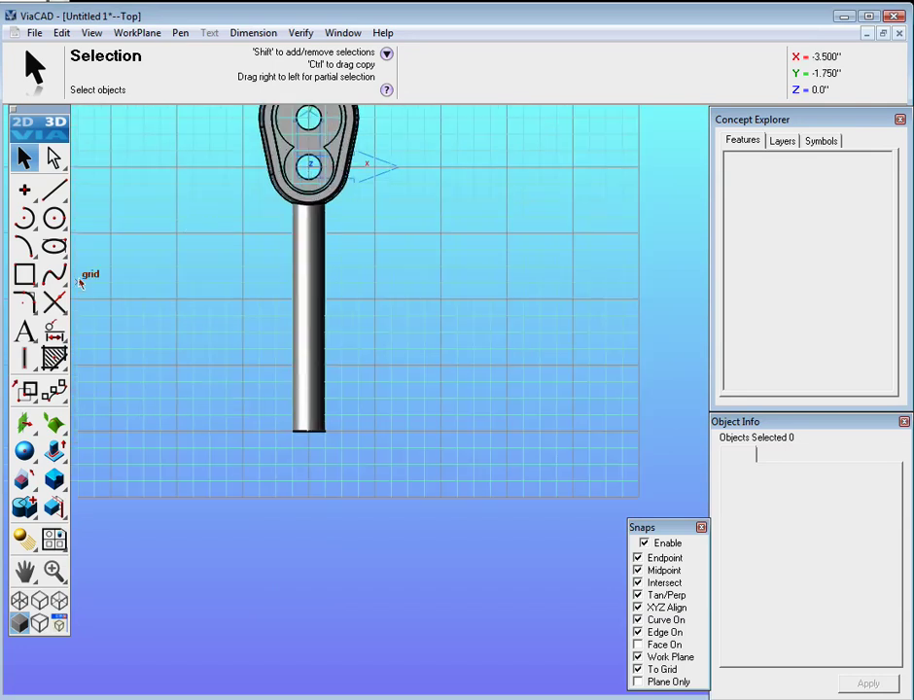
{"action": "left_click", "coordinate": [24, 274]}
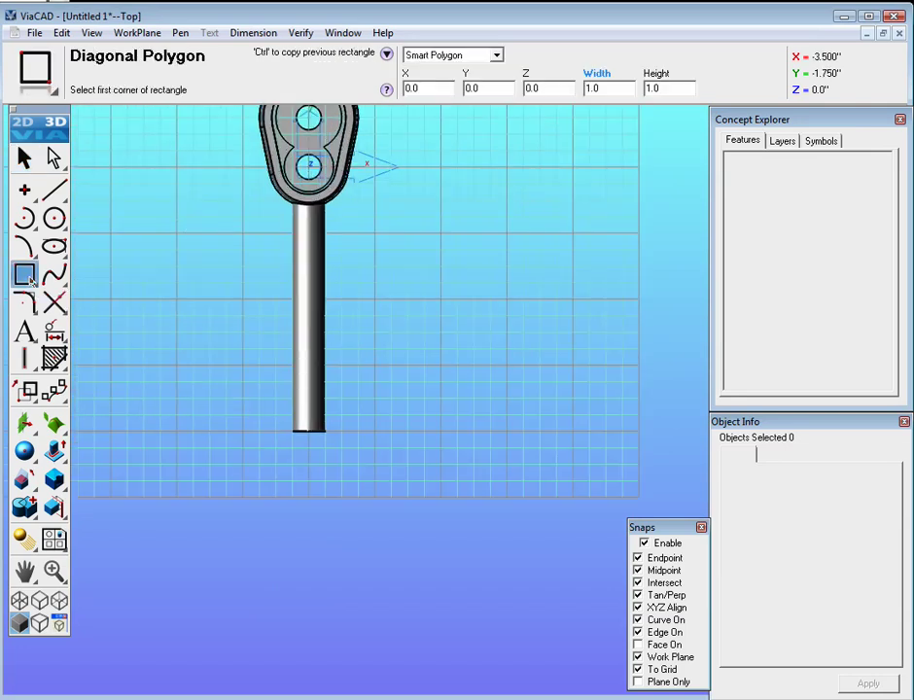
{"action": "left_click", "coordinate": [500, 470]}
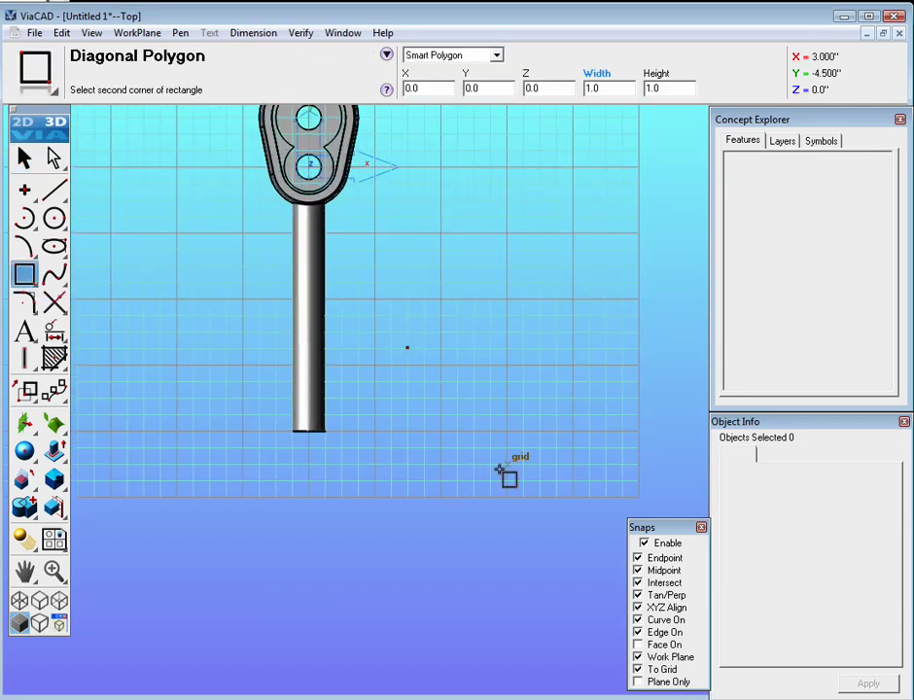
{"action": "left_click", "coordinate": [491, 645]}
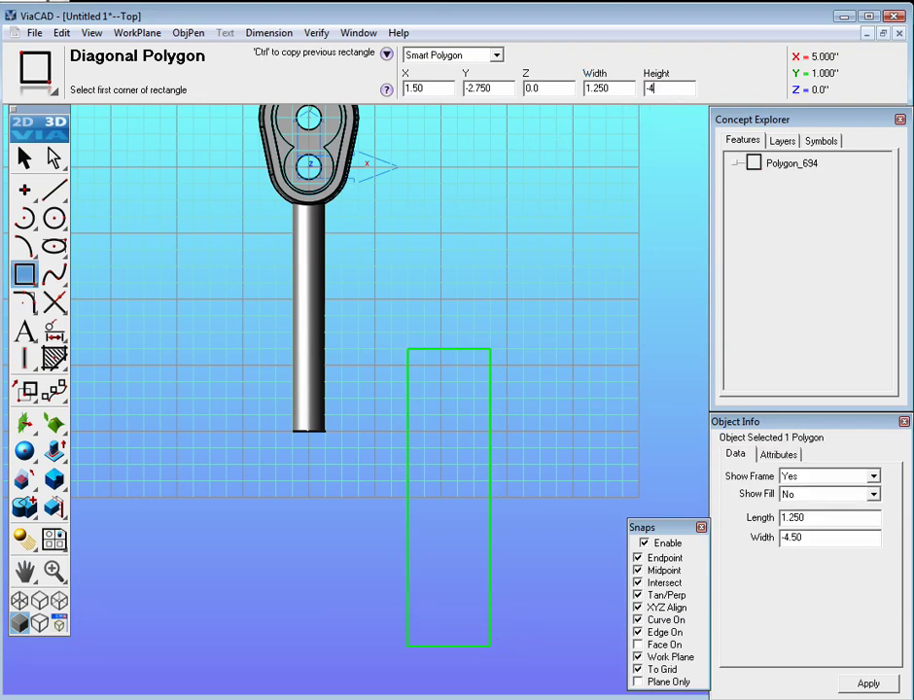
{"action": "left_click_drag", "start_coordinate": [611, 88], "coordinate": [590, 86]}
{"action": "key", "text": "BackSpace"}
{"action": "key", "text": "Return"}
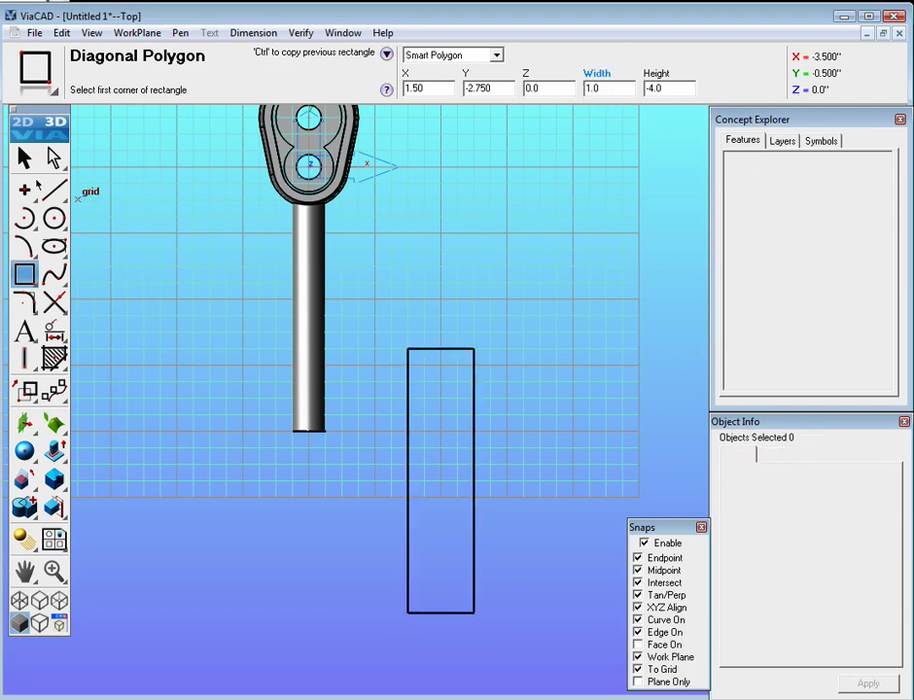
{"action": "key", "text": "Escape"}
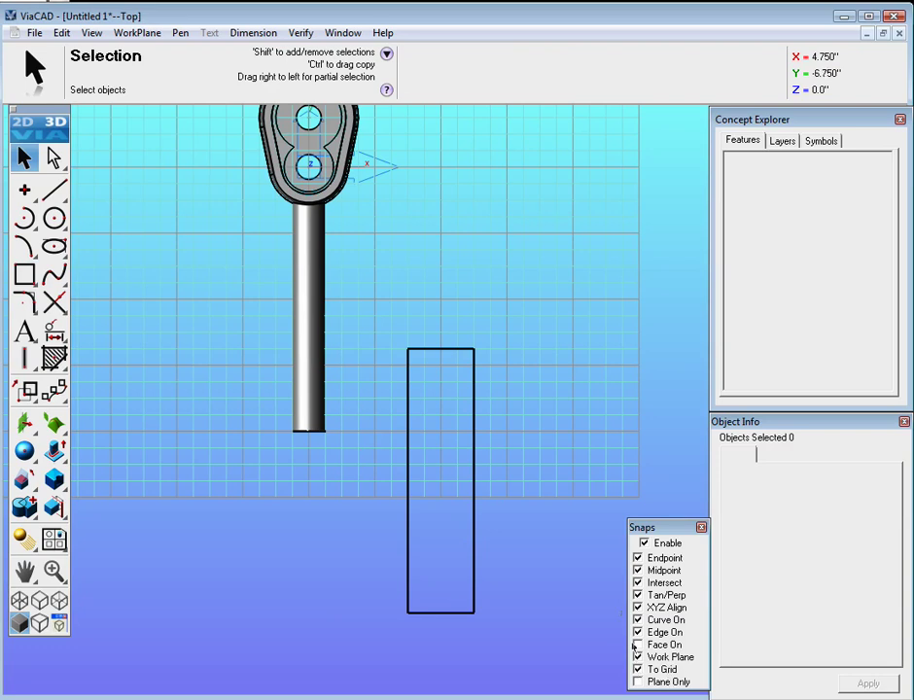
- Drag the 1.0 by 4.0 rectangle by its top midpoint to X -0.50, Y -3.750 under the shaft
{"action": "left_click", "coordinate": [443, 350]}
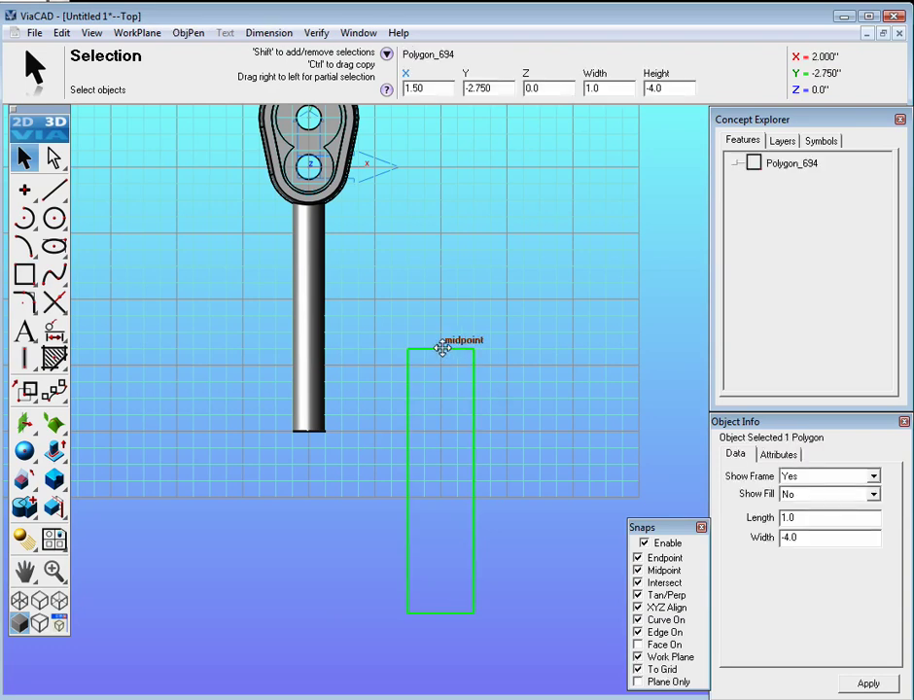
{"action": "left_click_drag", "start_coordinate": [442, 348], "coordinate": [309, 417]}
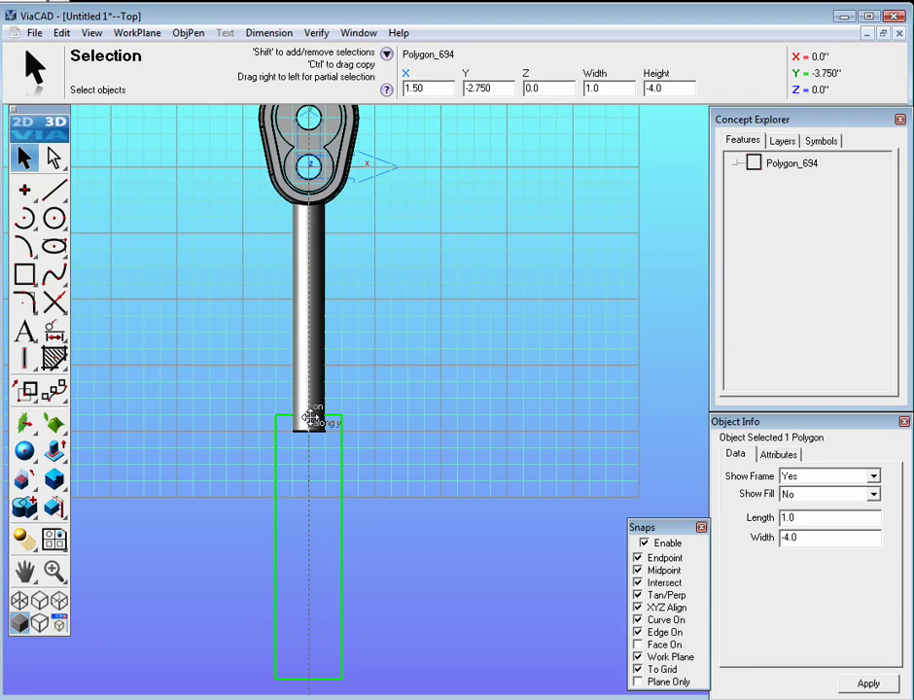
{"action": "left_click_drag", "start_coordinate": [309, 417], "coordinate": [310, 418]}
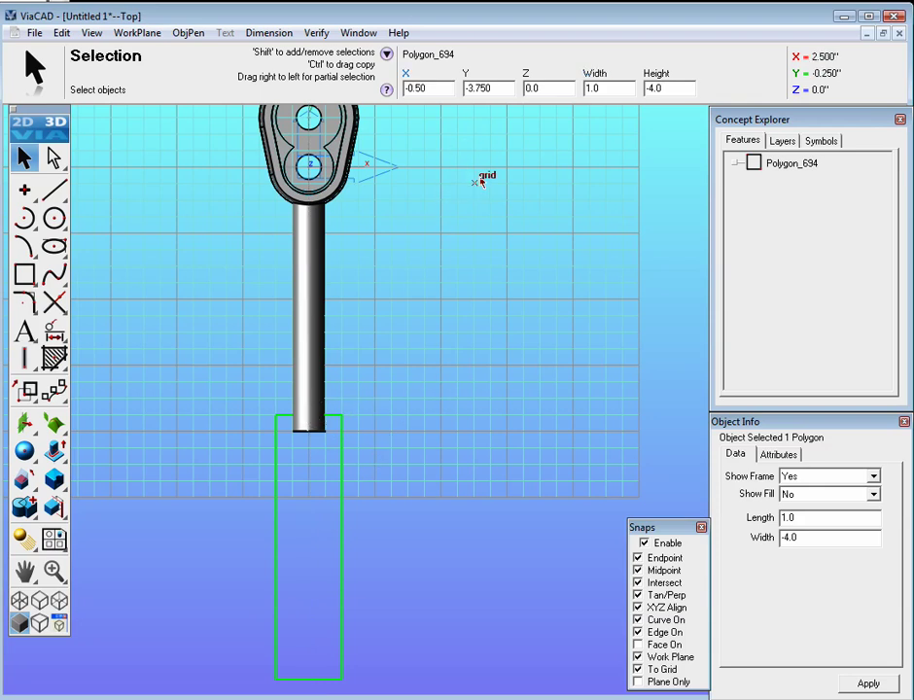
{"action": "left_click", "coordinate": [470, 91]}
{"action": "left_click", "coordinate": [141, 272]}
- Set MidPlane Extrude Solid to a -7 draft angle and 0.75 distance
{"action": "right_click_drag", "start_coordinate": [141, 272], "coordinate": [185, 530]}
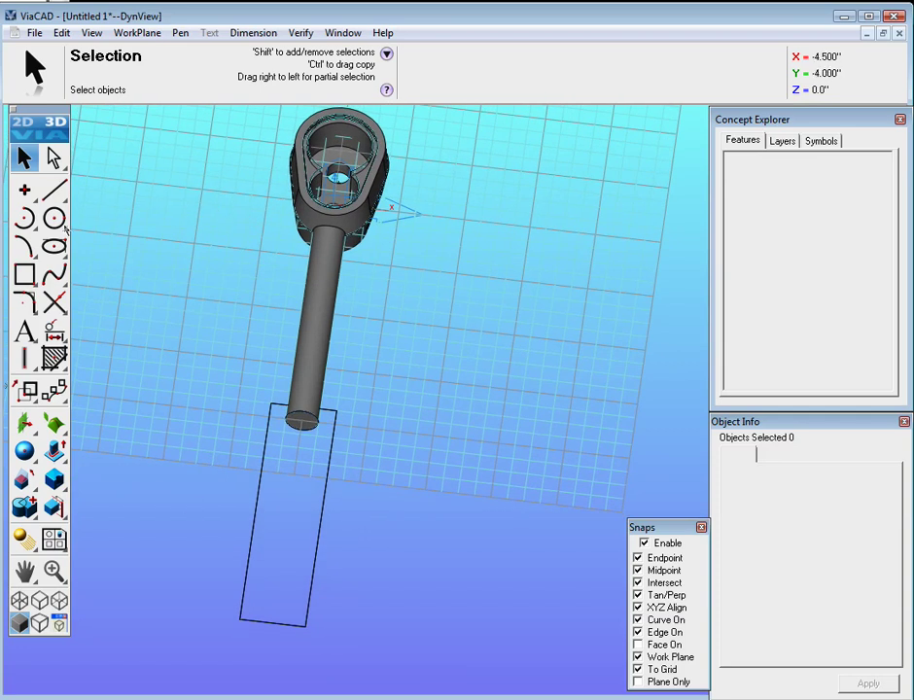
{"action": "left_click", "coordinate": [55, 450]}
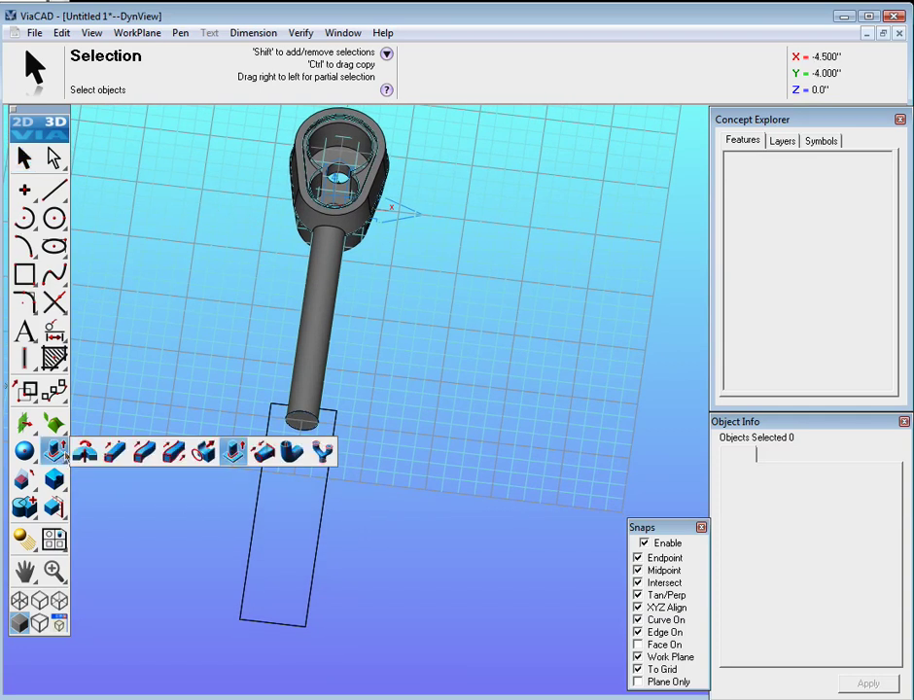
{"action": "left_click", "coordinate": [117, 455]}
{"action": "left_click", "coordinate": [639, 88]}
{"action": "key", "text": "BackSpace"}
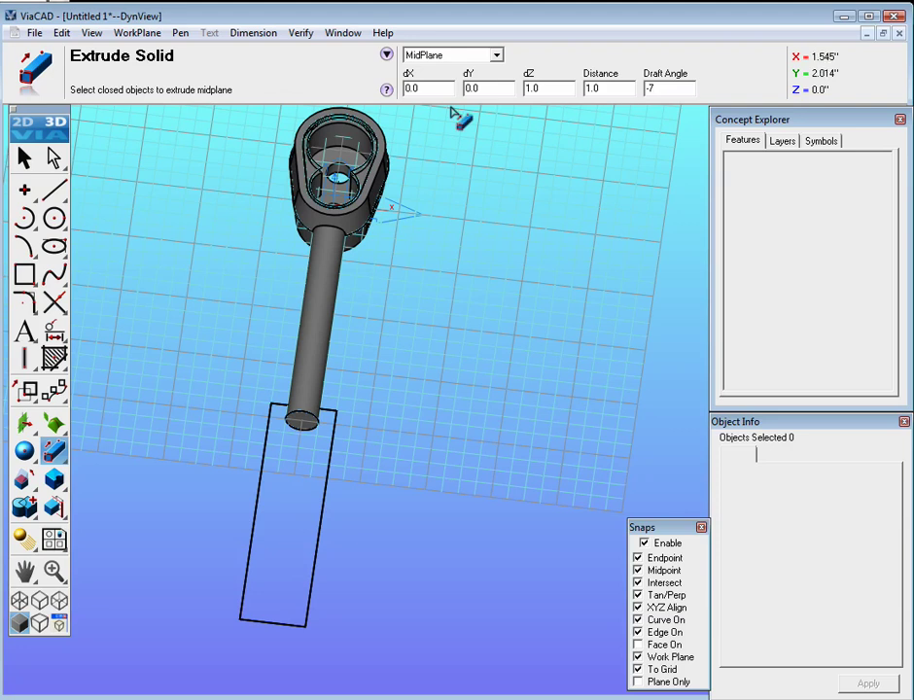
{"action": "left_click", "coordinate": [586, 89]}
{"action": "type", "text": ".75"}
{"action": "key", "text": "Return"}
- Extrude the handle rectangle into a drafted solid block, undoing and redoing it once
{"action": "right_click_drag", "start_coordinate": [422, 323], "coordinate": [204, 381]}
{"action": "left_click", "coordinate": [370, 614]}
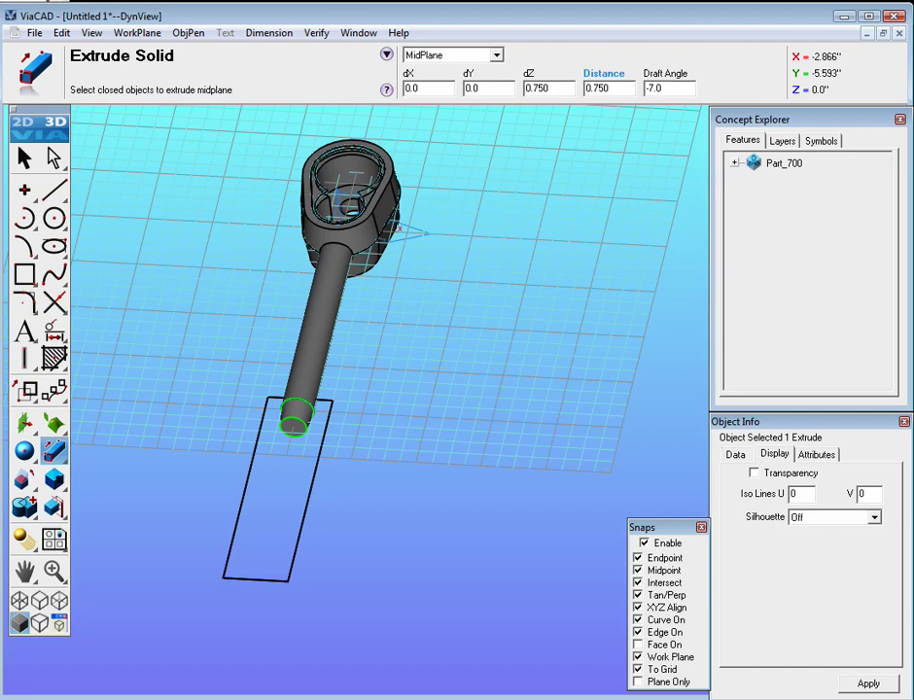
{"action": "left_click", "coordinate": [62, 32]}
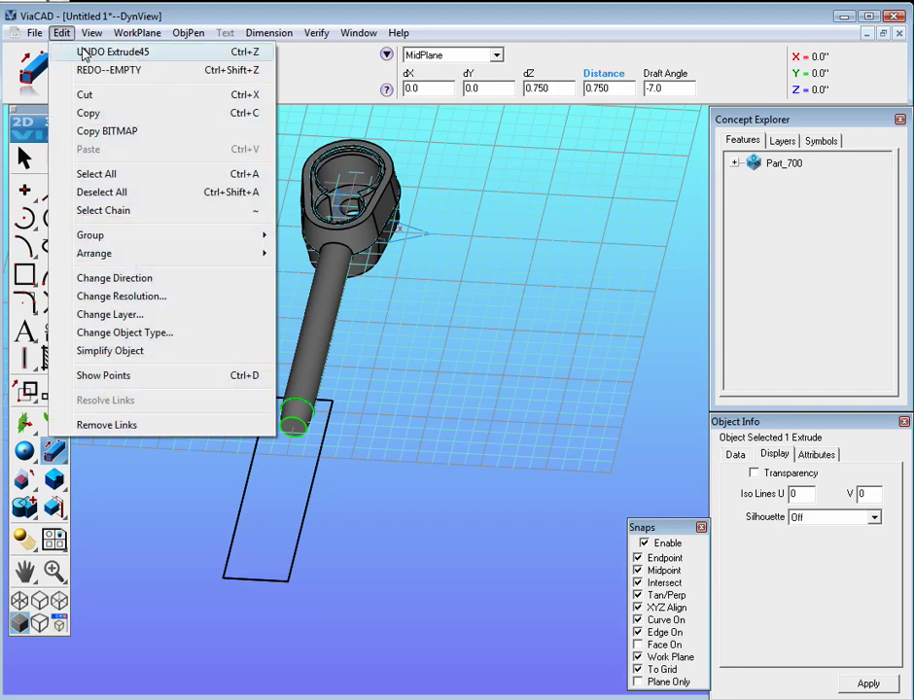
{"action": "left_click", "coordinate": [83, 53]}
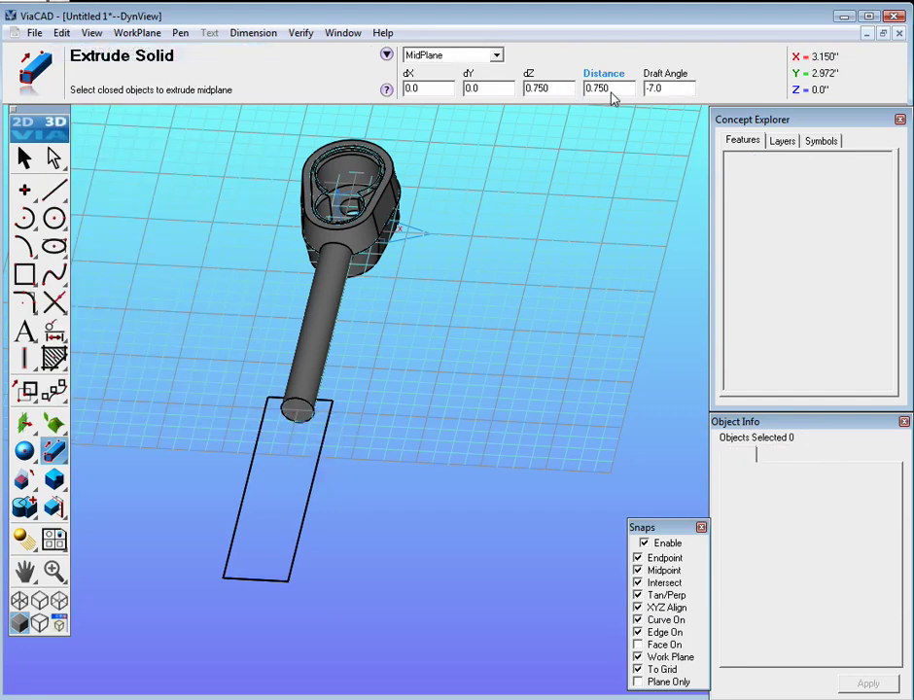
{"action": "left_click", "coordinate": [325, 465]}
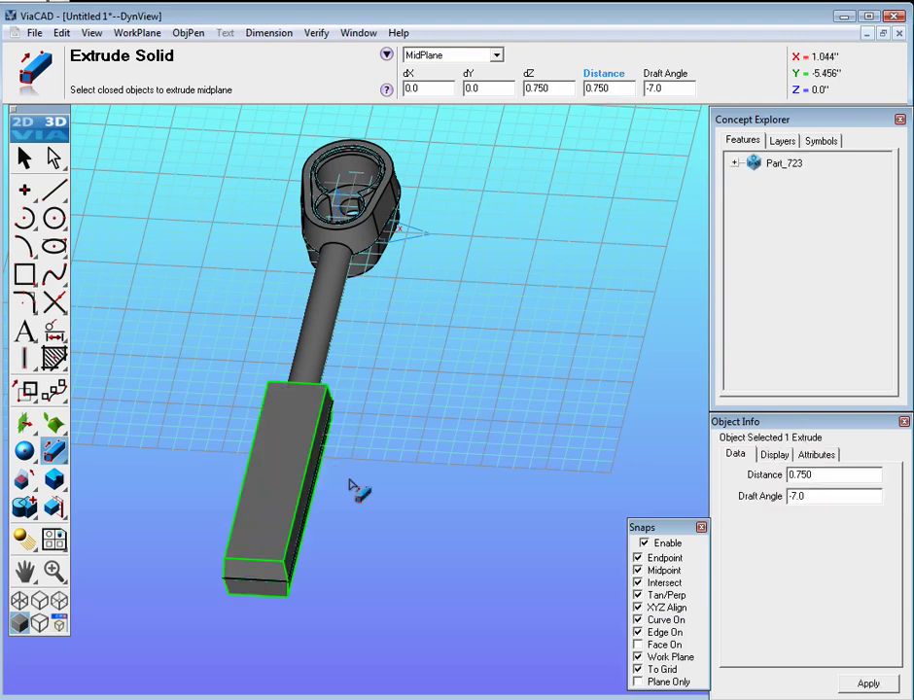
{"action": "middle_click_drag", "start_coordinate": [350, 484], "coordinate": [374, 368]}
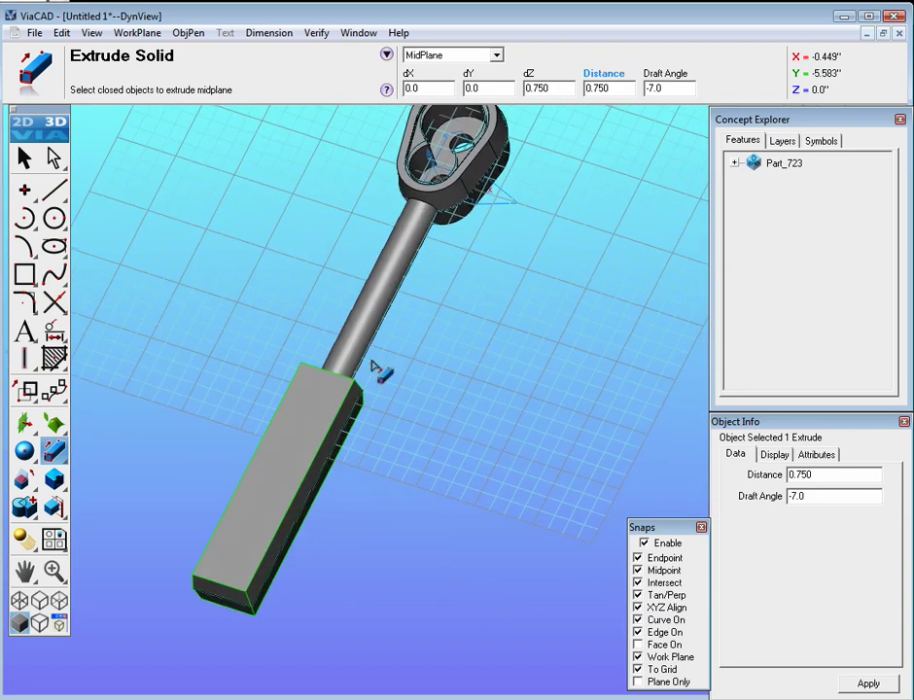
- Join the handle block to the head-and-shaft body with Add Solid
{"action": "left_click", "coordinate": [26, 506]}
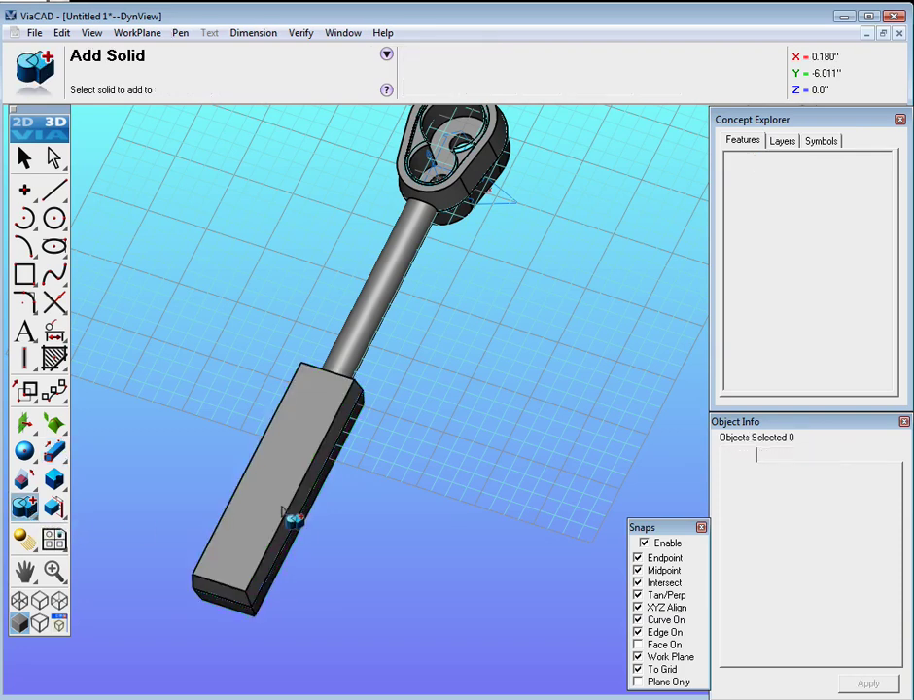
{"action": "left_click", "coordinate": [373, 314]}
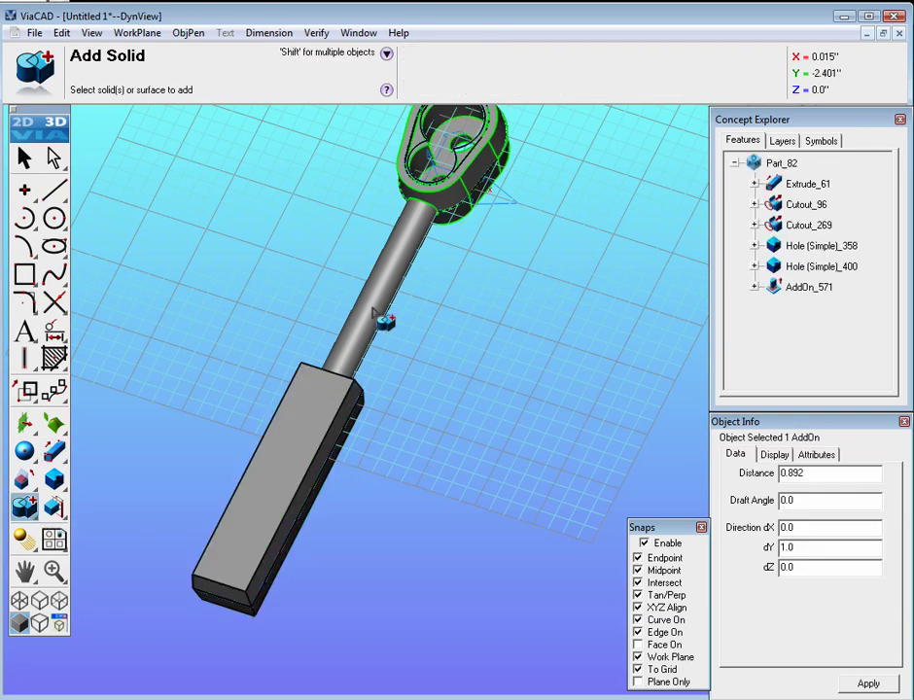
{"action": "left_click", "coordinate": [263, 476]}
{"action": "middle_click_drag", "start_coordinate": [263, 477], "coordinate": [402, 353]}
{"action": "key", "text": "Escape"}
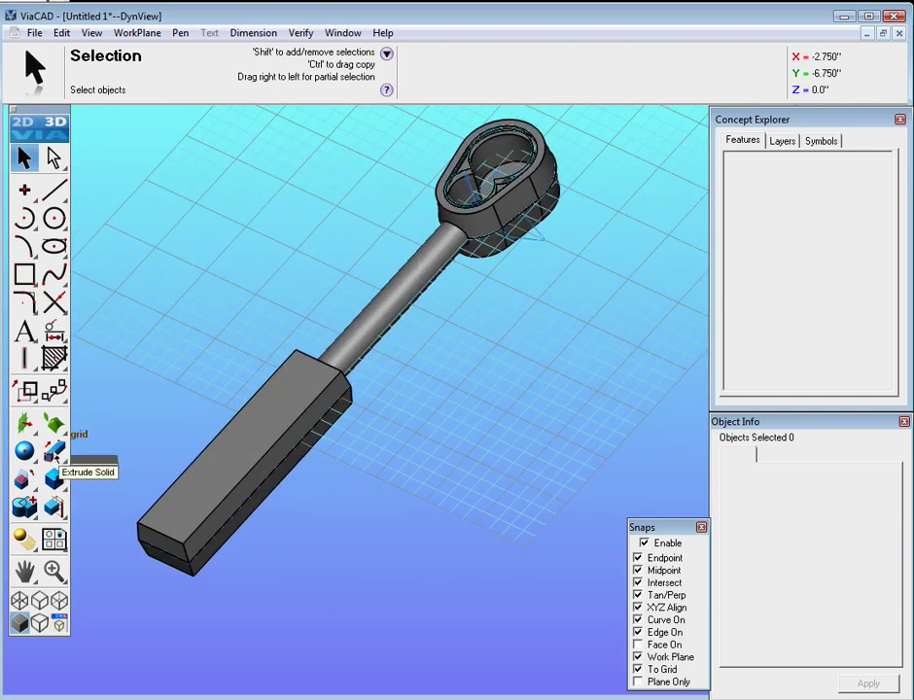
- Start 0.1-radius Constant Blend fillets and round the head's lower outer edge
{"action": "left_click_drag", "start_coordinate": [54, 481], "coordinate": [84, 479]}
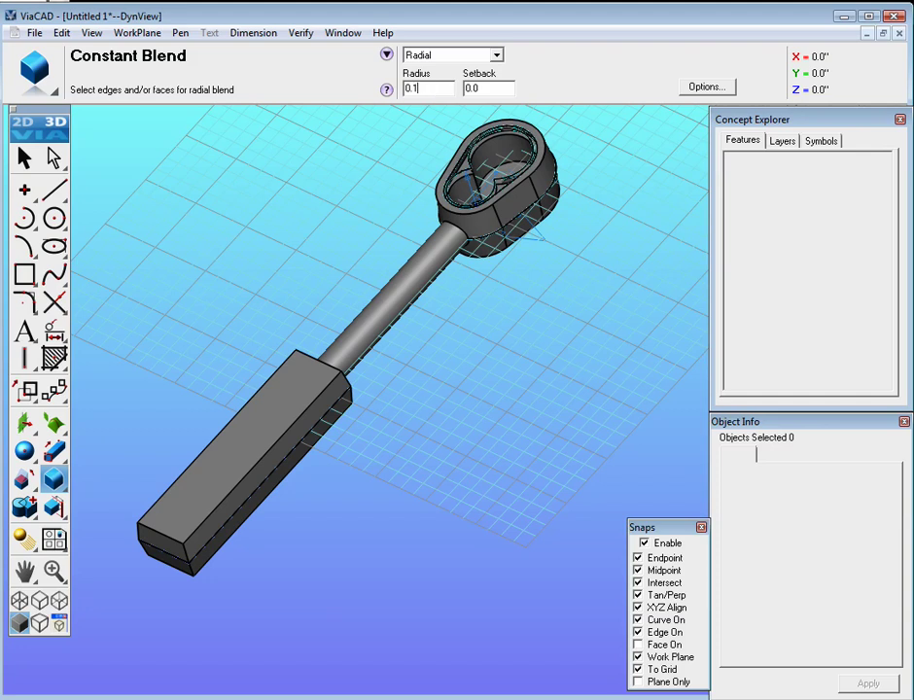
{"action": "scroll", "coordinate": [521, 209], "scroll_direction": "up", "scroll_amount": 5}
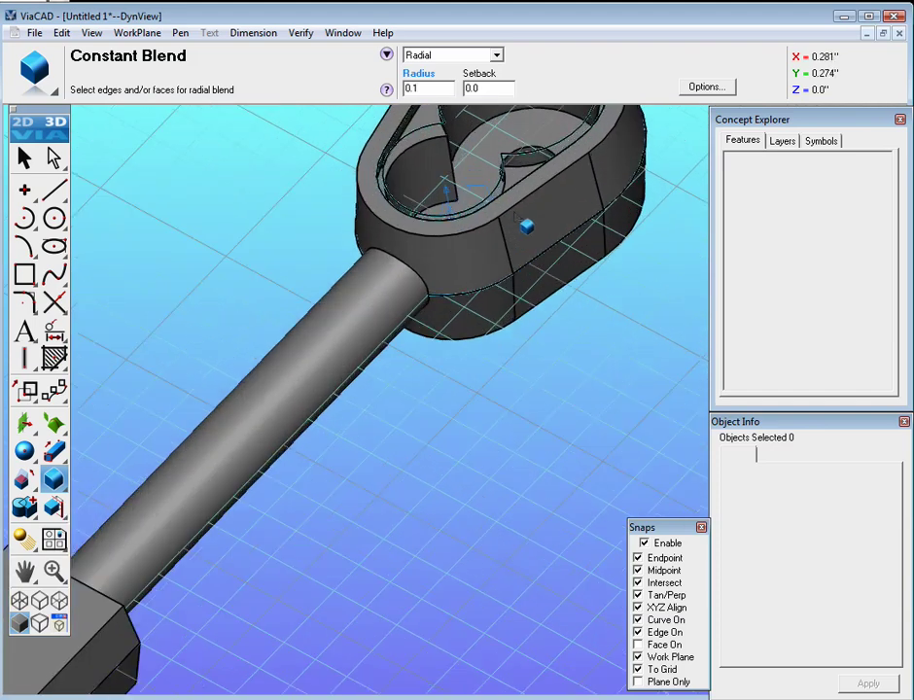
{"action": "left_click", "coordinate": [535, 211]}
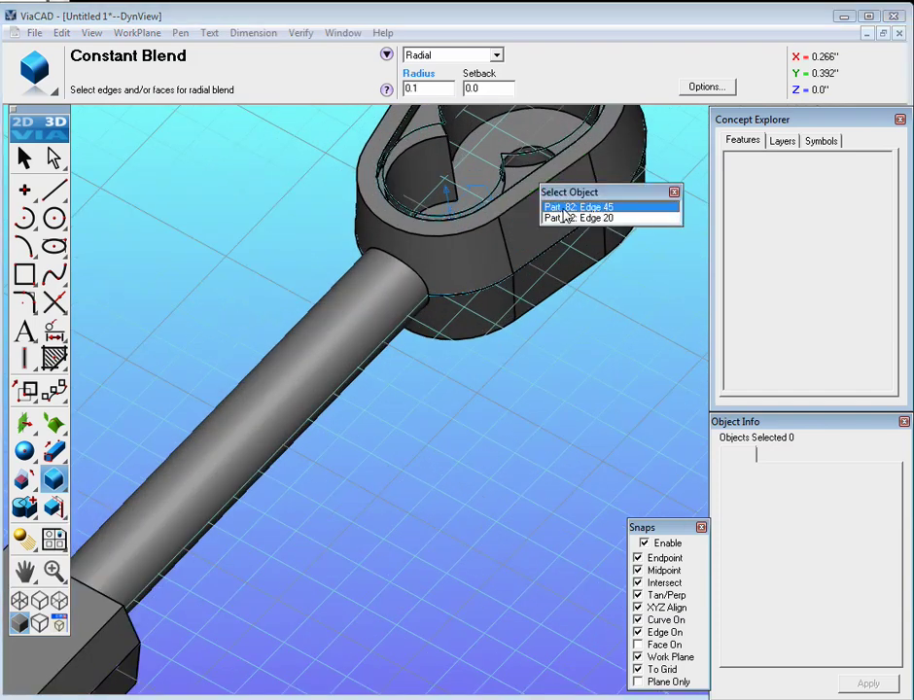
{"action": "left_click", "coordinate": [564, 219]}
{"action": "left_click", "coordinate": [549, 306]}
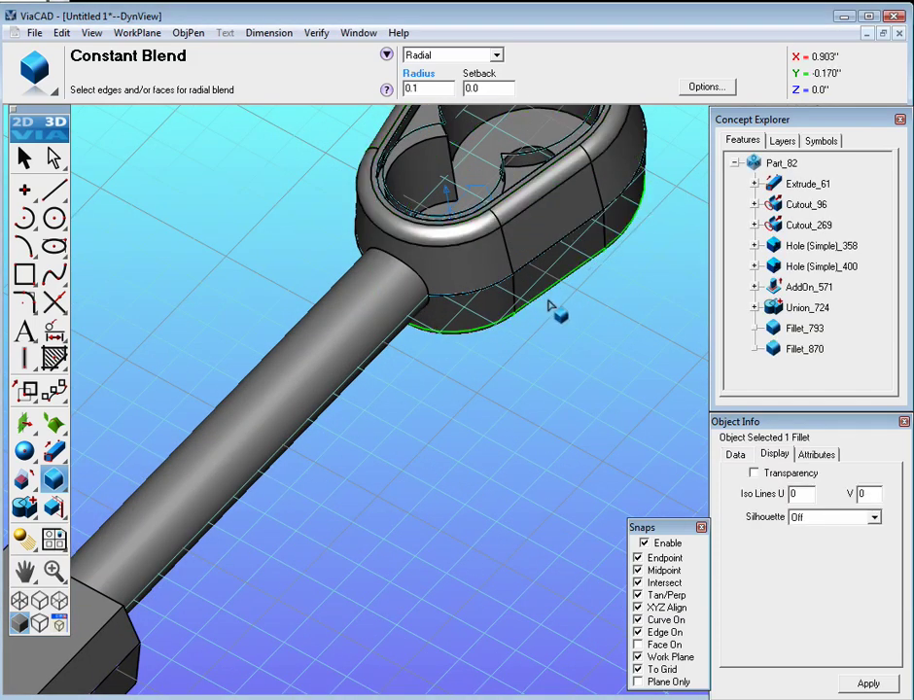
{"action": "scroll", "coordinate": [377, 245], "scroll_direction": "up", "scroll_amount": 3}
{"action": "scroll", "coordinate": [502, 320], "scroll_direction": "down", "scroll_amount": 4}
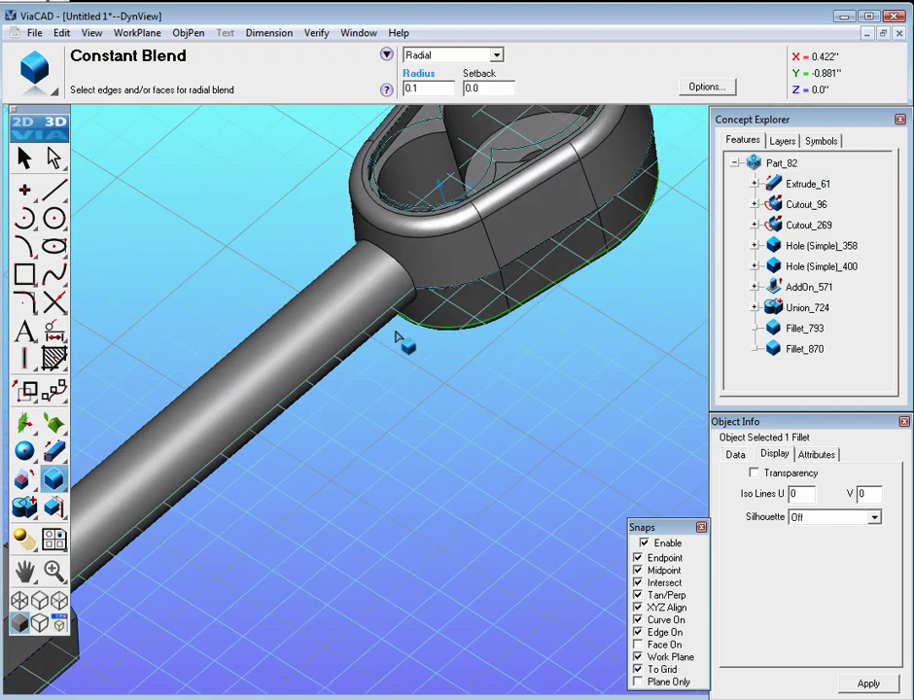
{"action": "scroll", "coordinate": [291, 389], "scroll_direction": "down", "scroll_amount": 5}
{"action": "scroll", "coordinate": [243, 442], "scroll_direction": "up", "scroll_amount": 5}
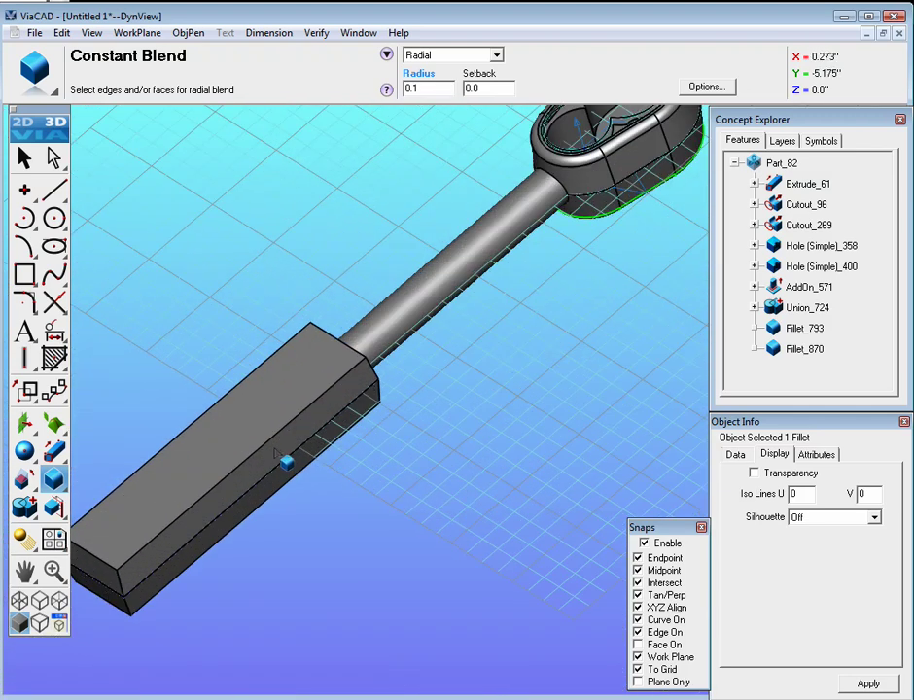
- Fillet the handle's long edges, the shaft end and the shaft-to-handle junction edges
{"action": "left_click", "coordinate": [277, 440]}
{"action": "left_click", "coordinate": [285, 493]}
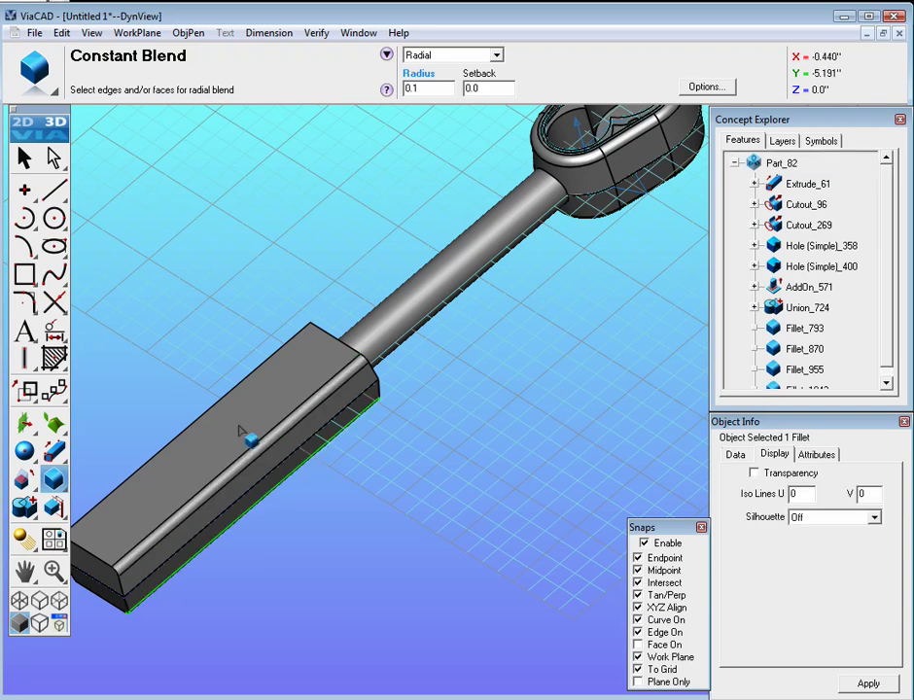
{"action": "middle_click_drag", "start_coordinate": [224, 407], "coordinate": [255, 554]}
{"action": "middle_click_drag", "start_coordinate": [302, 505], "coordinate": [291, 327]}
{"action": "left_click", "coordinate": [428, 289]}
{"action": "left_click", "coordinate": [289, 340]}
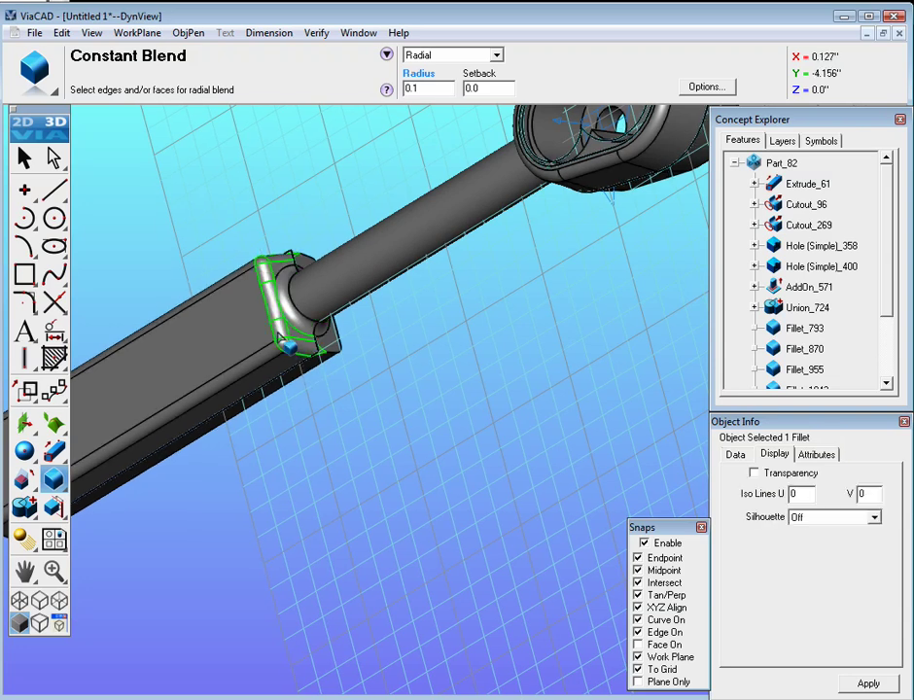
{"action": "left_click", "coordinate": [343, 352]}
{"action": "left_click", "coordinate": [349, 351]}
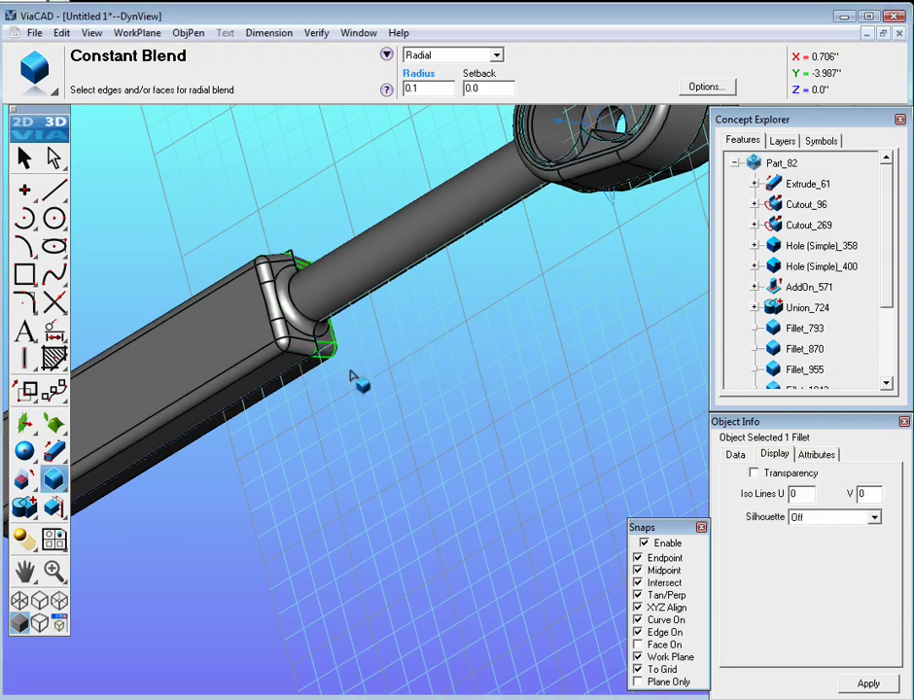
- Fillet the edges of the handle's far end face
{"action": "middle_click_drag", "start_coordinate": [299, 392], "coordinate": [139, 569]}
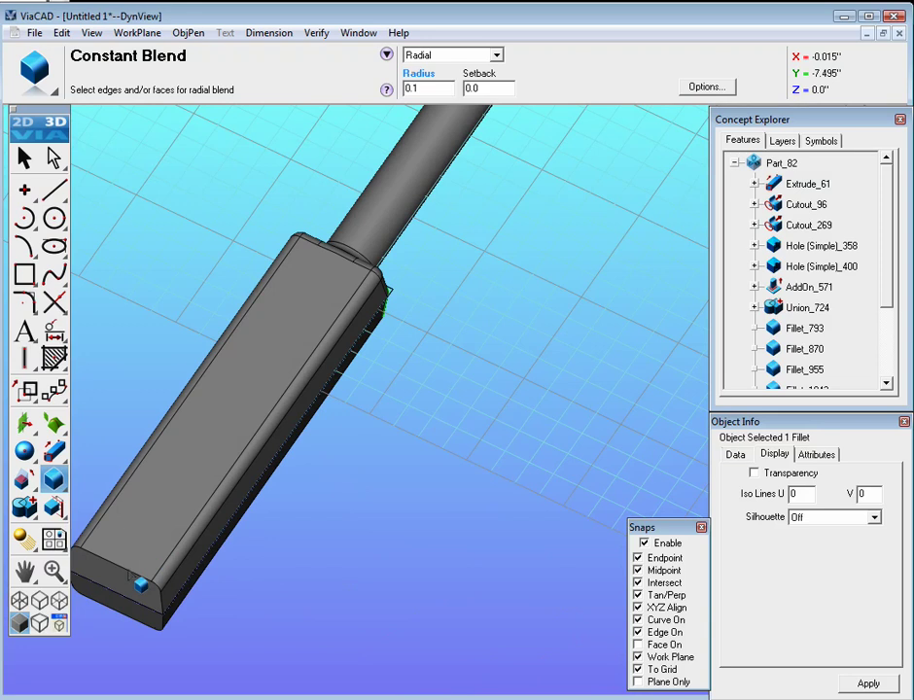
{"action": "left_click", "coordinate": [144, 590]}
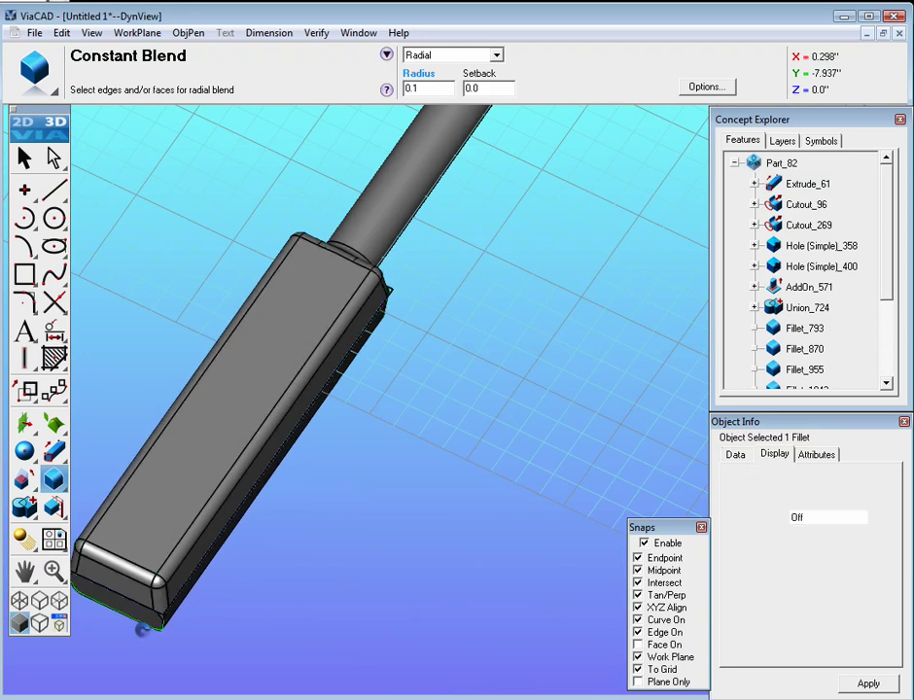
{"action": "middle_click_drag", "start_coordinate": [292, 564], "coordinate": [310, 483]}
{"action": "scroll", "coordinate": [414, 379], "scroll_direction": "up", "scroll_amount": 2}
{"action": "scroll", "coordinate": [415, 351], "scroll_direction": "down", "scroll_amount": 5}
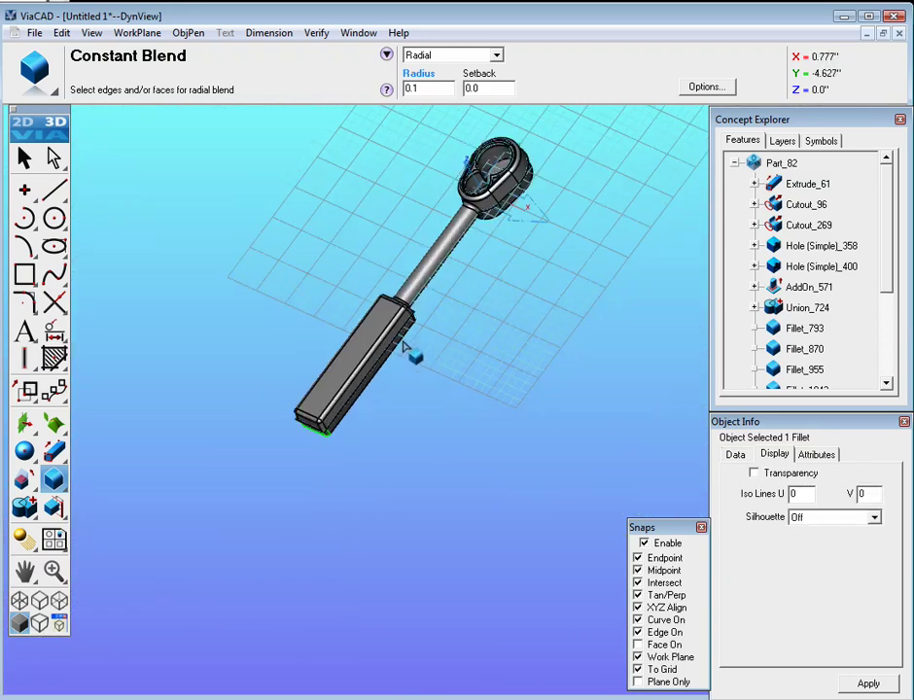